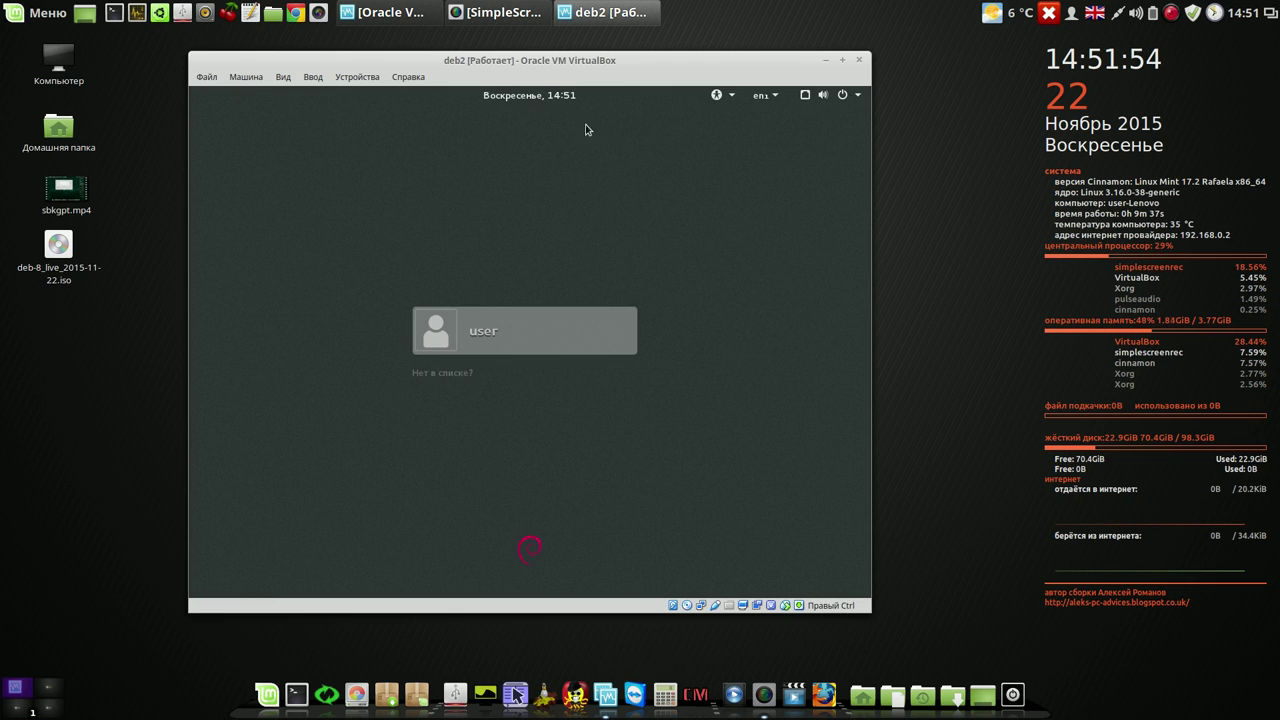
# - Drag the deb2 VM window up and to the left so its Debian login screen shows
pyautogui.moveTo(560, 62); pyautogui.dragTo(494, 48)
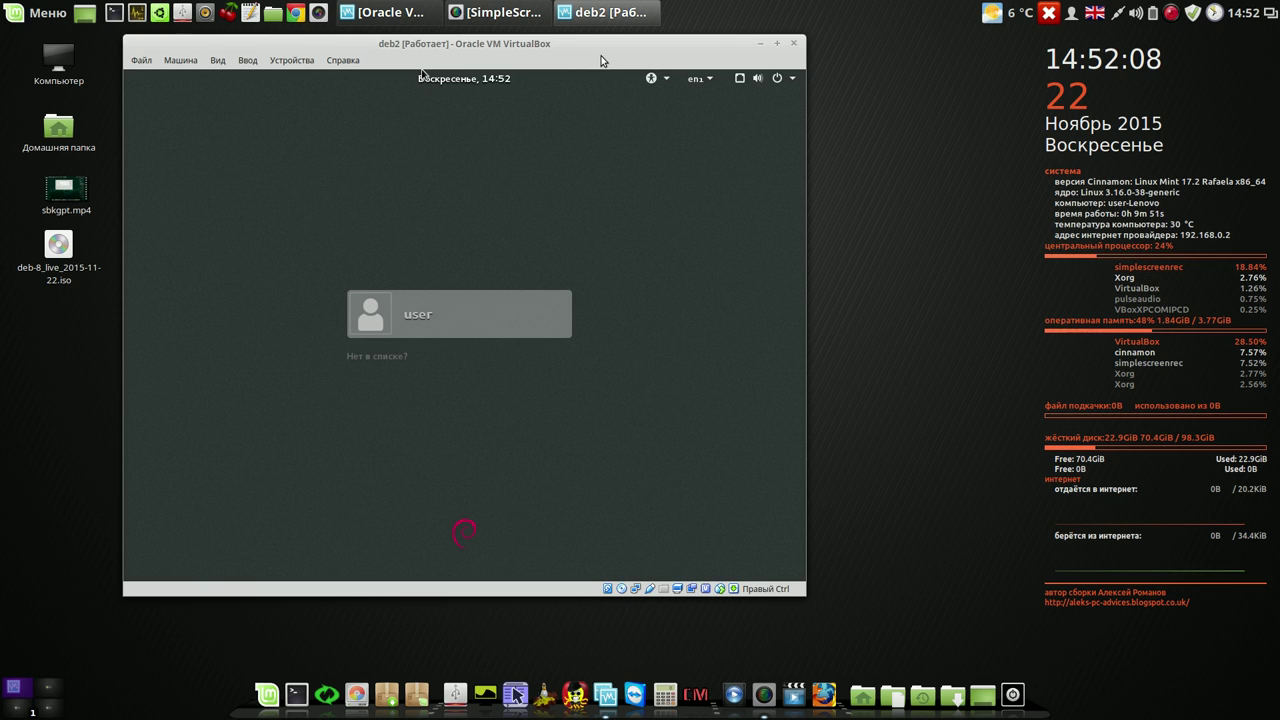
# - Choose the Openbox session for the user account and sign in with the account password
pyautogui.click(421, 324)
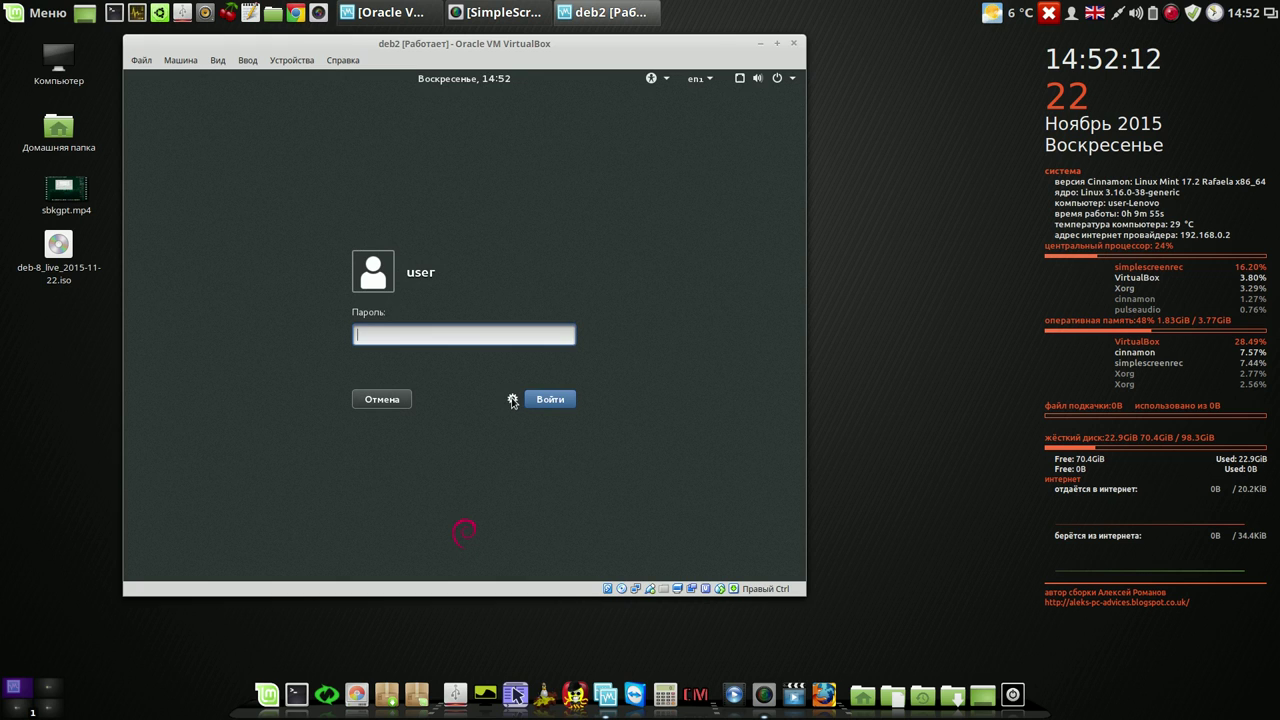
pyautogui.click(514, 400)
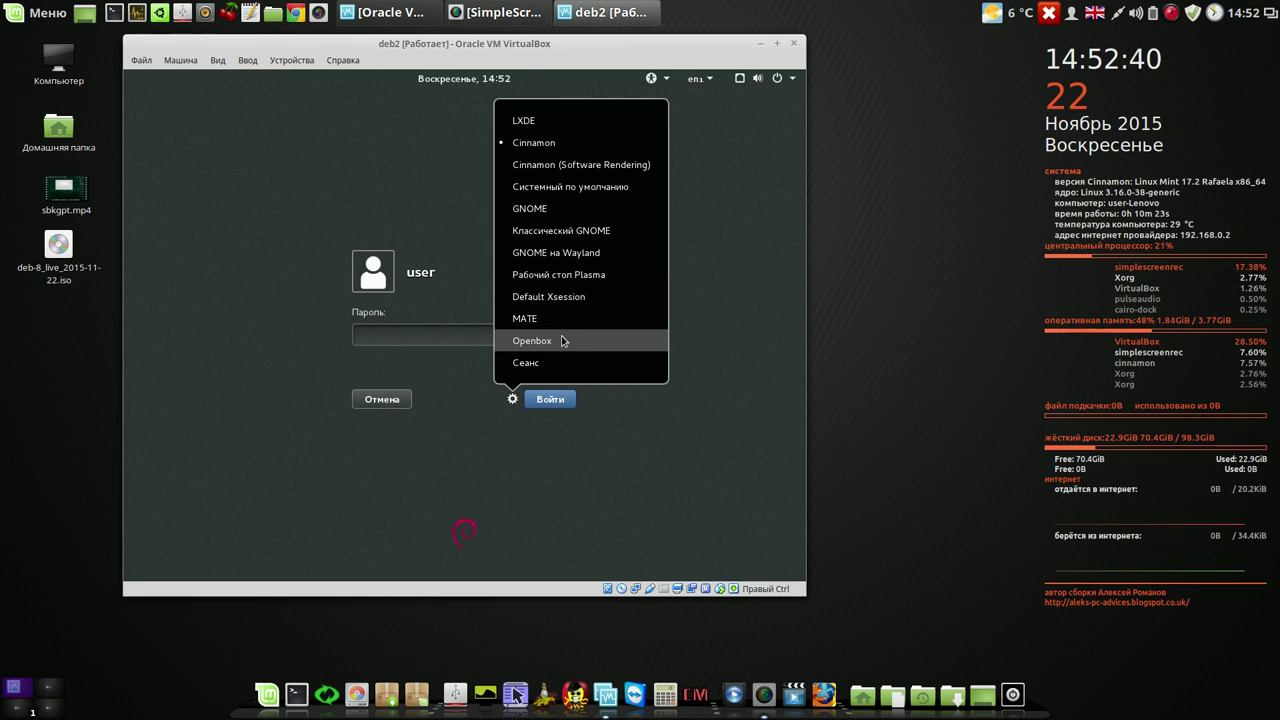
pyautogui.click(562, 340)
pyautogui.write('123')
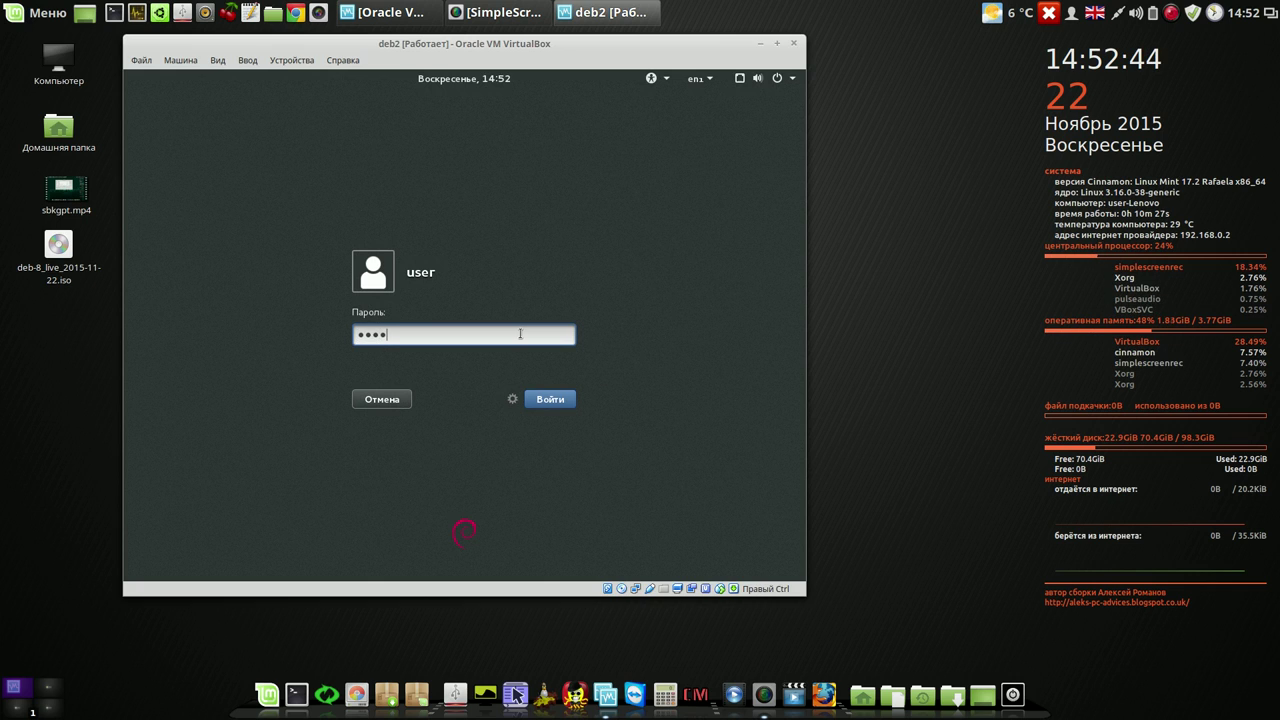
pyautogui.click(549, 400)
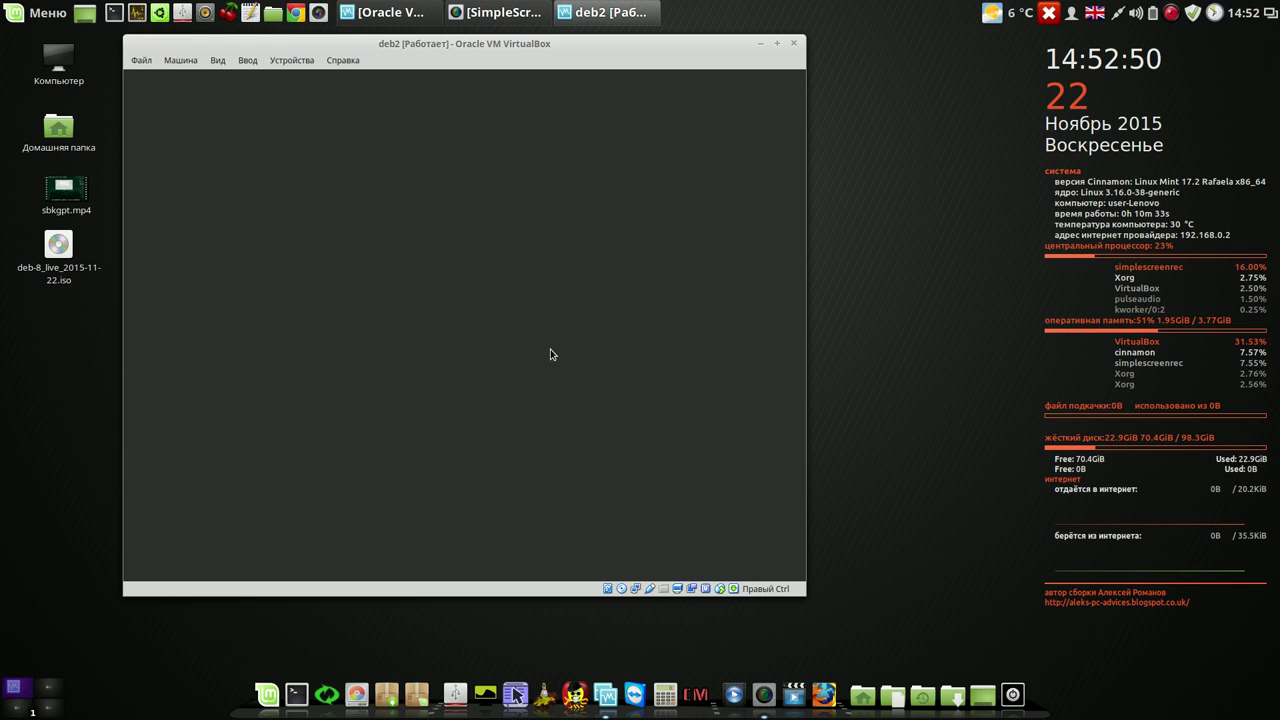
# - Launch Konqueror from the Openbox desktop menu's Web browser entry, then close it
pyautogui.rightClick(365, 143)
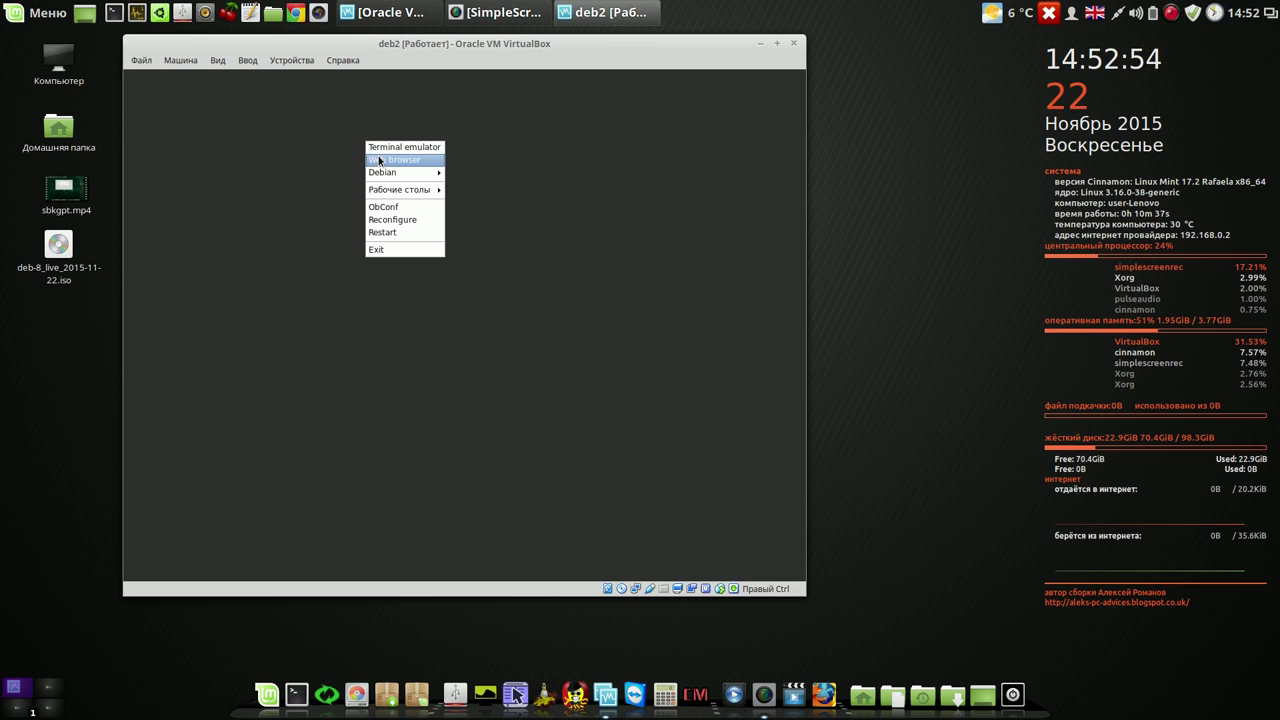
pyautogui.click(380, 160)
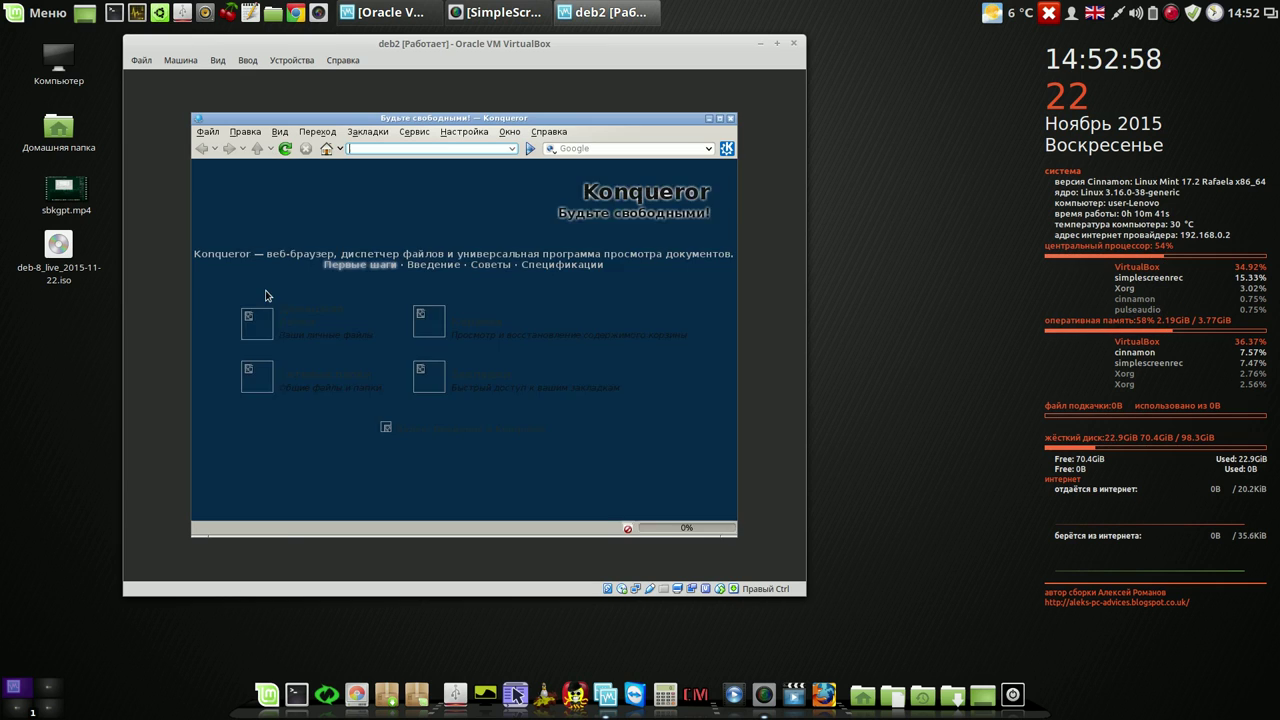
pyautogui.click(731, 120)
# - Exit Openbox from the desktop menu and confirm with Выйти
pyautogui.rightClick(355, 133)
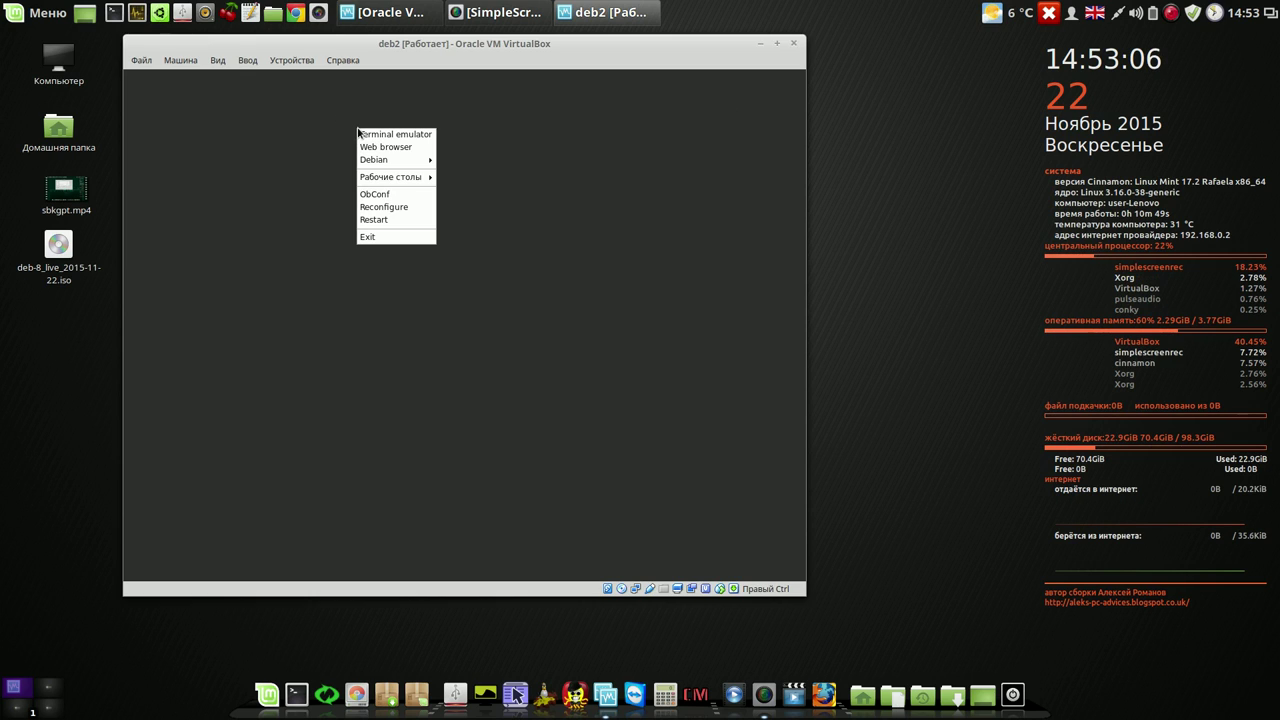
pyautogui.click(414, 238)
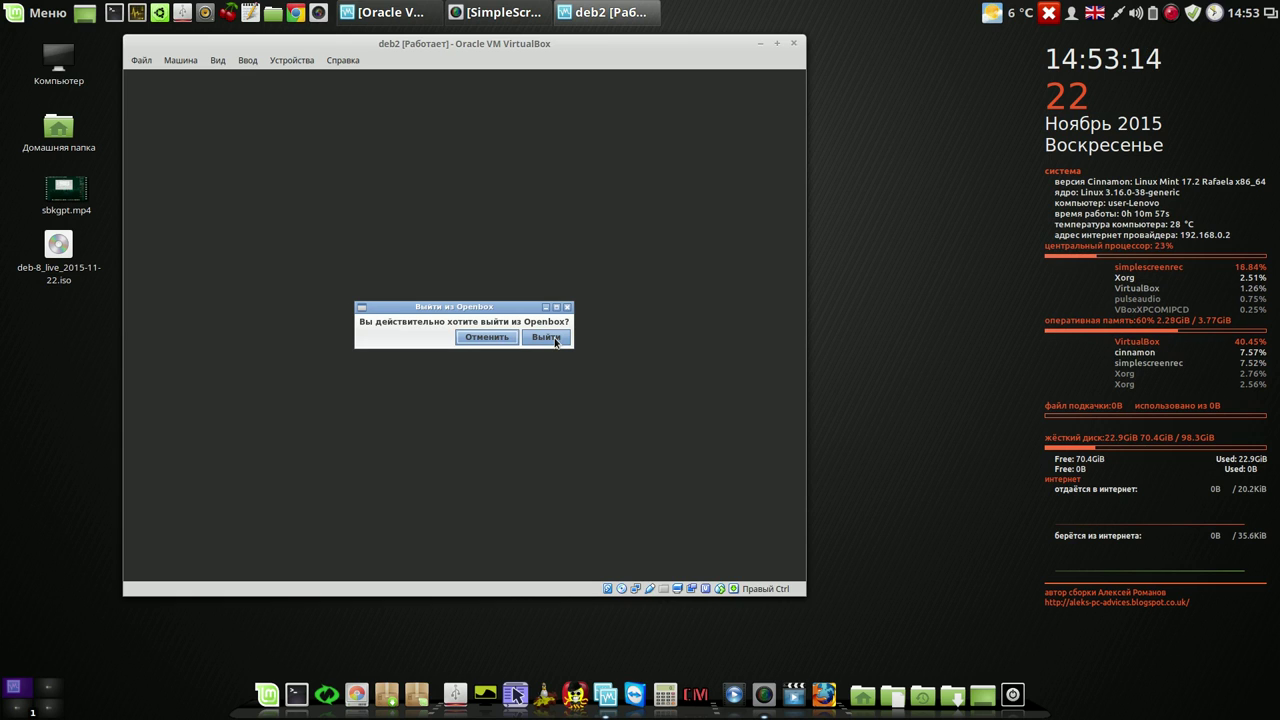
pyautogui.click(554, 340)
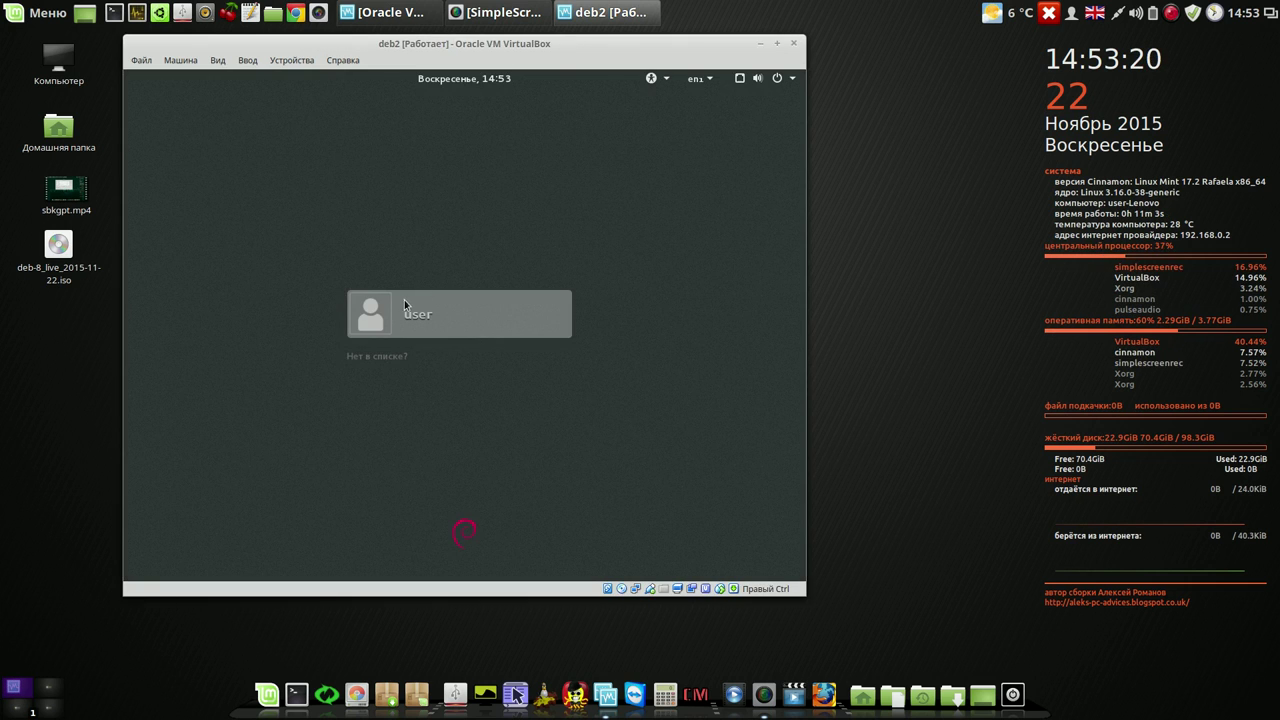
# - Choose the MATE session for the user account and sign in with the password
pyautogui.click(401, 305)
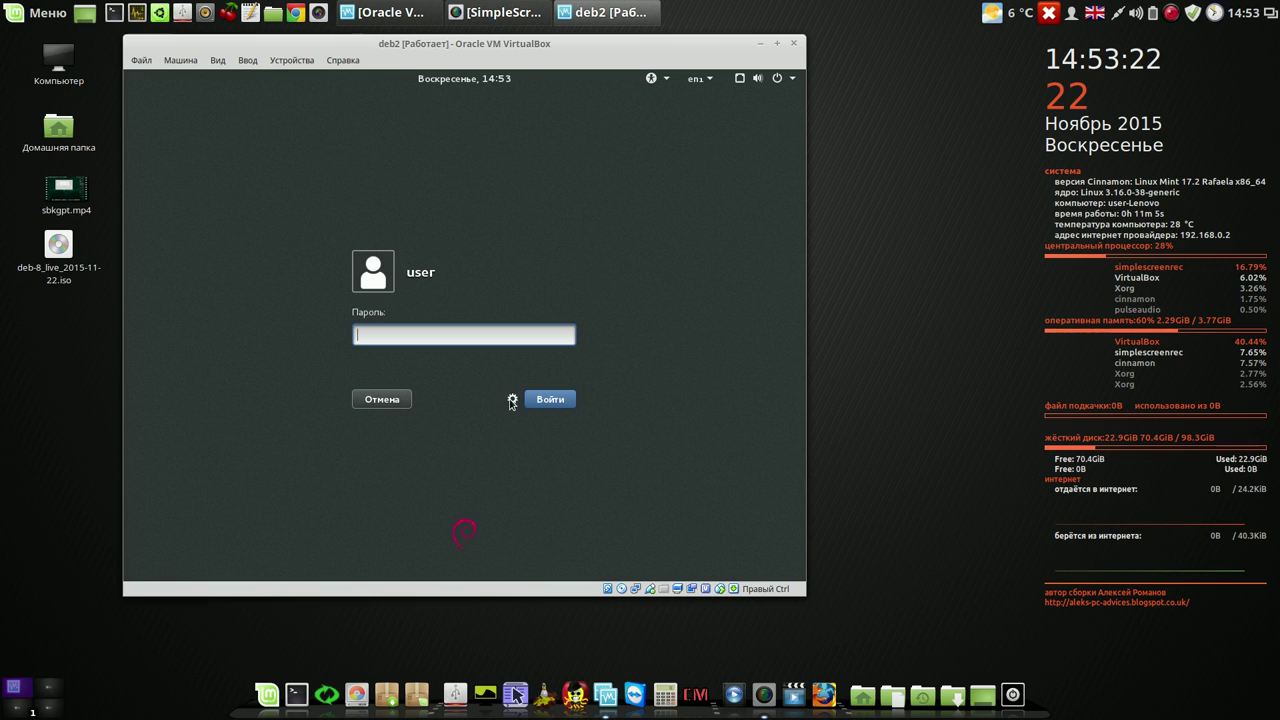
pyautogui.click(512, 400)
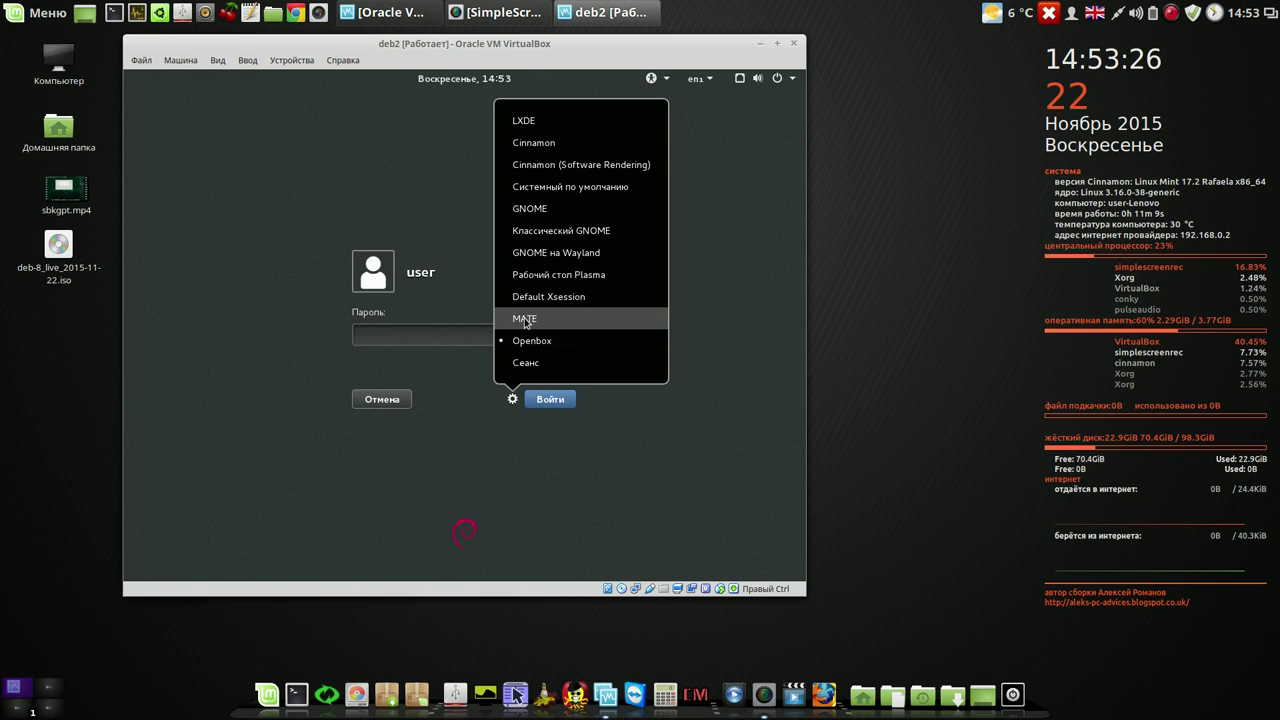
pyautogui.click(524, 319)
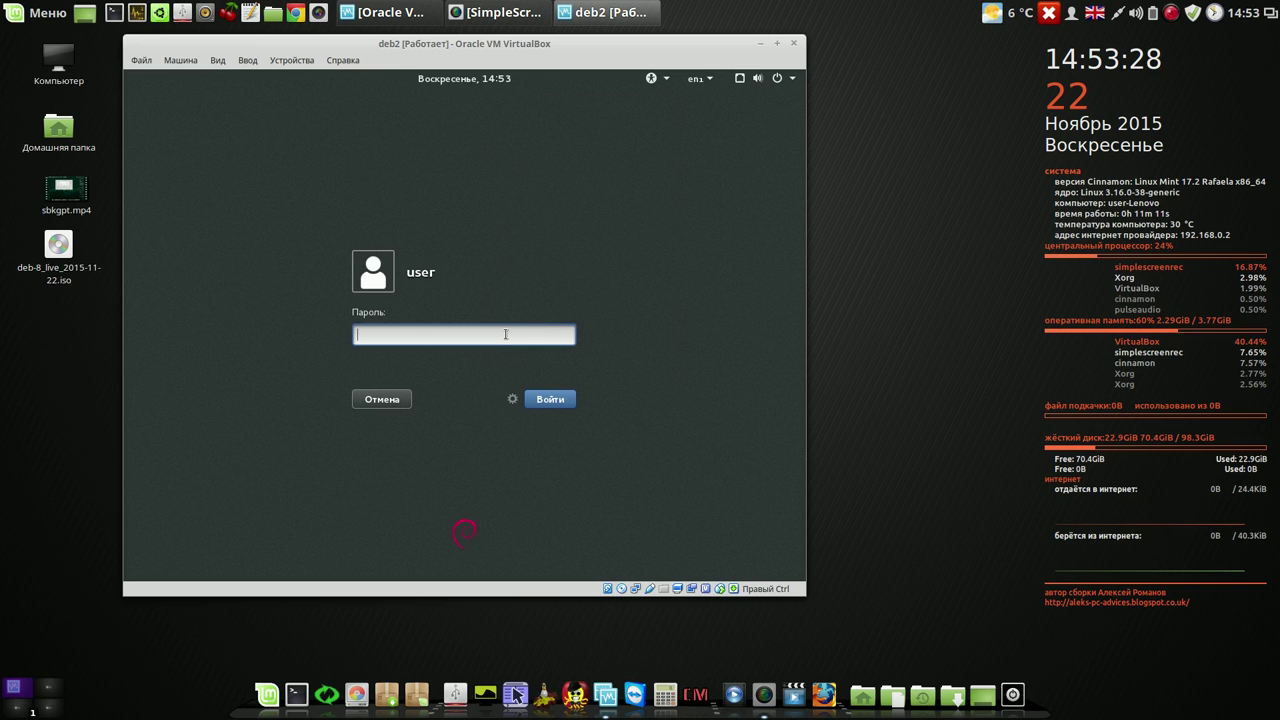
pyautogui.write('1111')
pyautogui.click(550, 402)
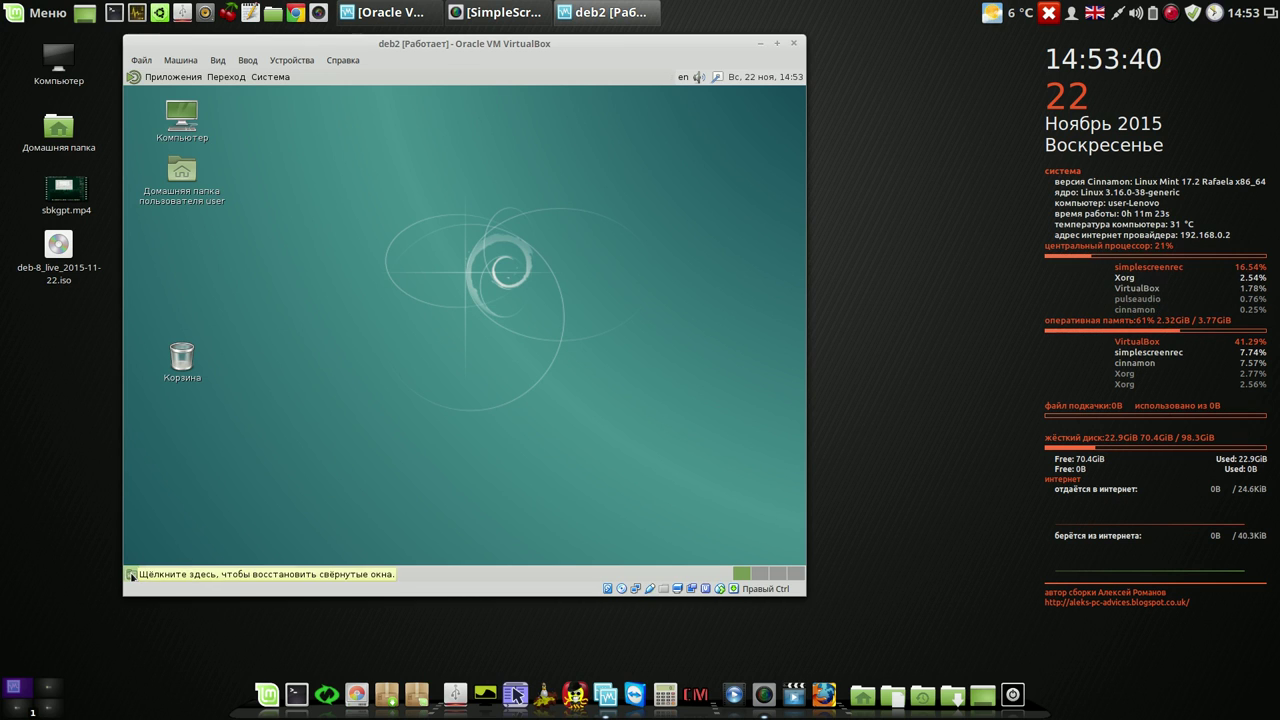
# - Browse the MATE Приложения, Переход and Система menus, then close them
pyautogui.click(140, 79)
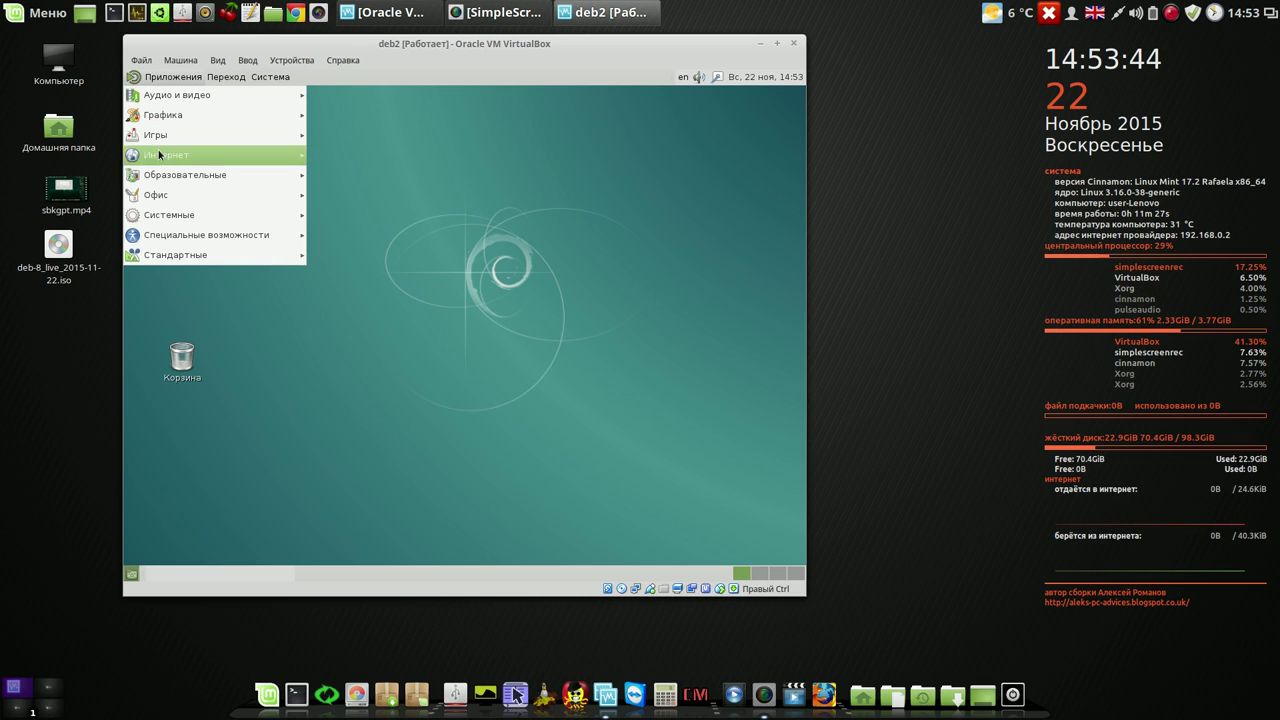
pyautogui.moveTo(157, 254)
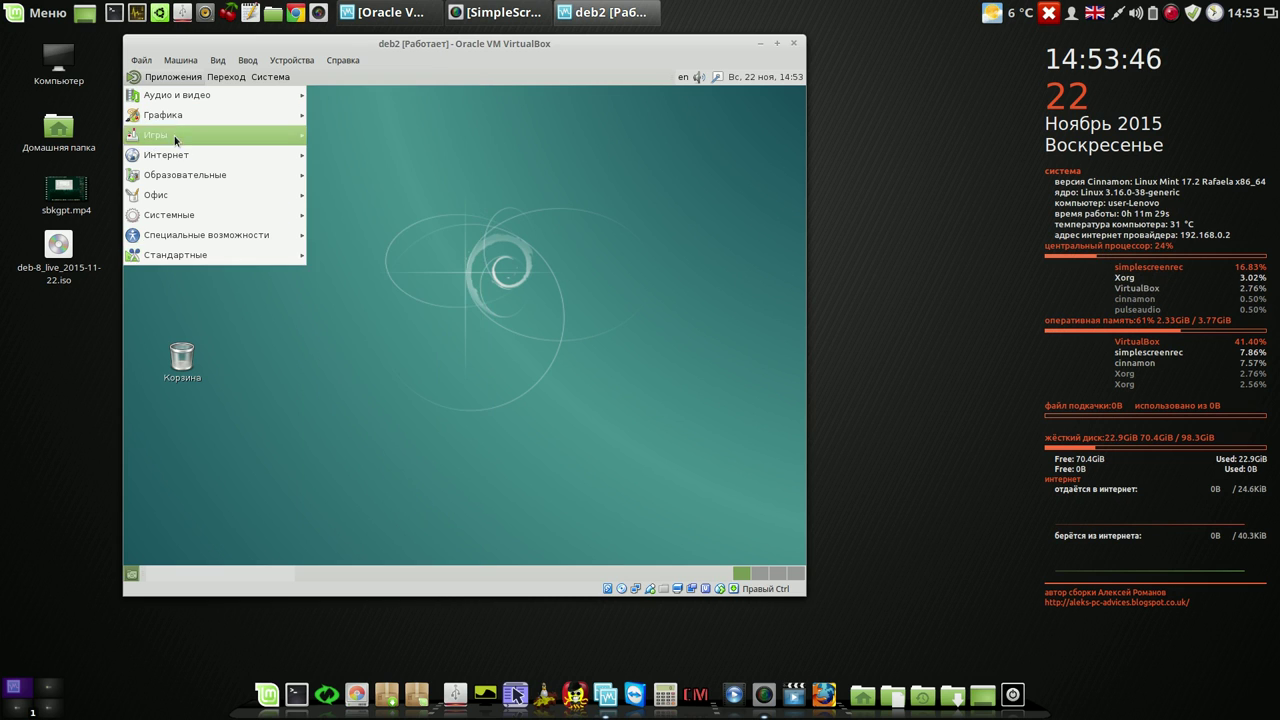
pyautogui.moveTo(202, 97)
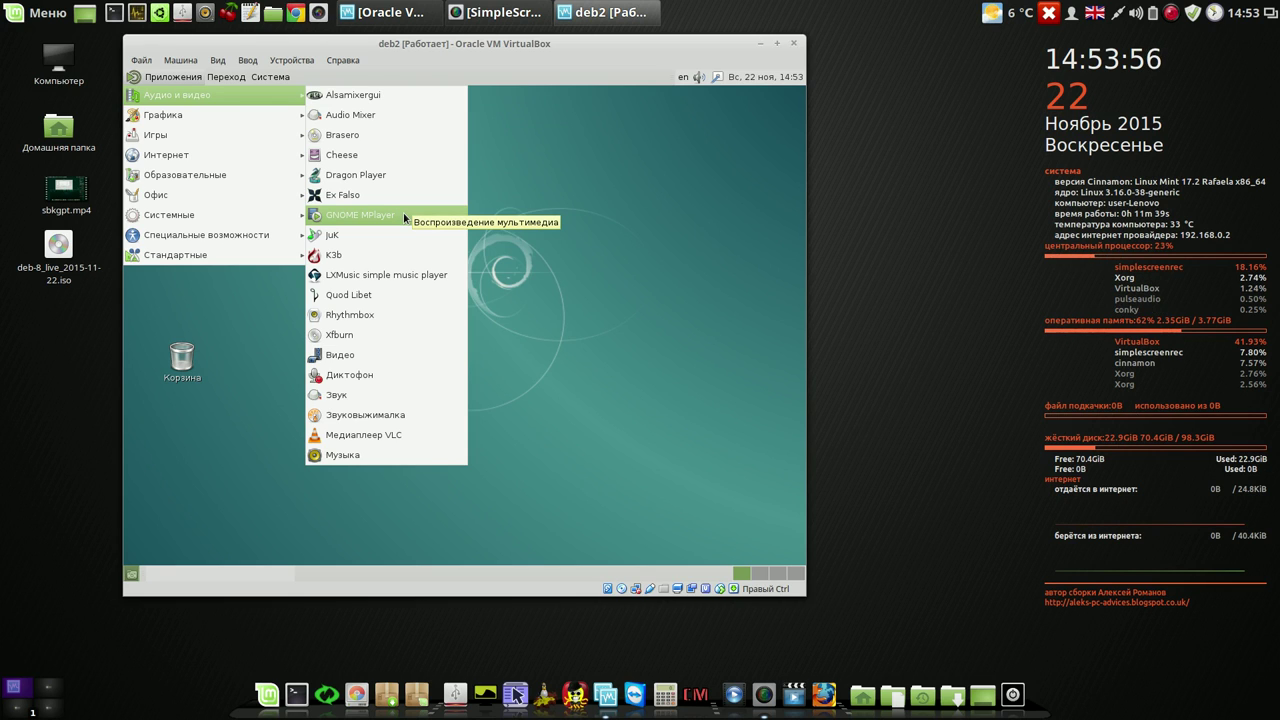
pyautogui.moveTo(226, 77)
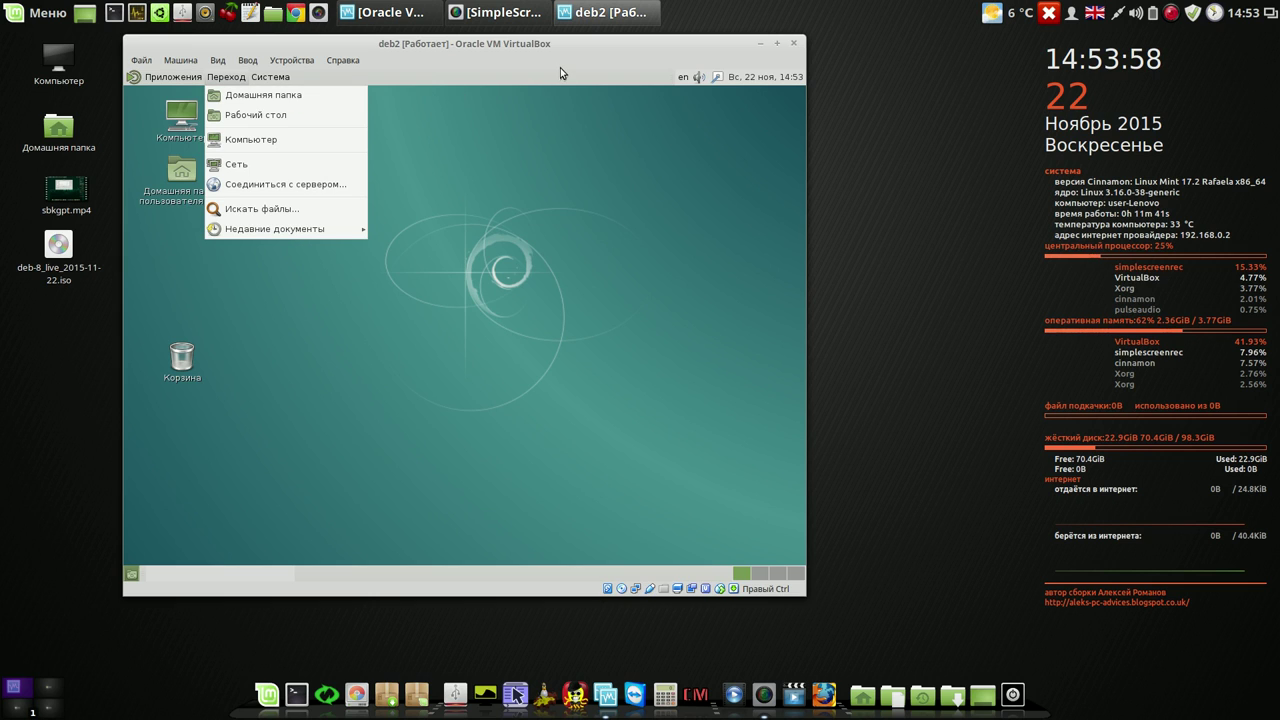
pyautogui.click(432, 328)
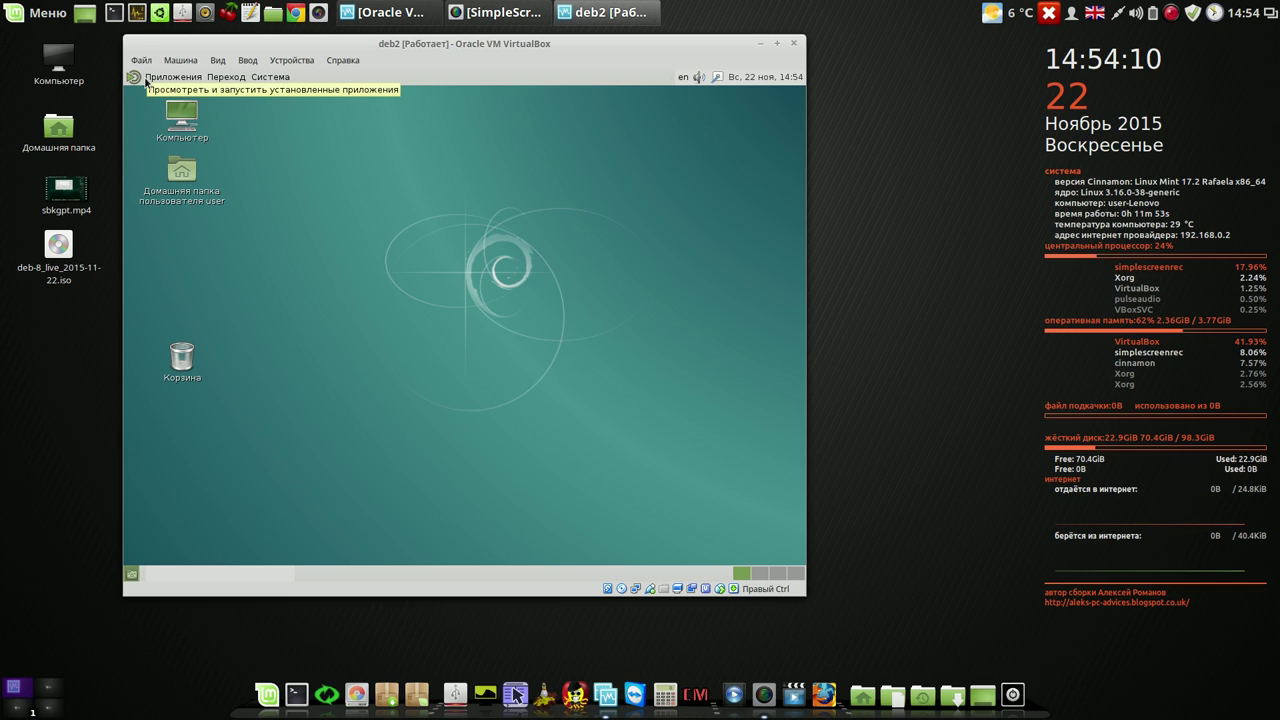
# - Bring up Система > Выключить… and cancel the shutdown prompt with Отменить
pyautogui.click(138, 80)
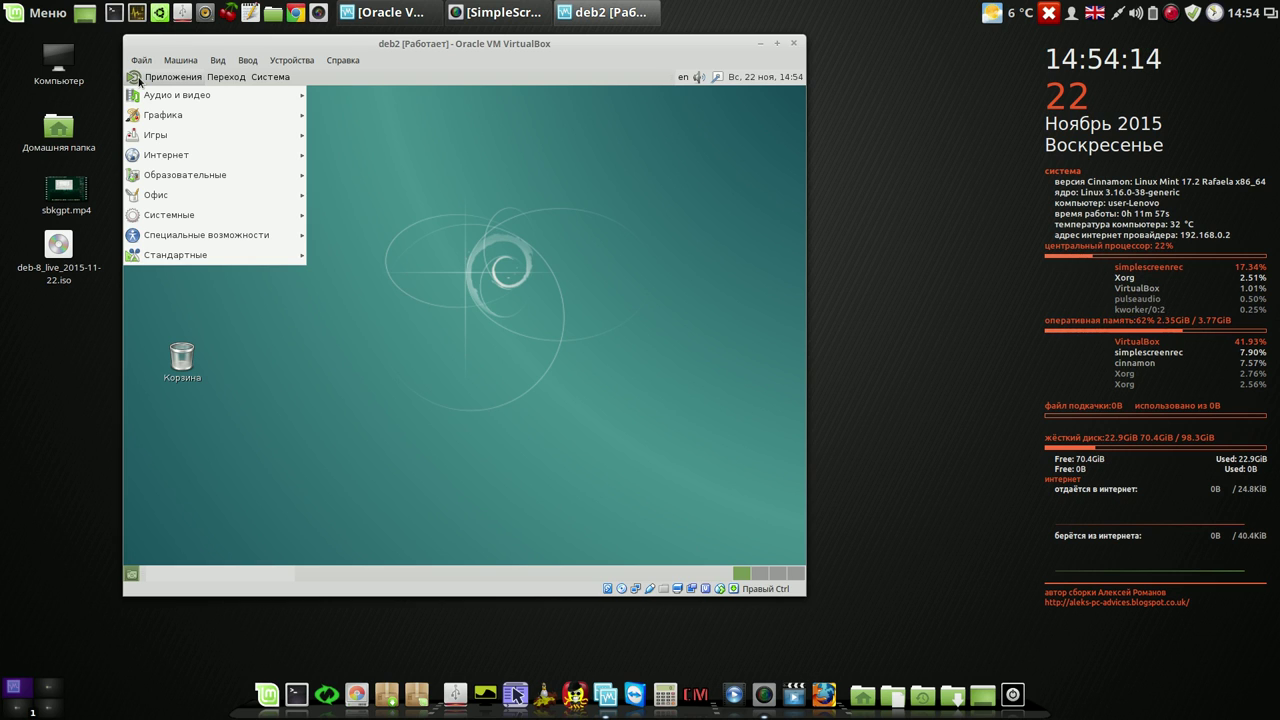
pyautogui.moveTo(281, 80)
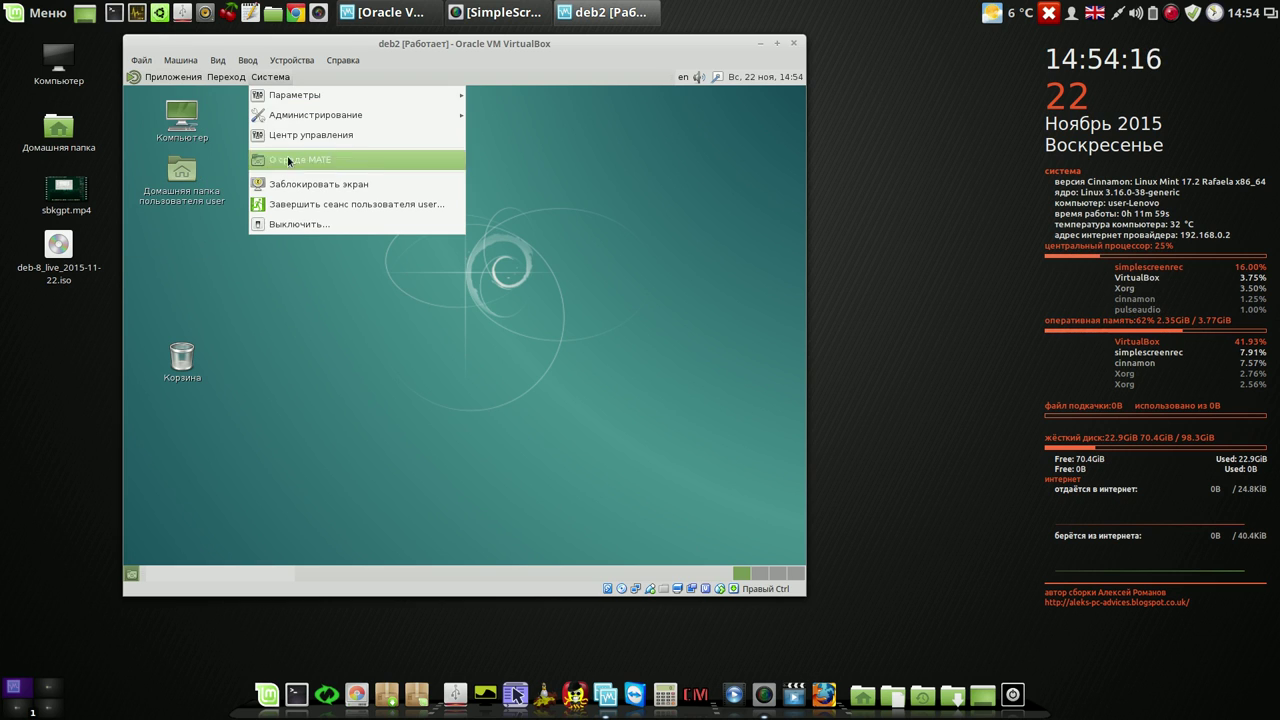
pyautogui.click(300, 224)
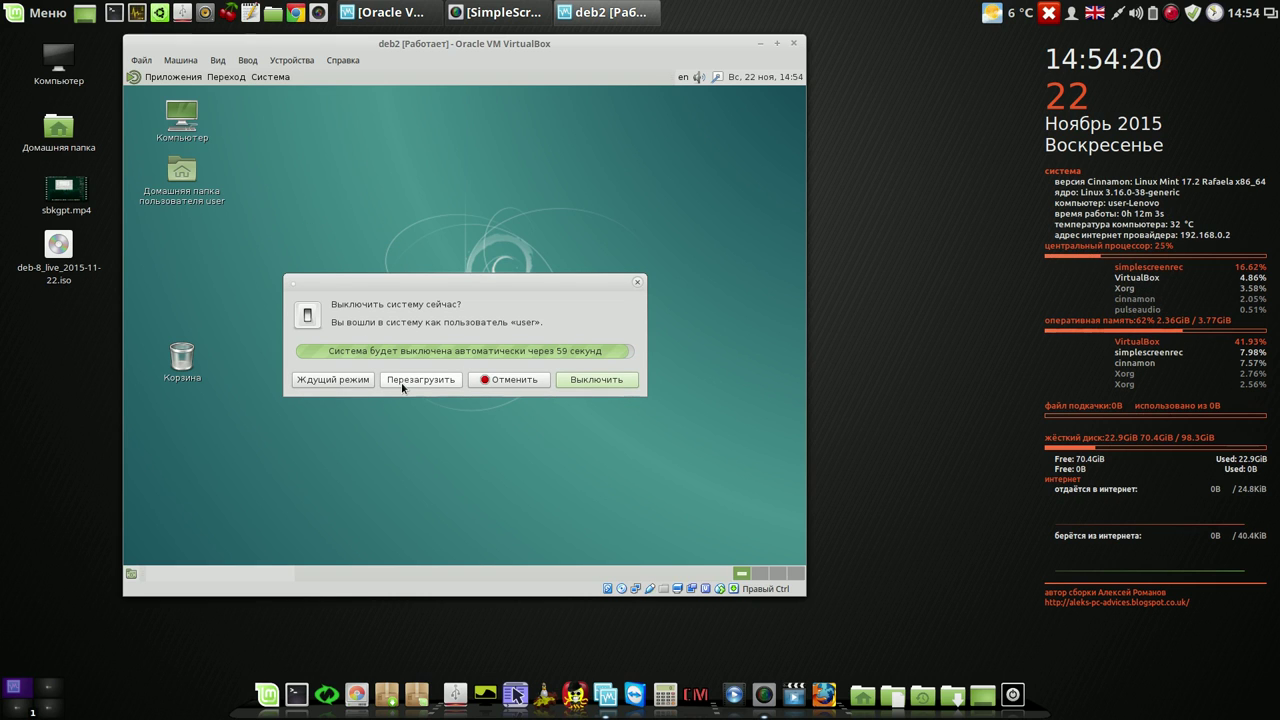
pyautogui.click(528, 382)
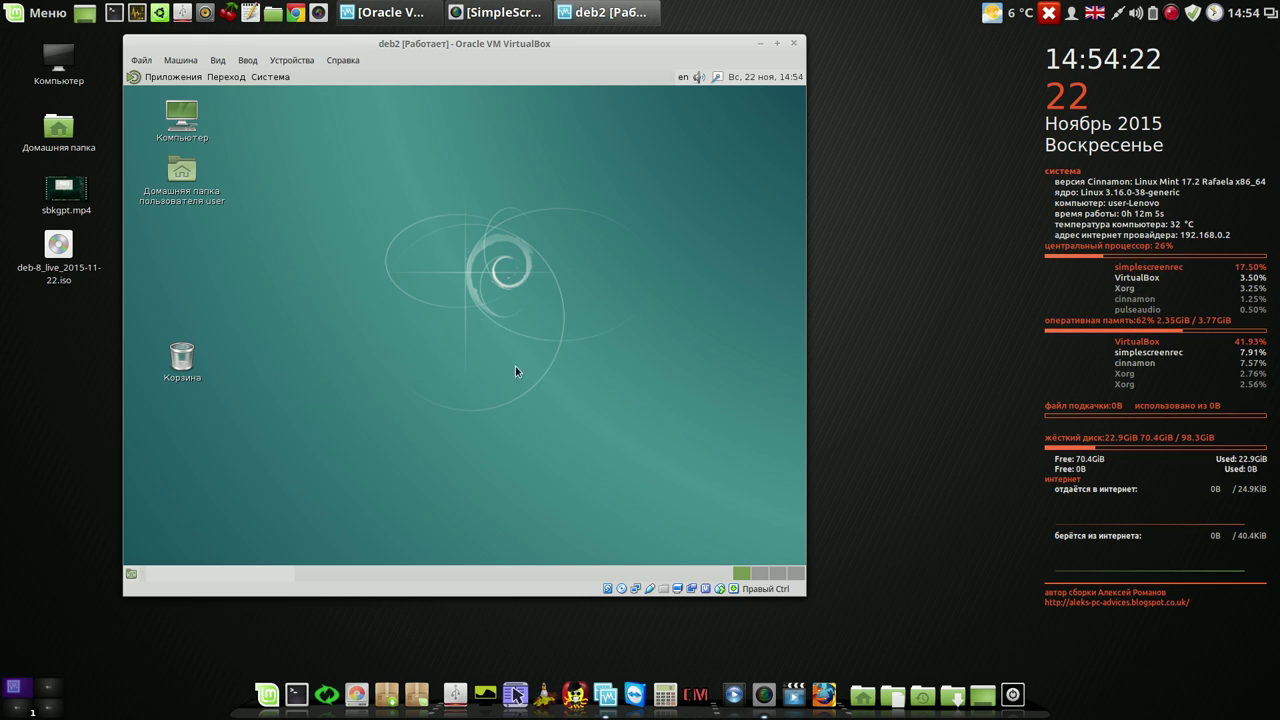
# - Request Система > Завершить сеанс пользователя and move the logout confirmation higher
pyautogui.click(280, 78)
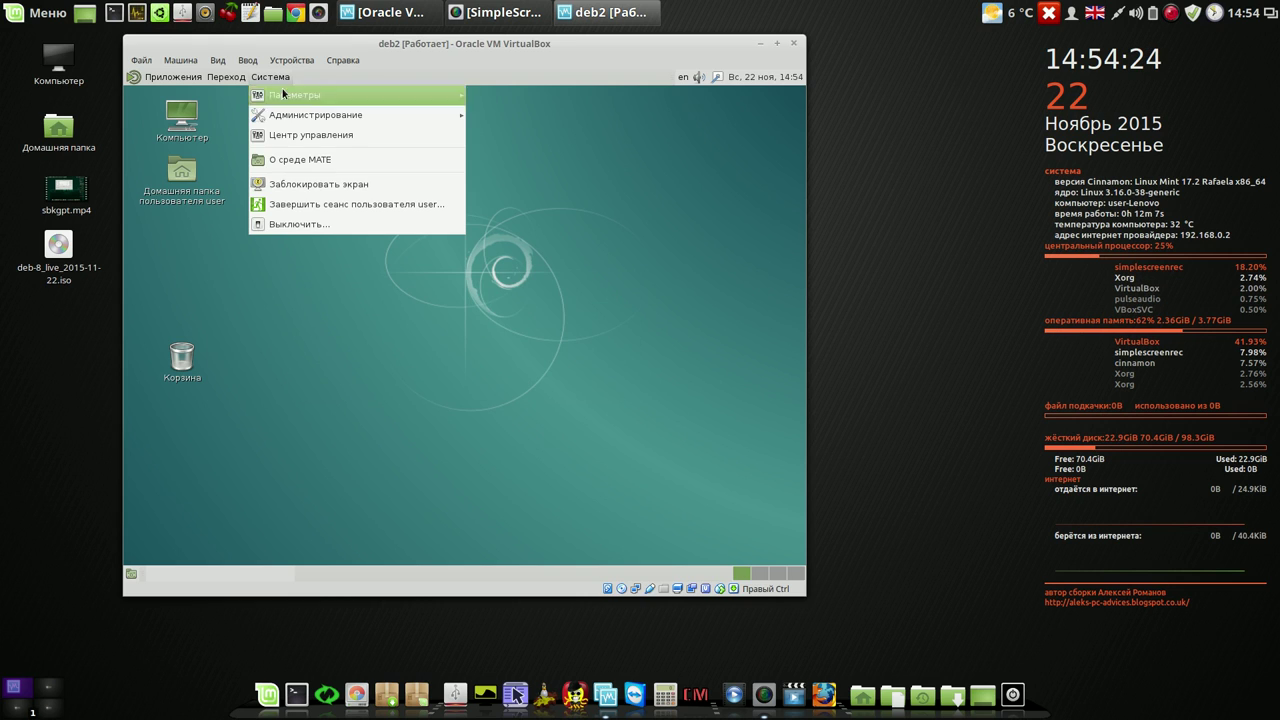
pyautogui.click(314, 204)
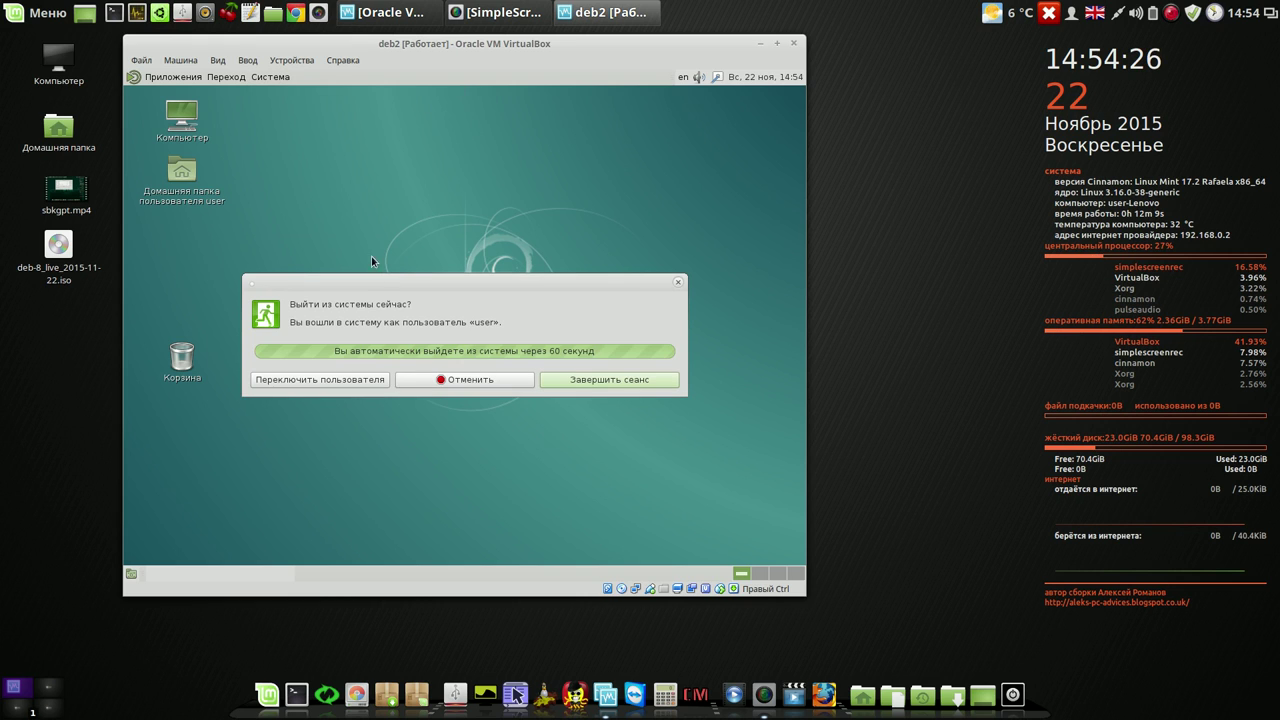
pyautogui.moveTo(397, 282); pyautogui.dragTo(379, 124)
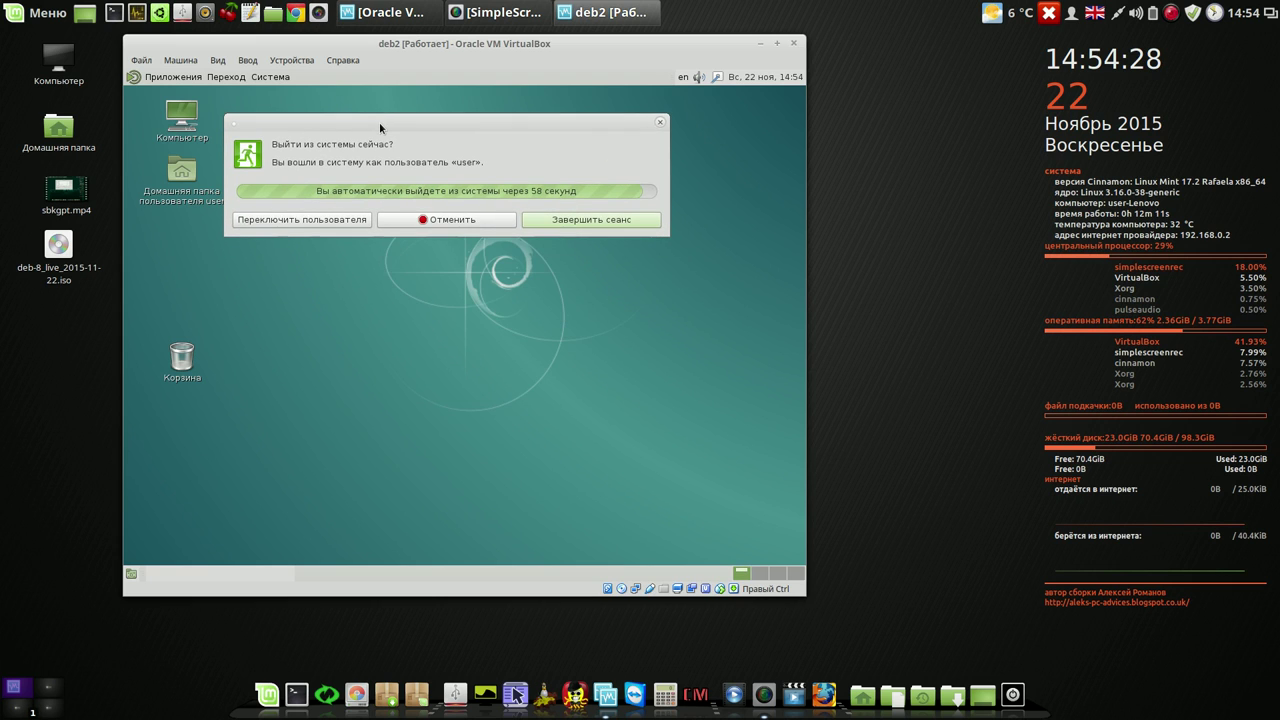
# - Confirm the MATE logout, then sign back in with the 'Рабочий стол Plasma' session
pyautogui.click(595, 219)
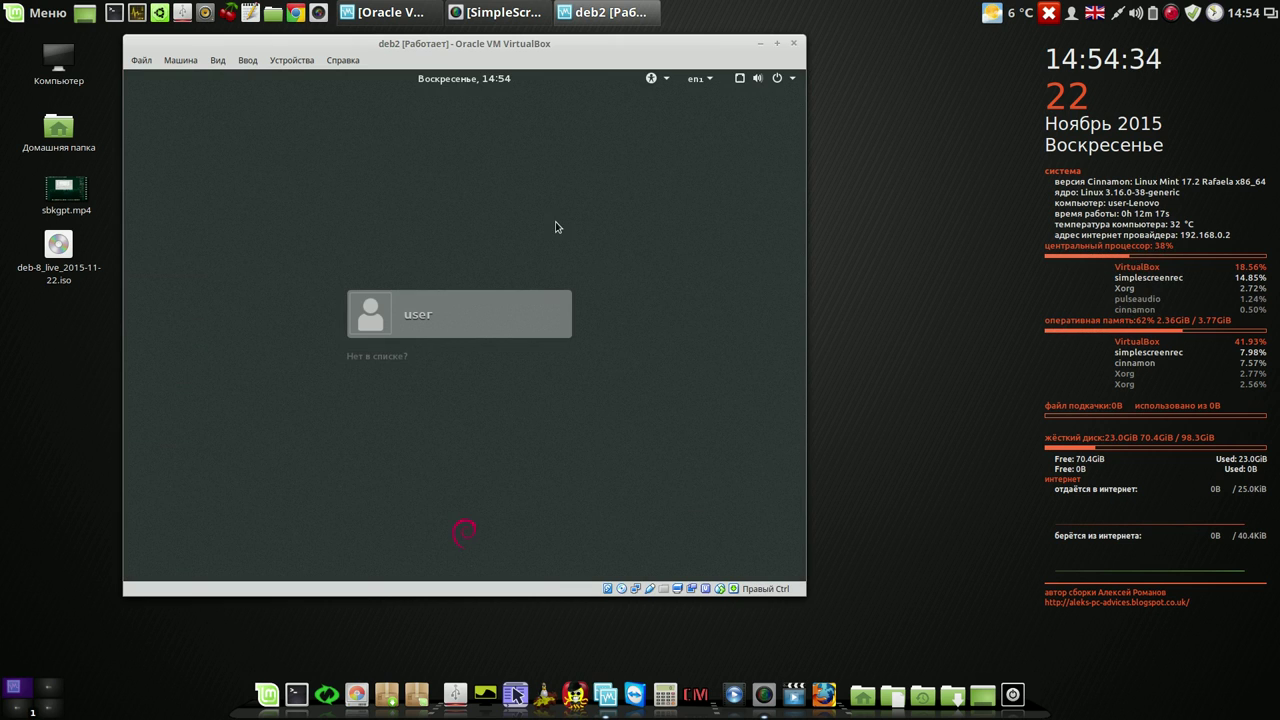
pyautogui.click(430, 315)
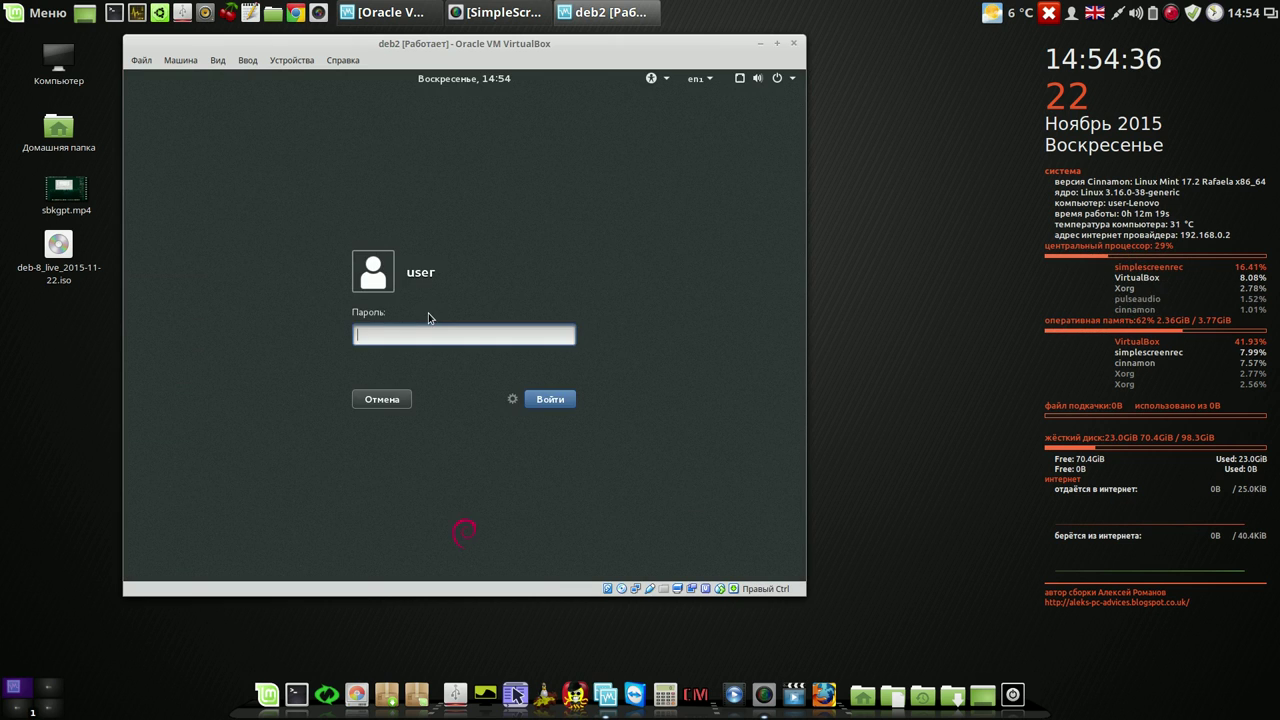
pyautogui.click(513, 399)
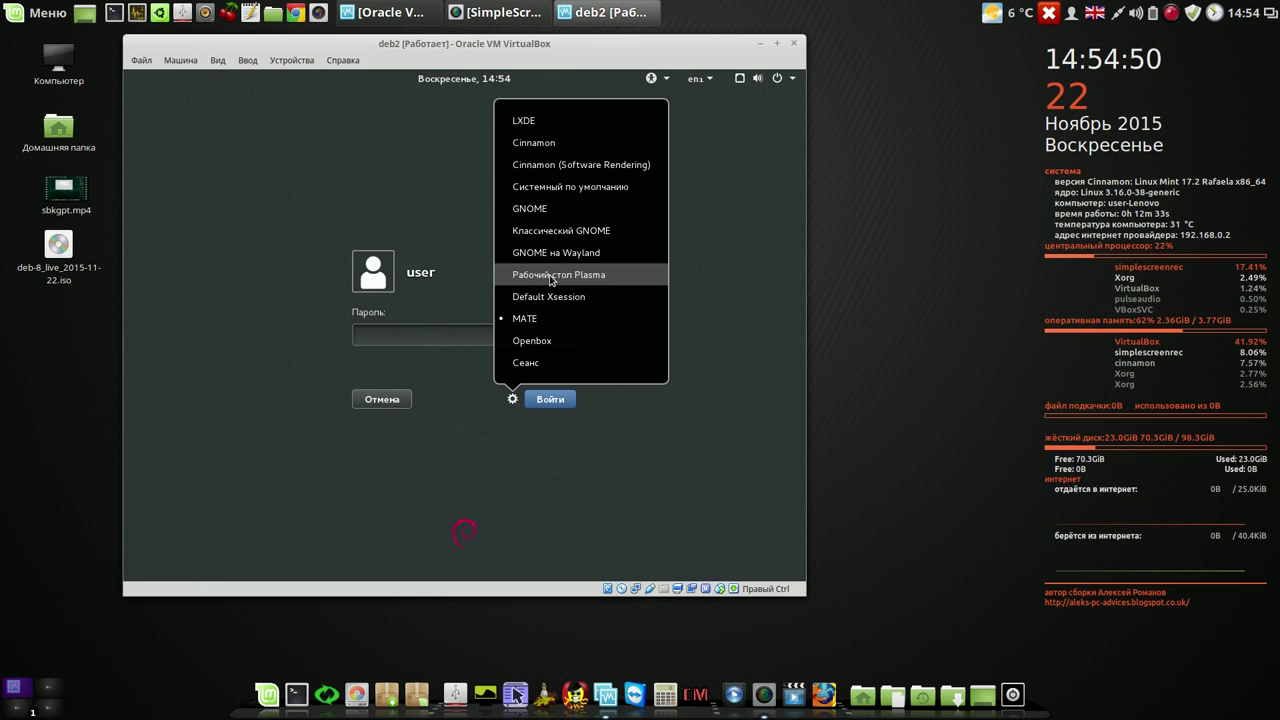
pyautogui.click(549, 276)
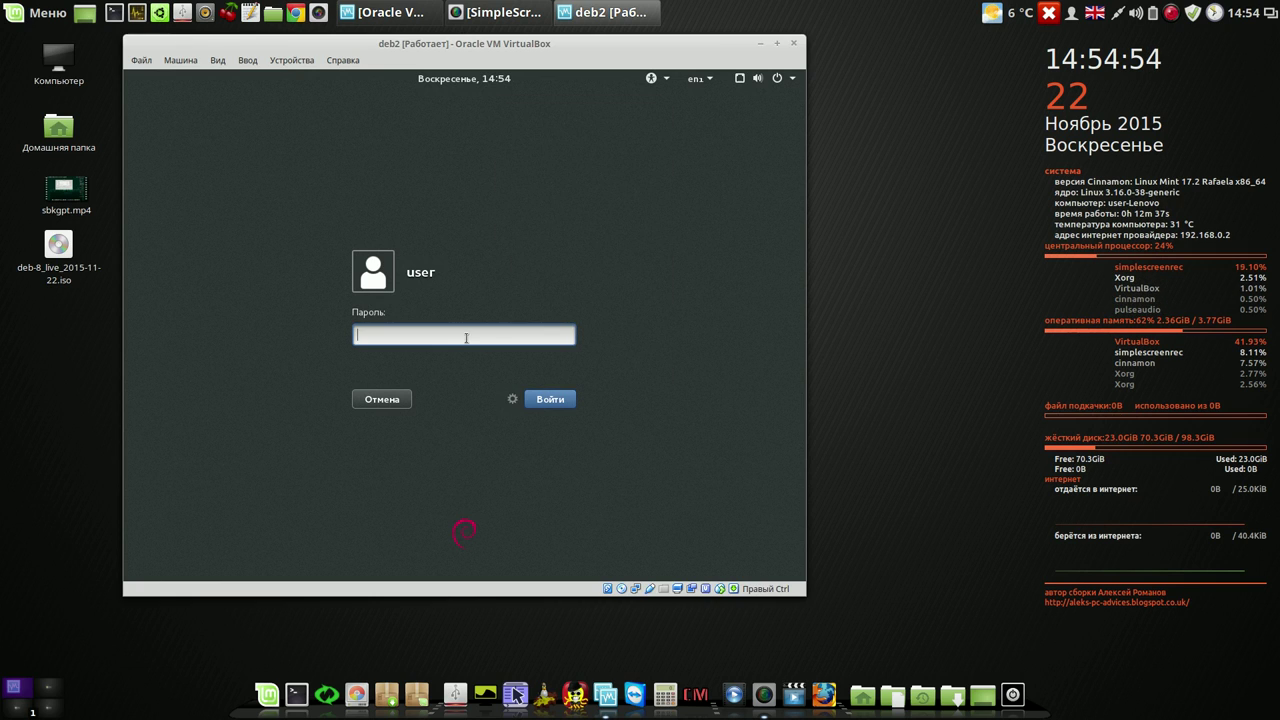
pyautogui.write('•••')
pyautogui.click(549, 400)
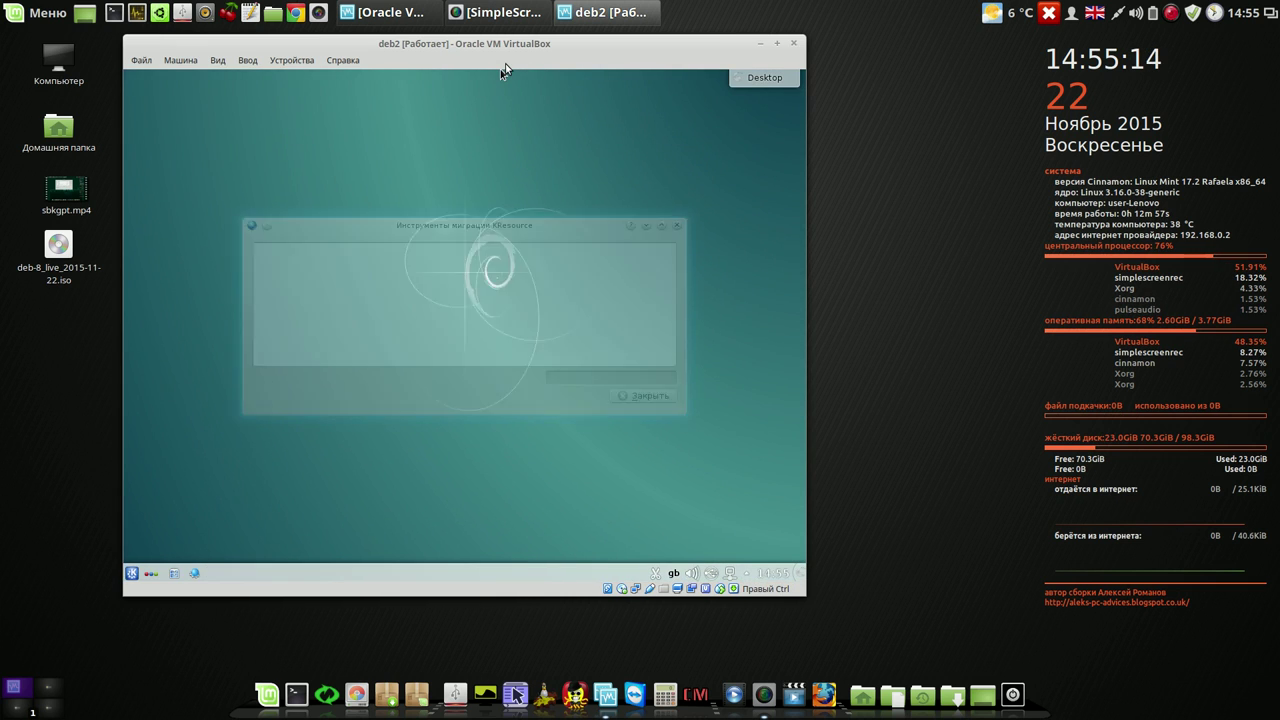
# - End the Plasma session via the Kickoff Выход tab's 'Завершить сеанс' and confirm
pyautogui.click(132, 575)
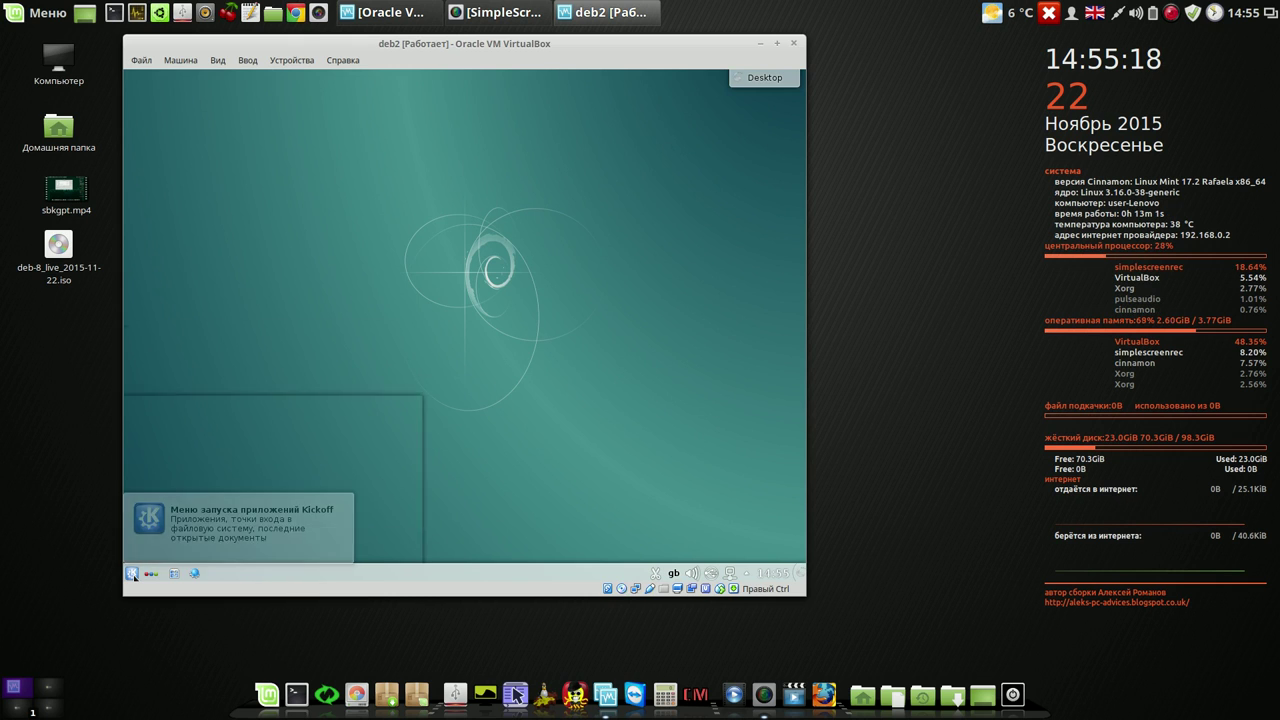
pyautogui.click(214, 546)
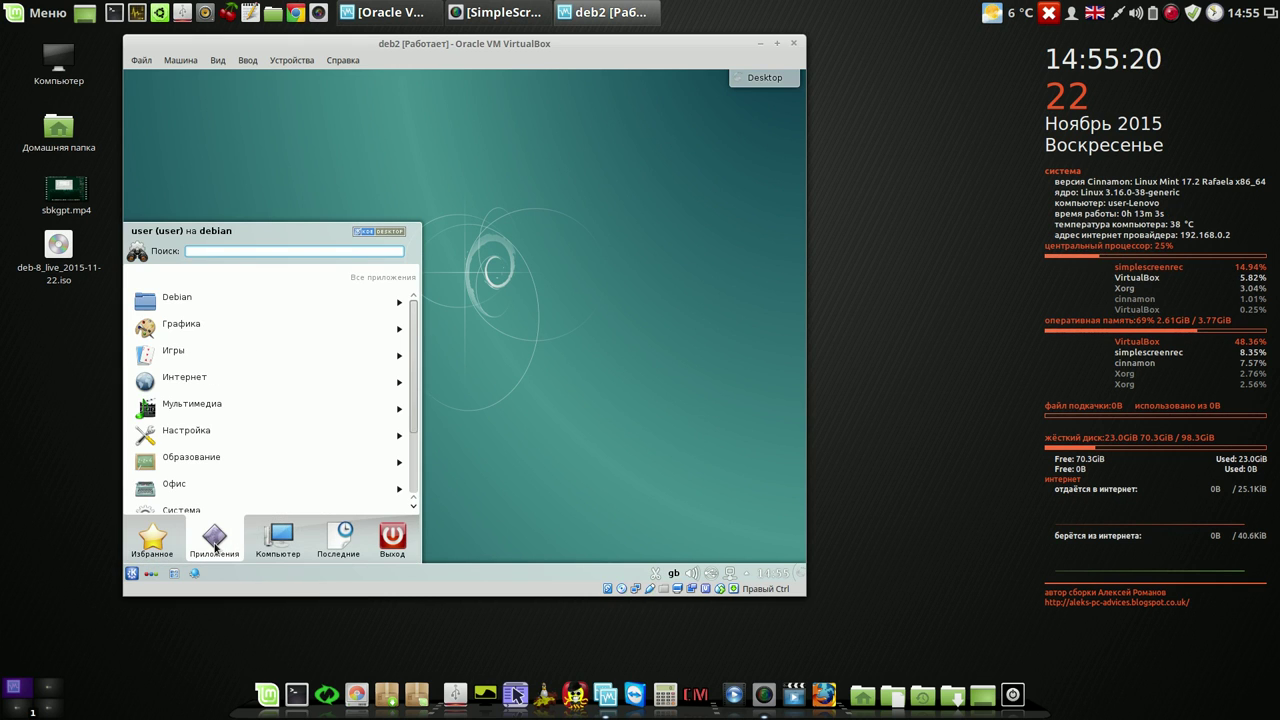
pyautogui.click(325, 548)
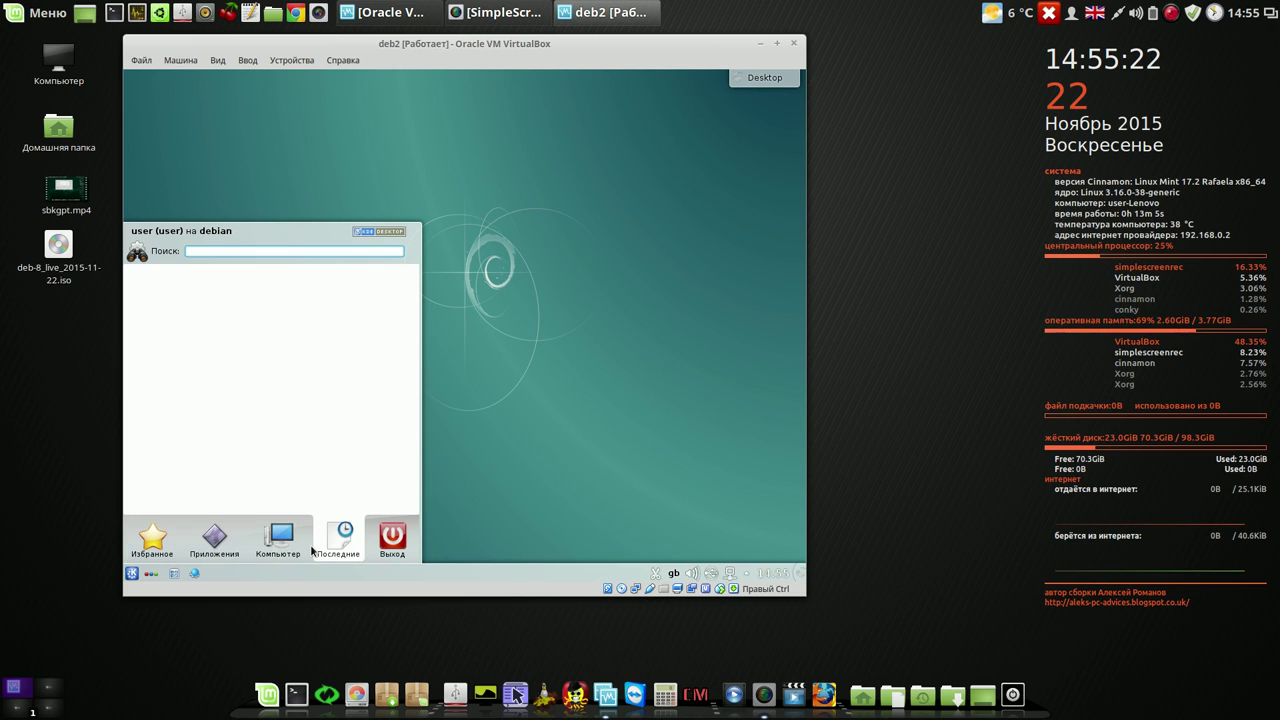
pyautogui.click(395, 541)
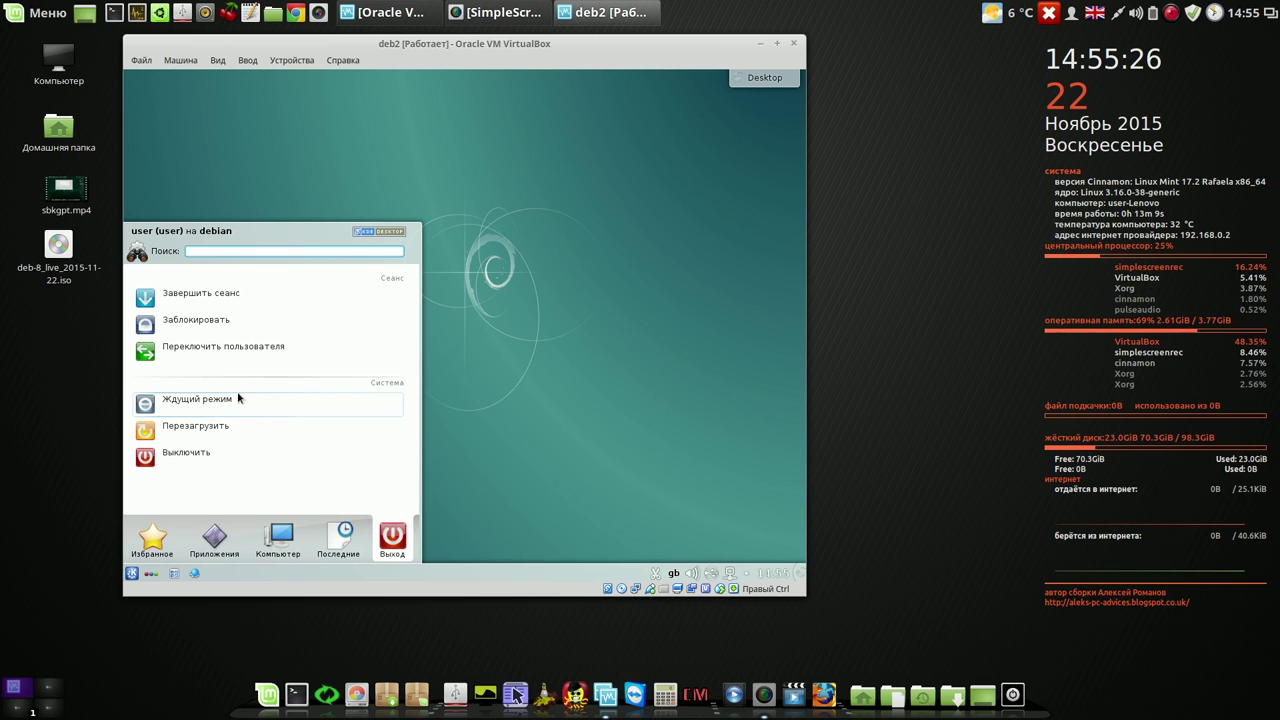
pyautogui.click(226, 294)
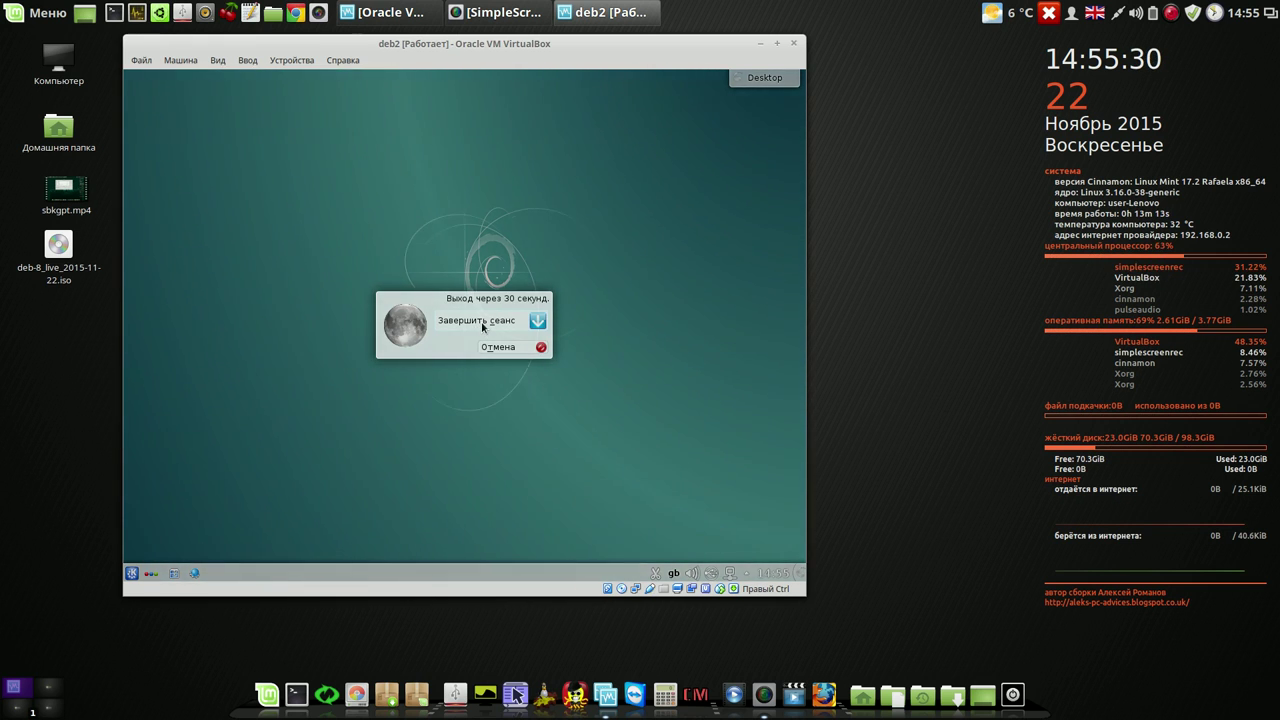
pyautogui.click(477, 321)
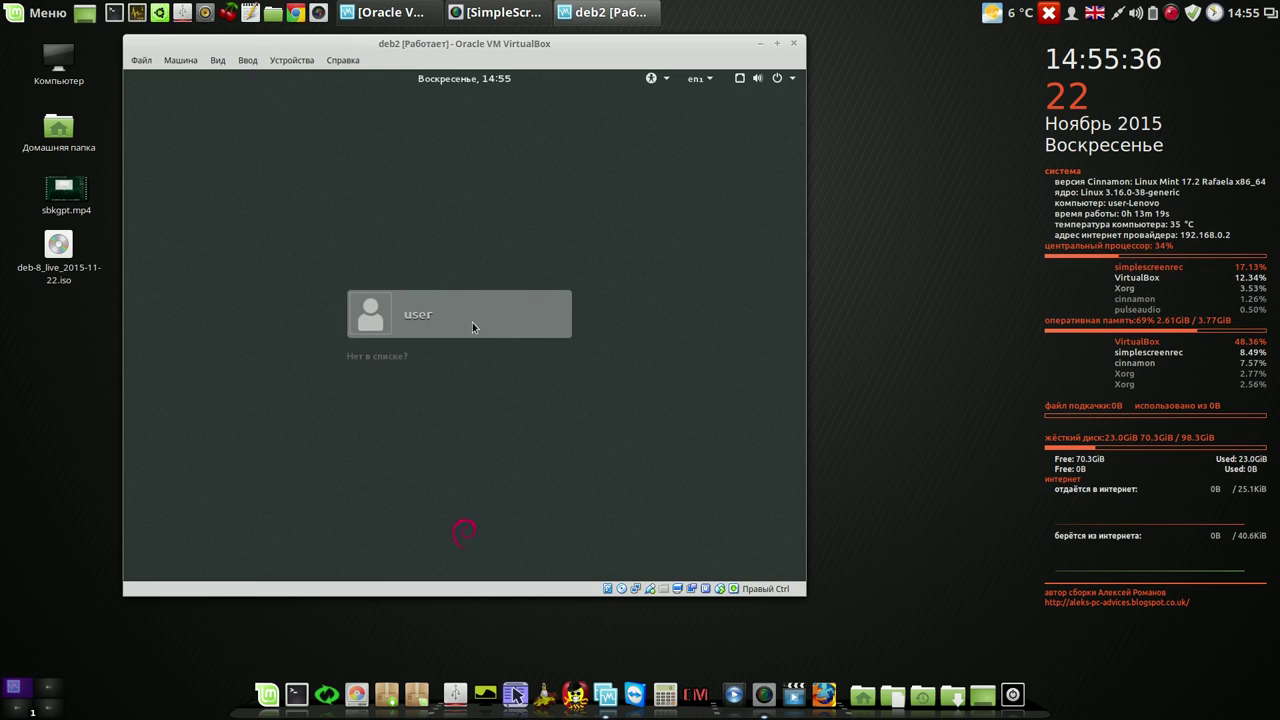
# - Pick GNOME from the gear session menu and sign the user in with the password
pyautogui.click(436, 317)
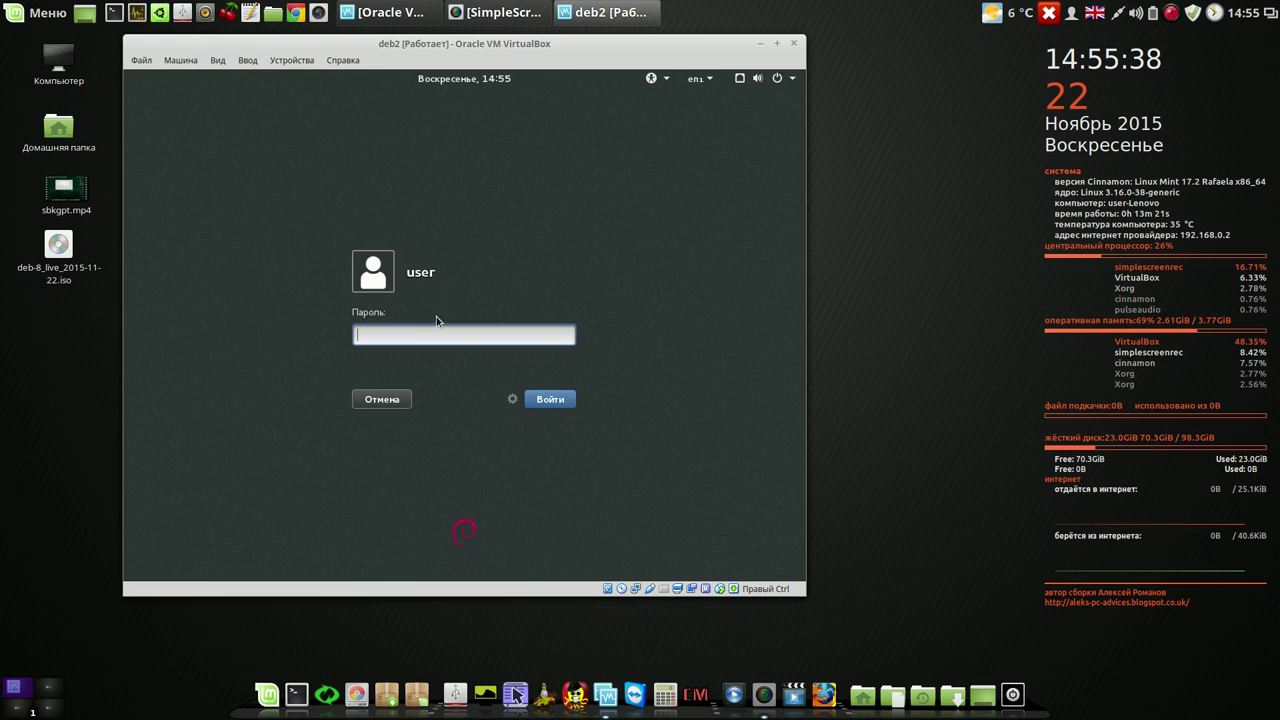
pyautogui.click(513, 400)
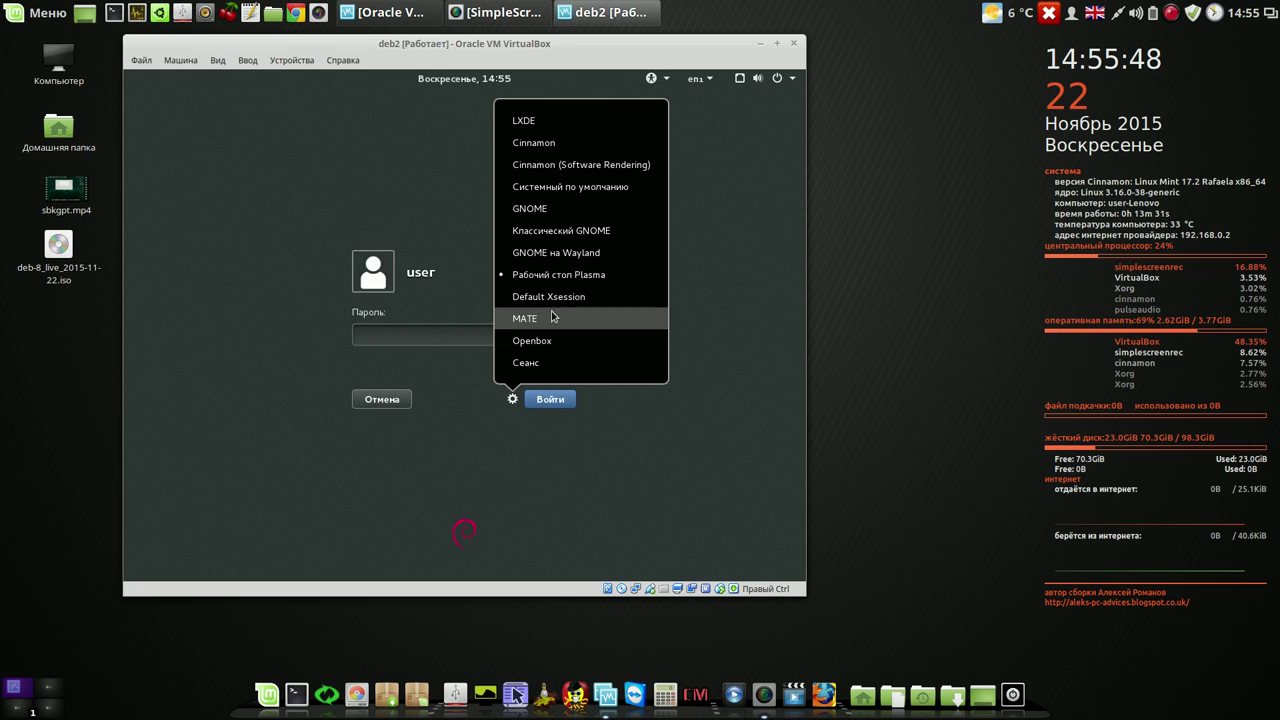
pyautogui.click(549, 209)
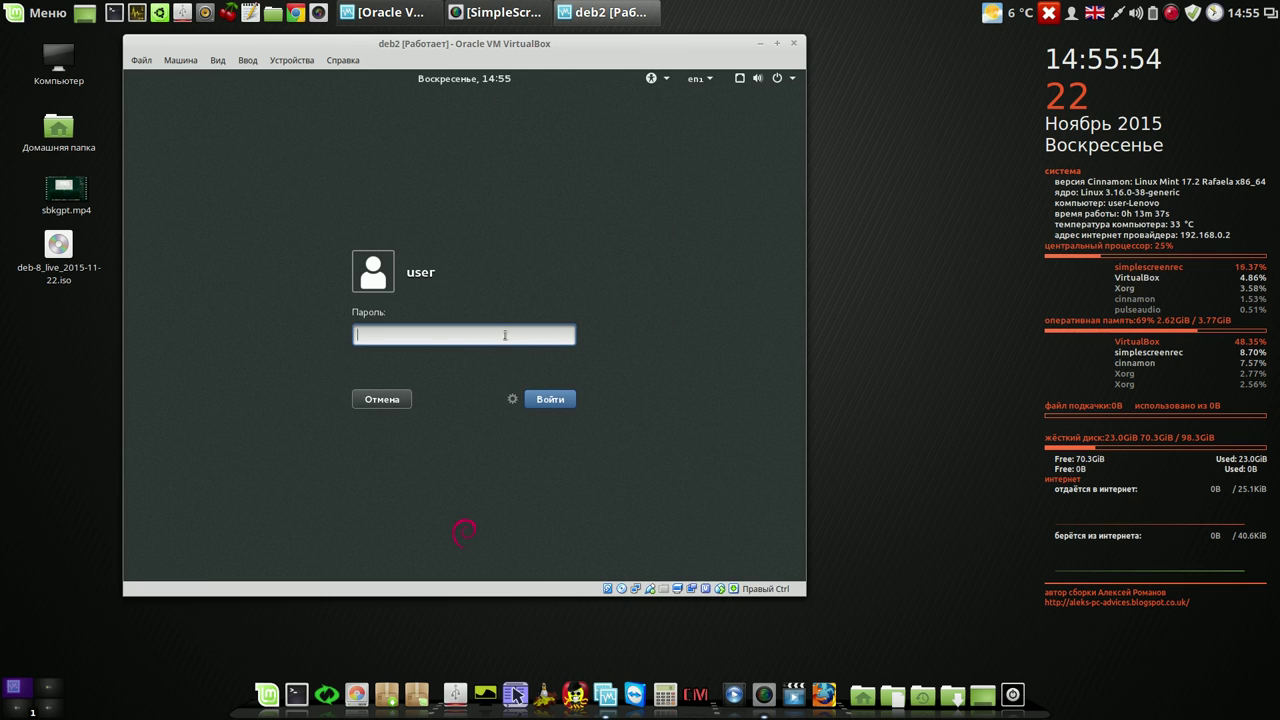
pyautogui.write('*')
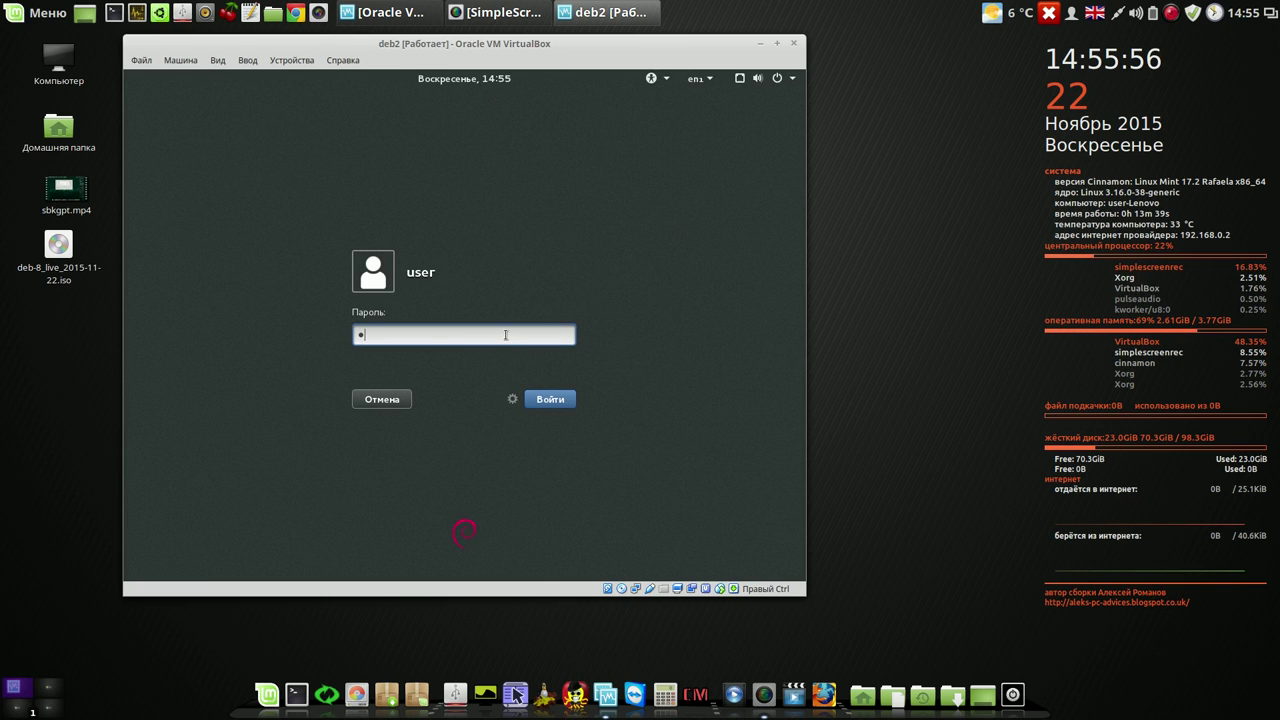
pyautogui.write('***')
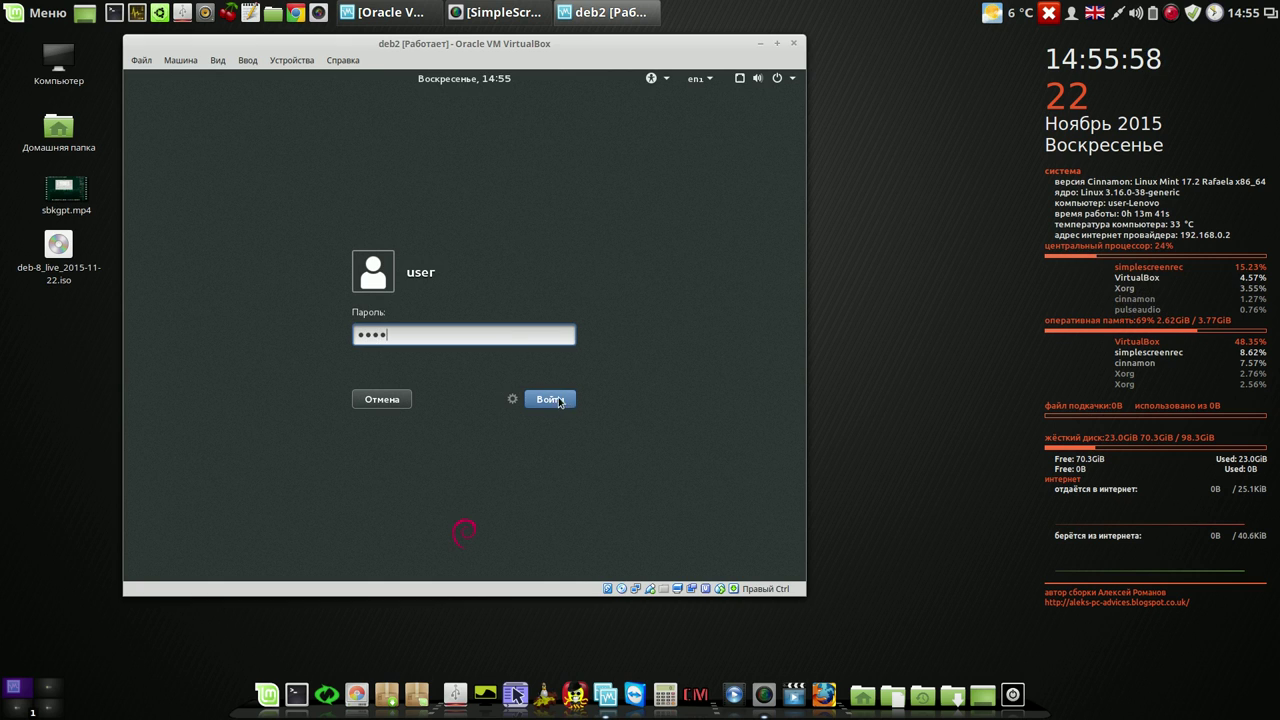
pyautogui.click(552, 400)
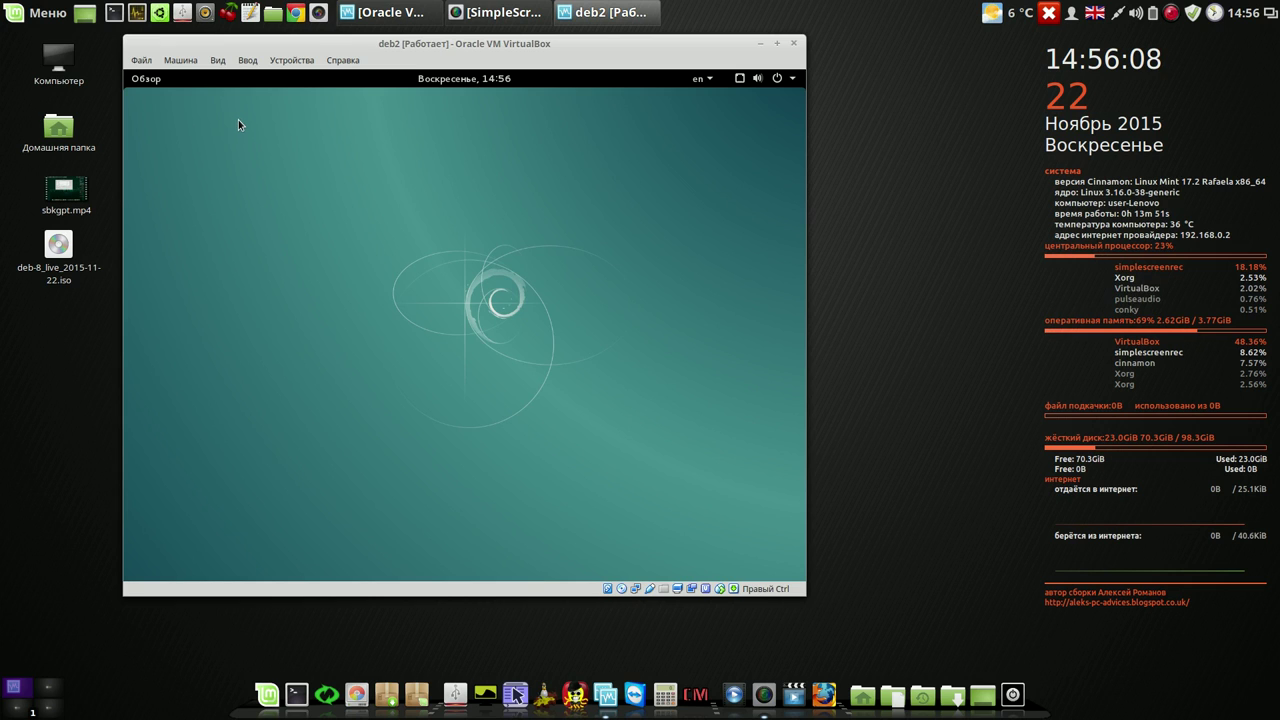
# - Launch Systemback from the second page of GNOME's Обзор > Показать приложения grid
pyautogui.click(146, 79)
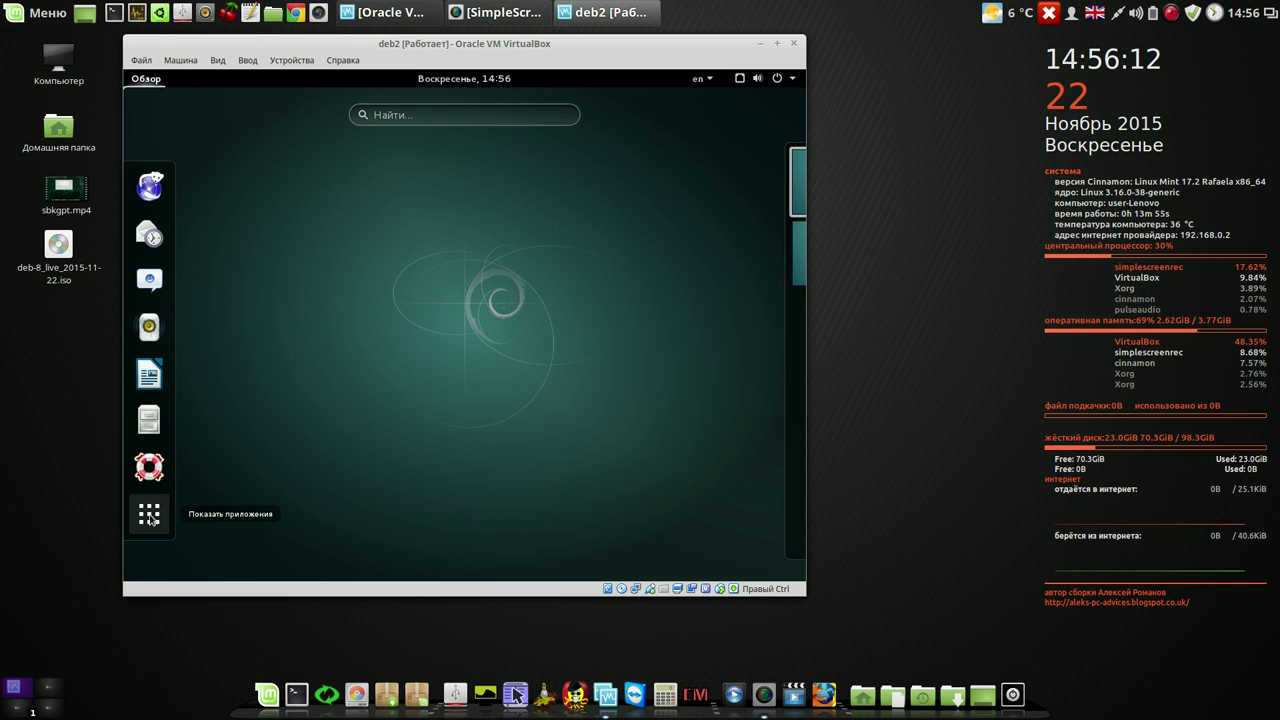
pyautogui.click(149, 516)
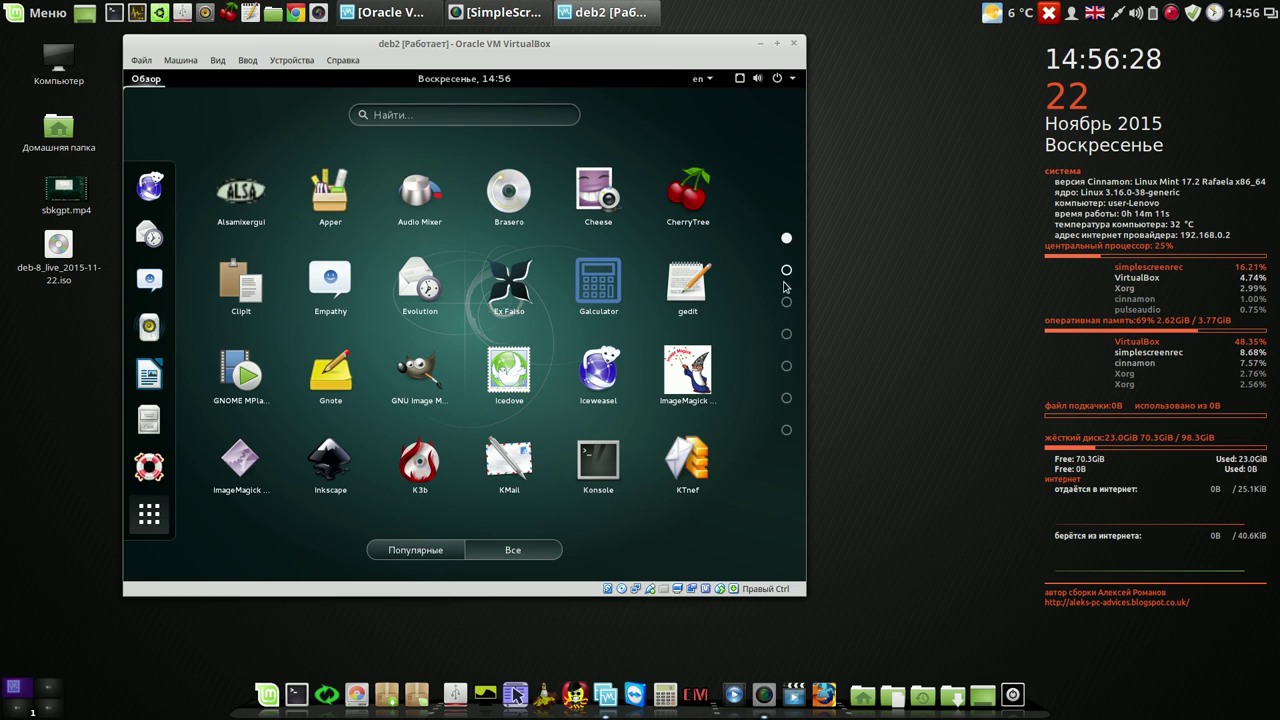
pyautogui.click(787, 272)
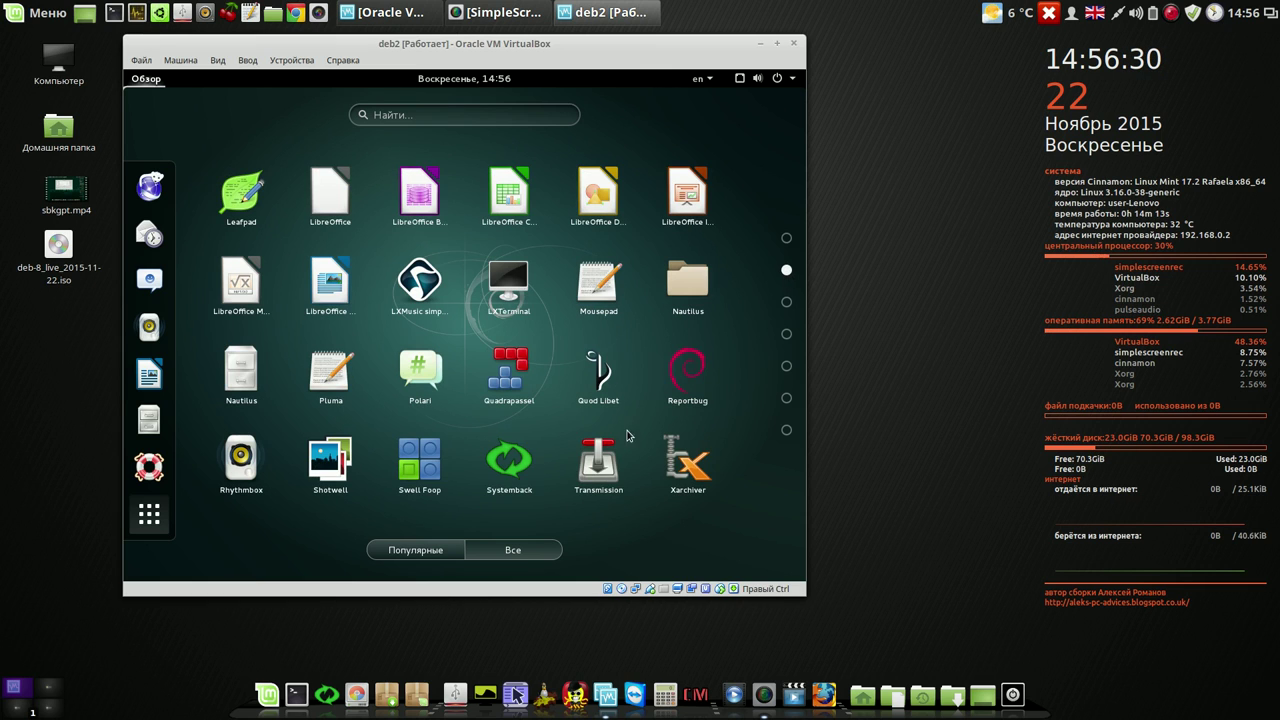
pyautogui.click(513, 480)
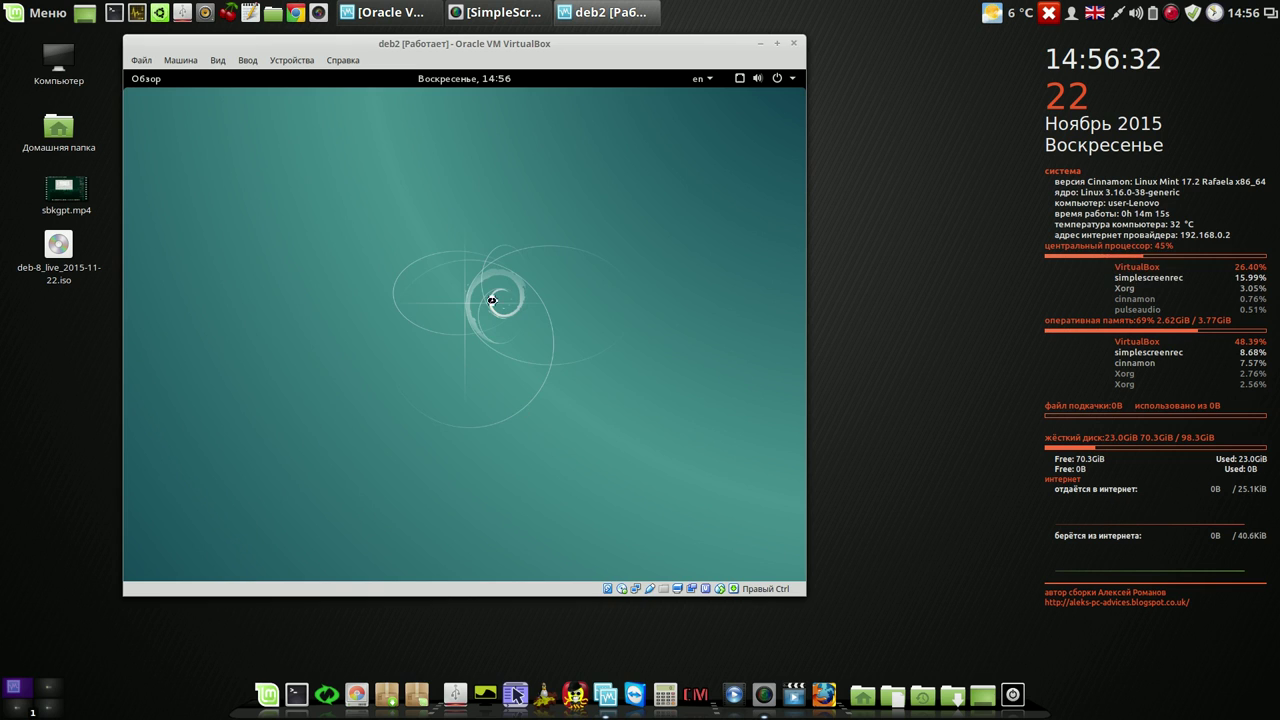
pyautogui.click(609, 368)
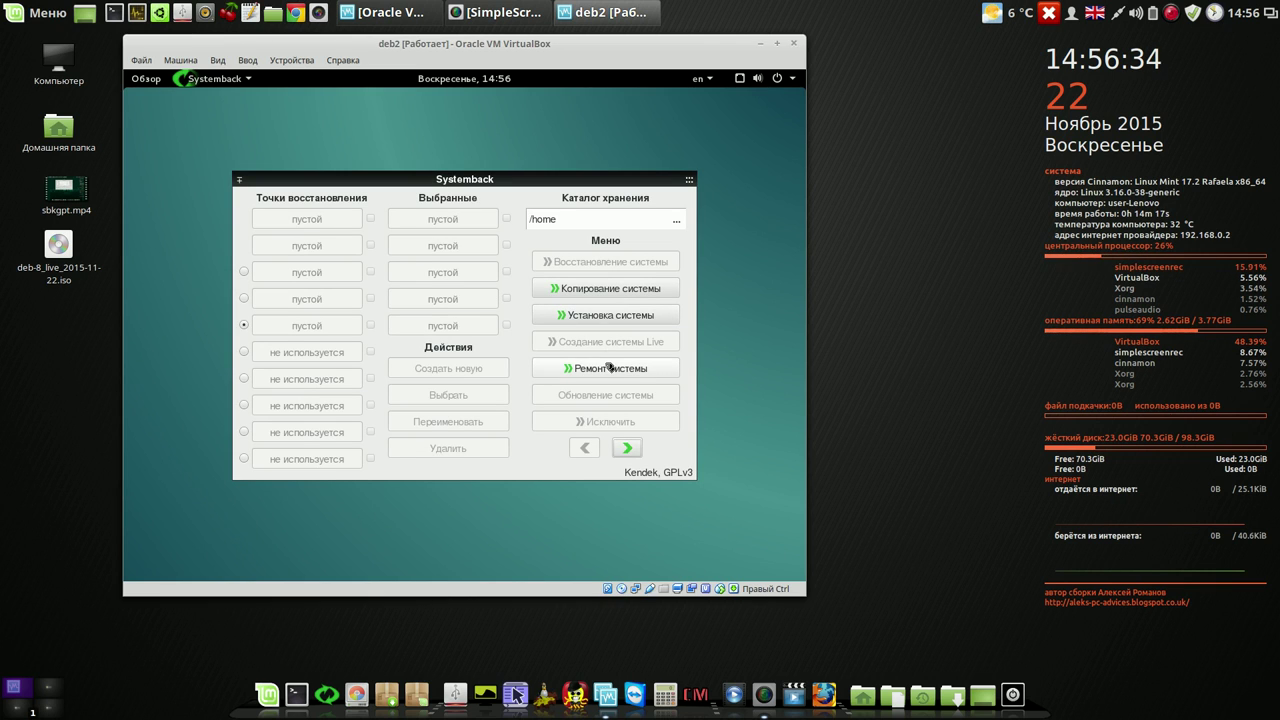
# - In Systemback Настройки, override language detection with English (common), go back, then close Systemback
pyautogui.click(628, 448)
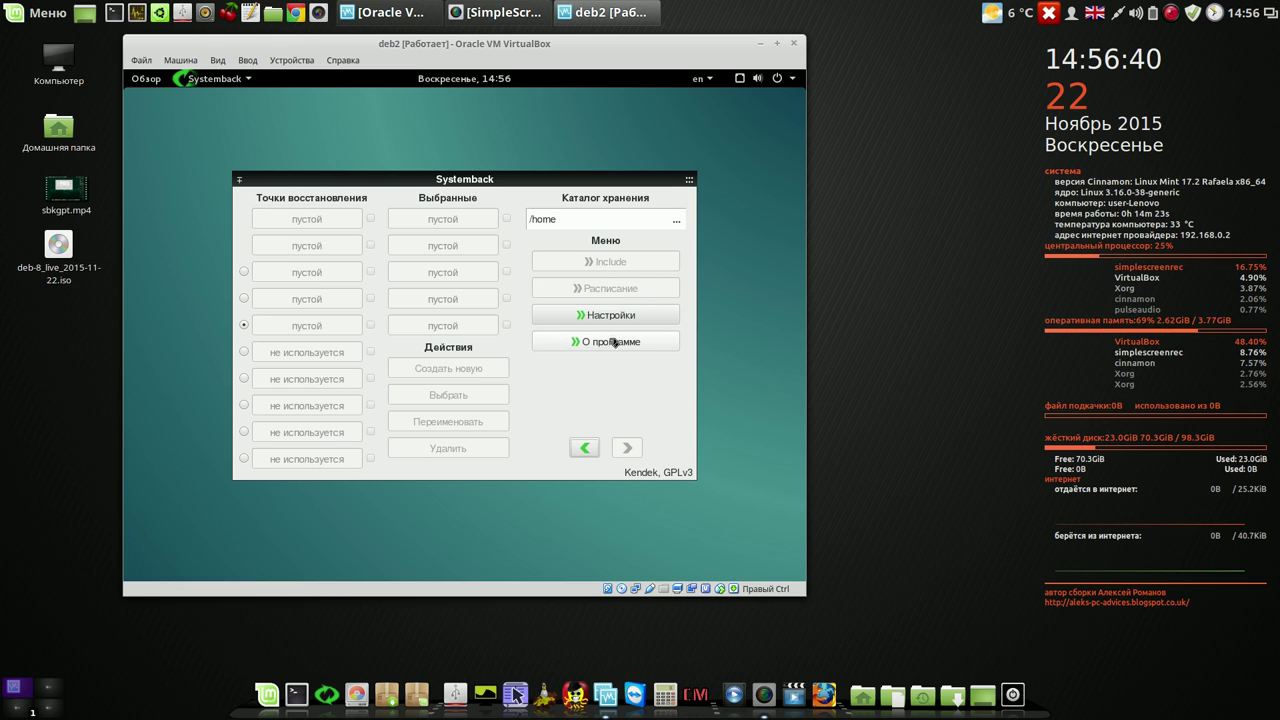
pyautogui.click(614, 319)
pyautogui.click(614, 318)
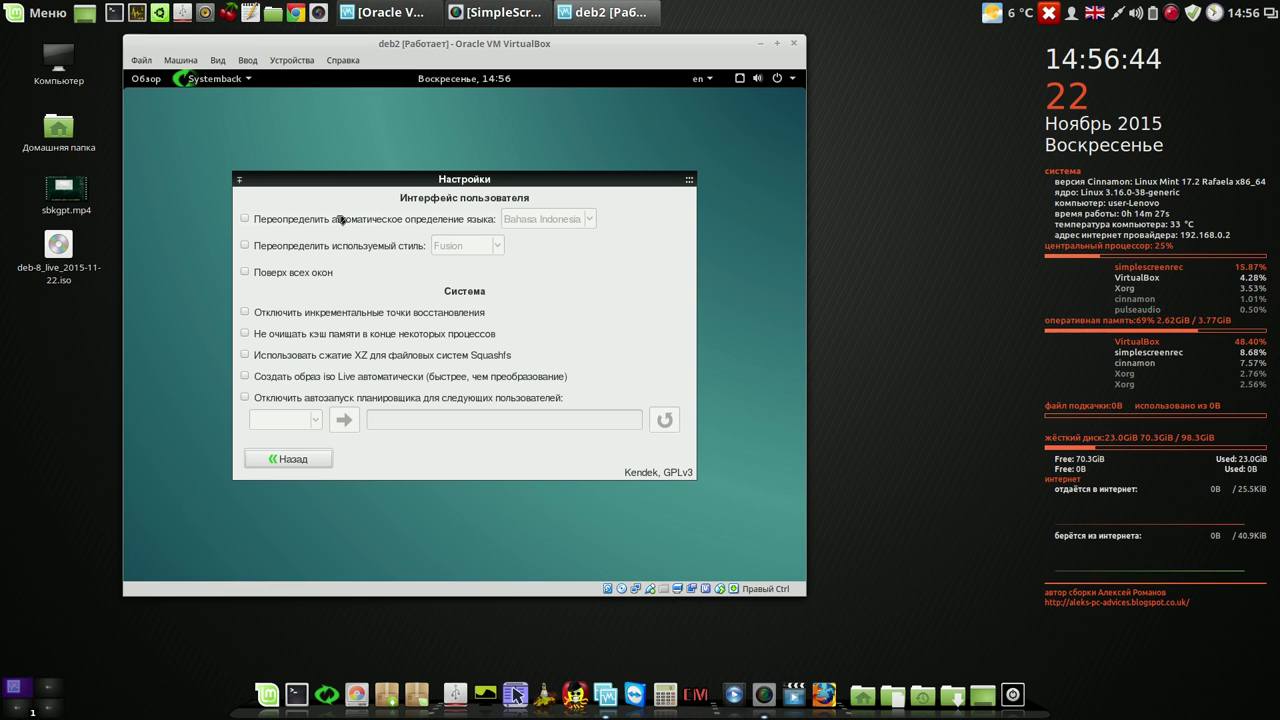
pyautogui.click(245, 219)
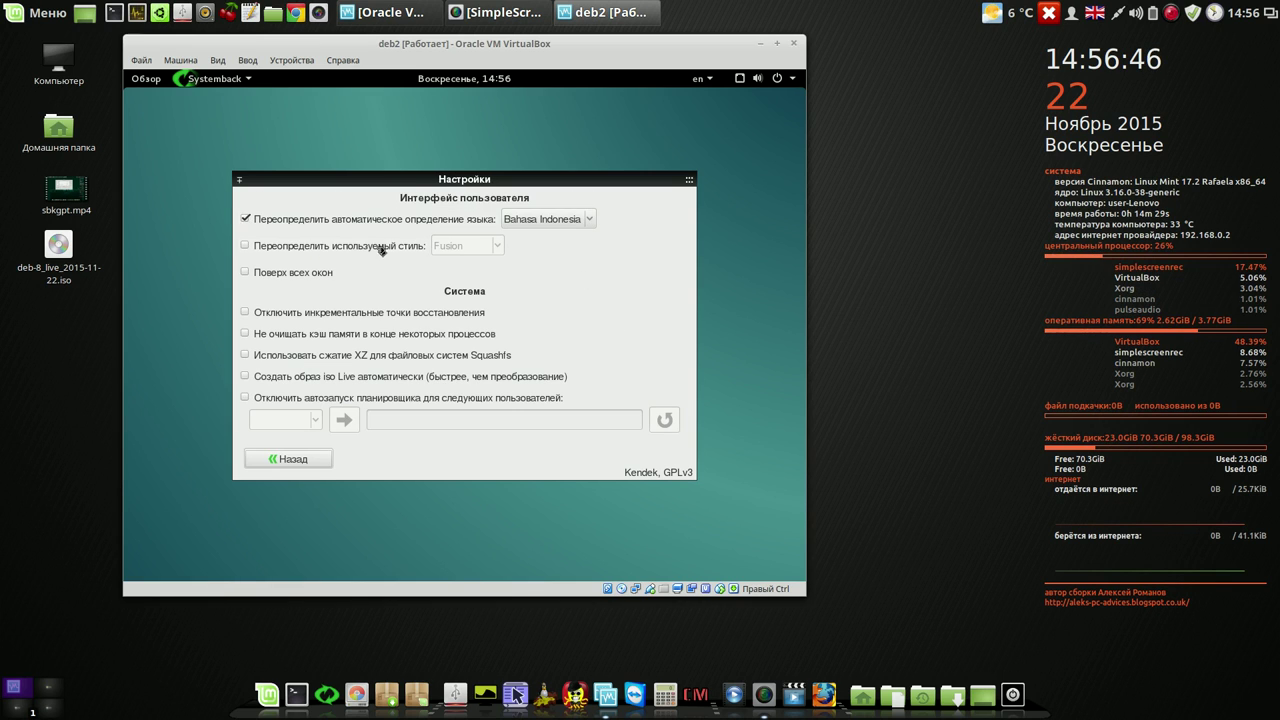
pyautogui.click(588, 220)
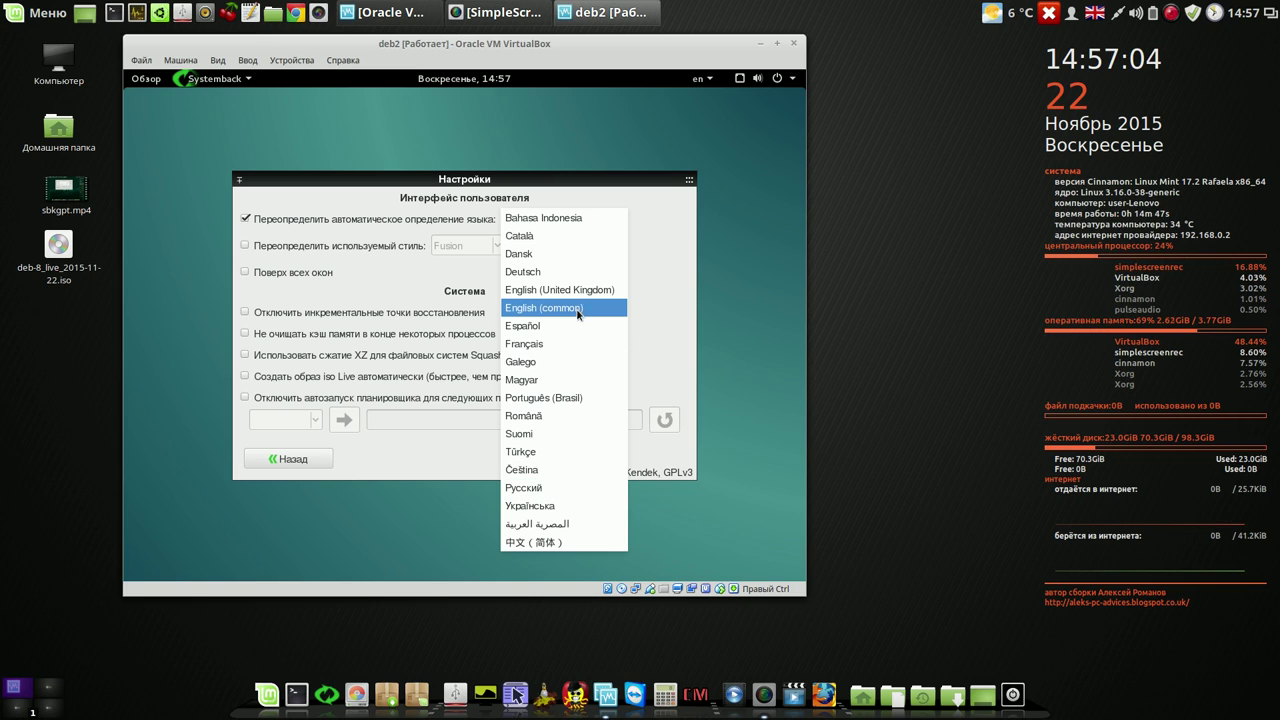
pyautogui.click(575, 308)
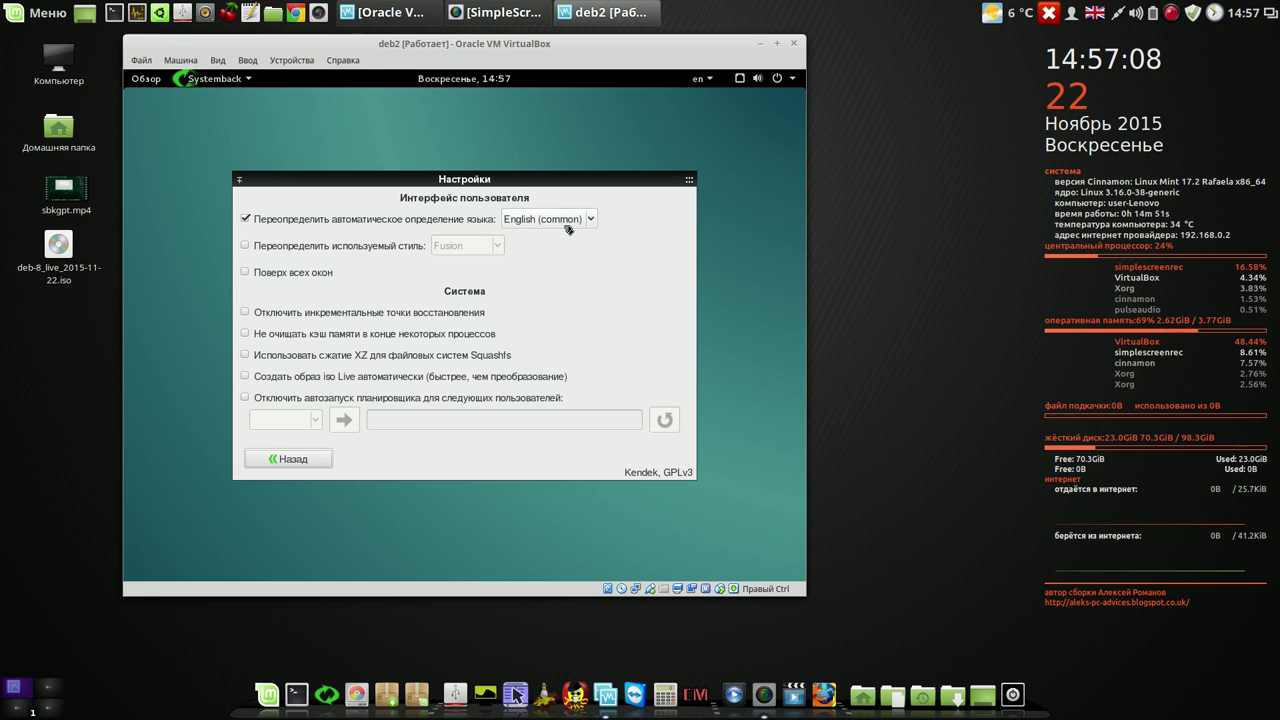
pyautogui.click(301, 459)
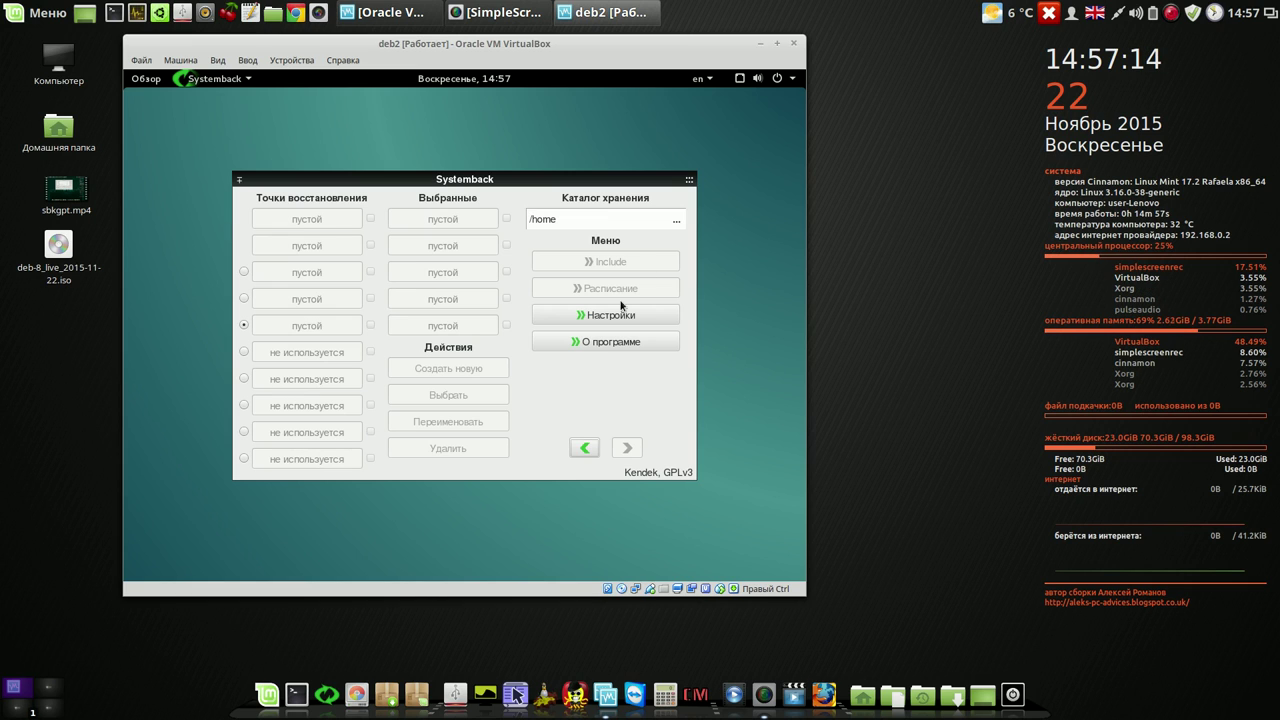
pyautogui.moveTo(683, 190)
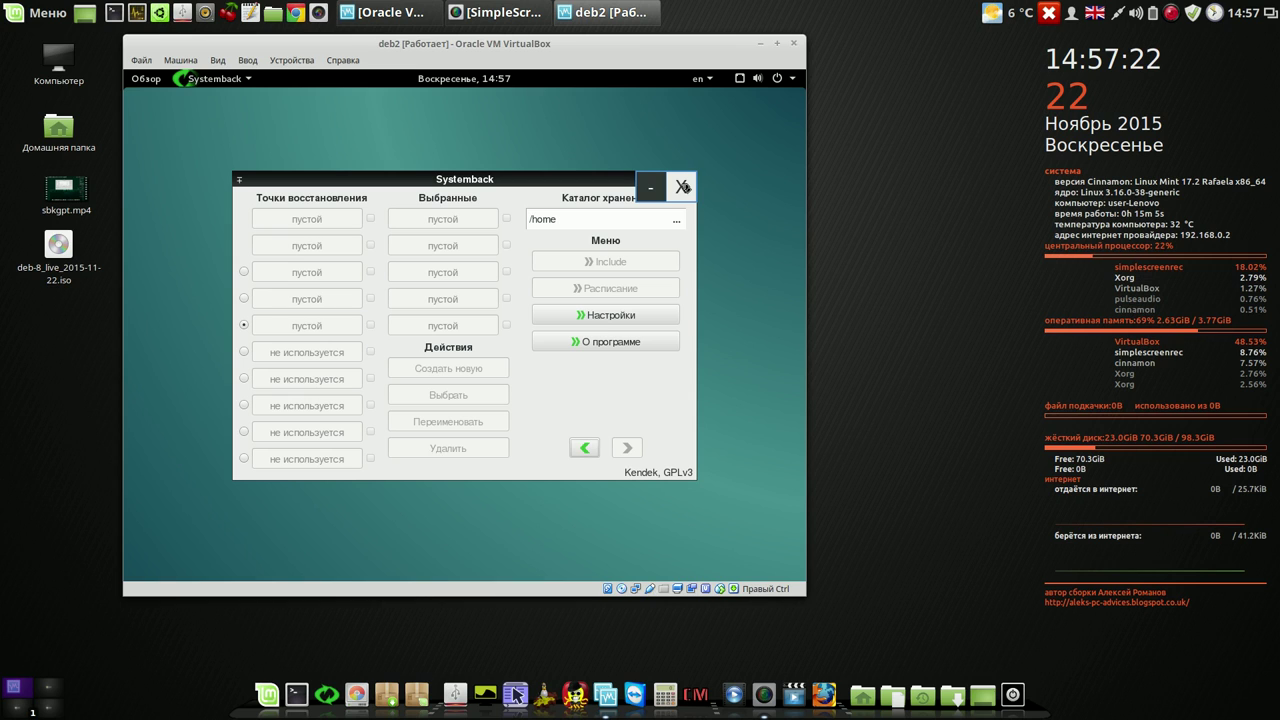
pyautogui.click(683, 187)
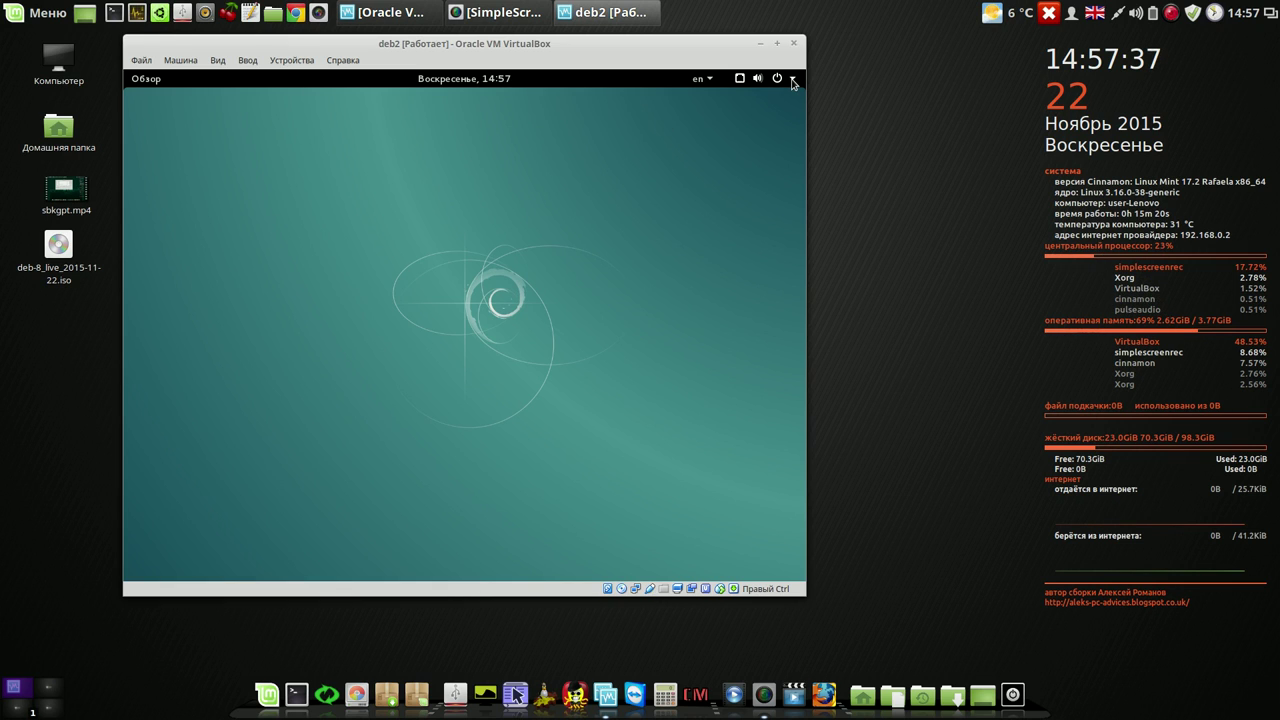
# - Restart the Debian guest via Перезапустить and boot the default Systemback menu entry immediately
pyautogui.click(792, 80)
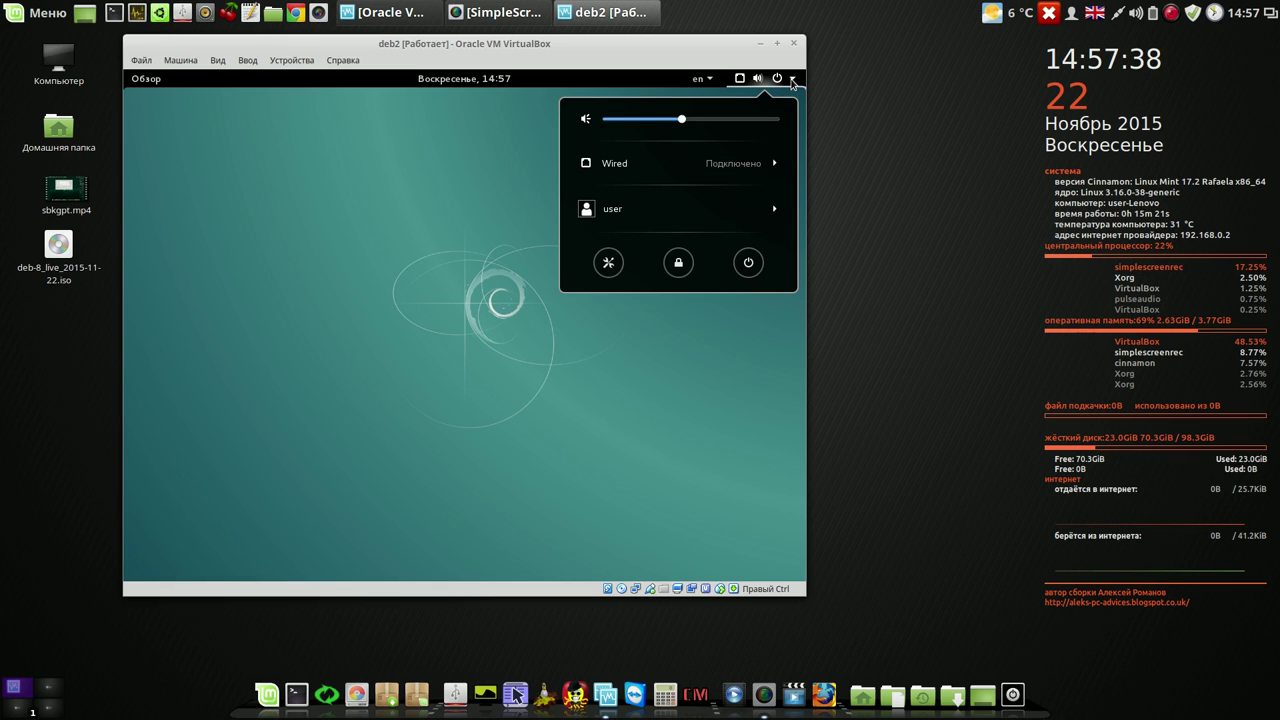
pyautogui.click(746, 264)
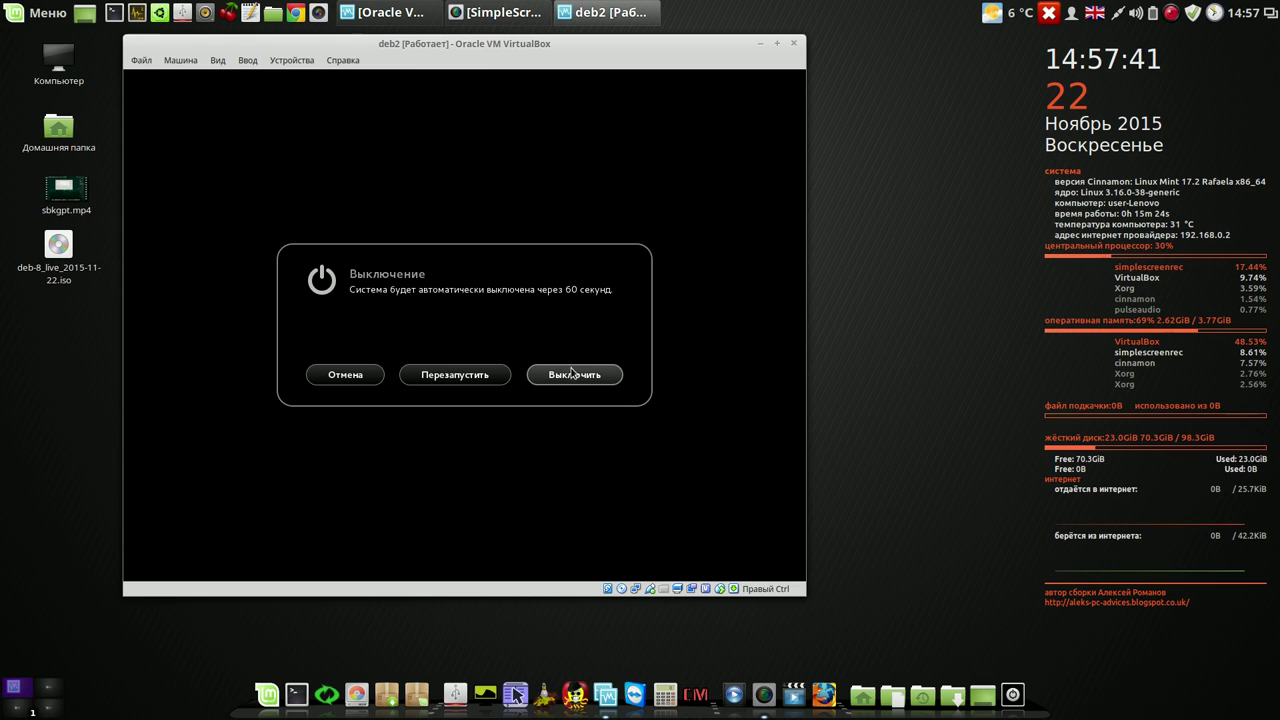
pyautogui.click(471, 382)
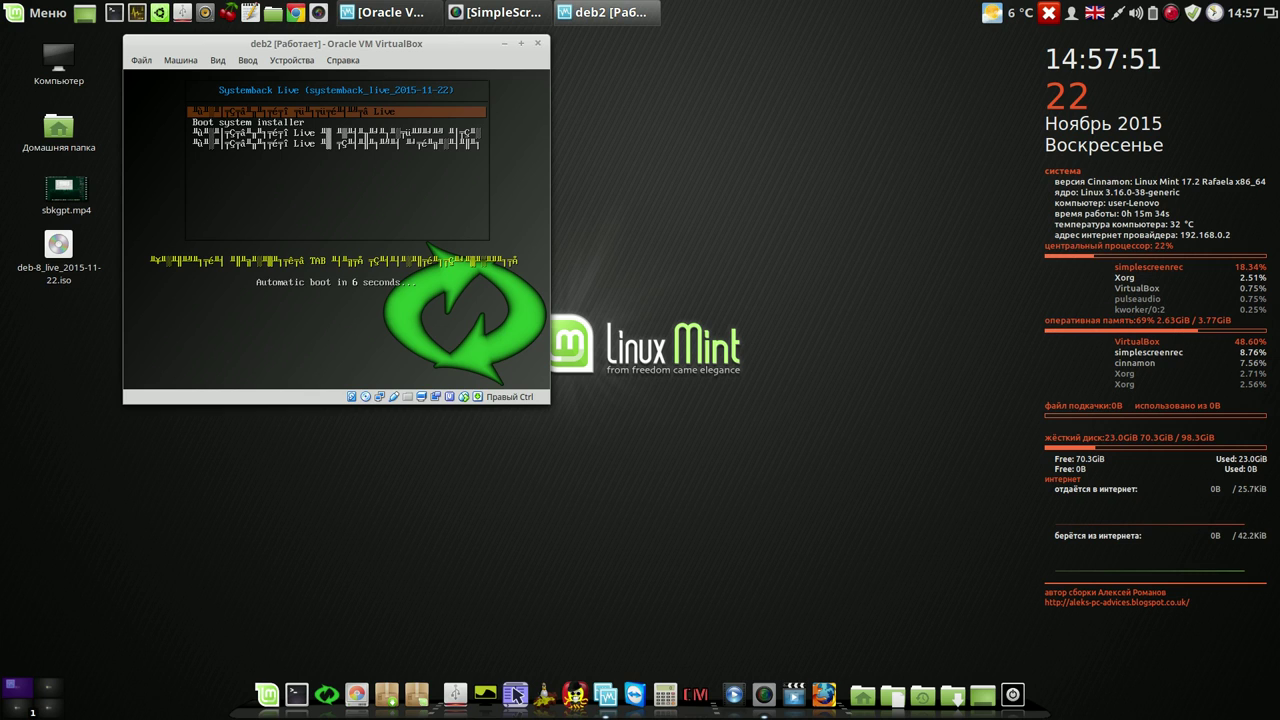
pyautogui.press('Return')
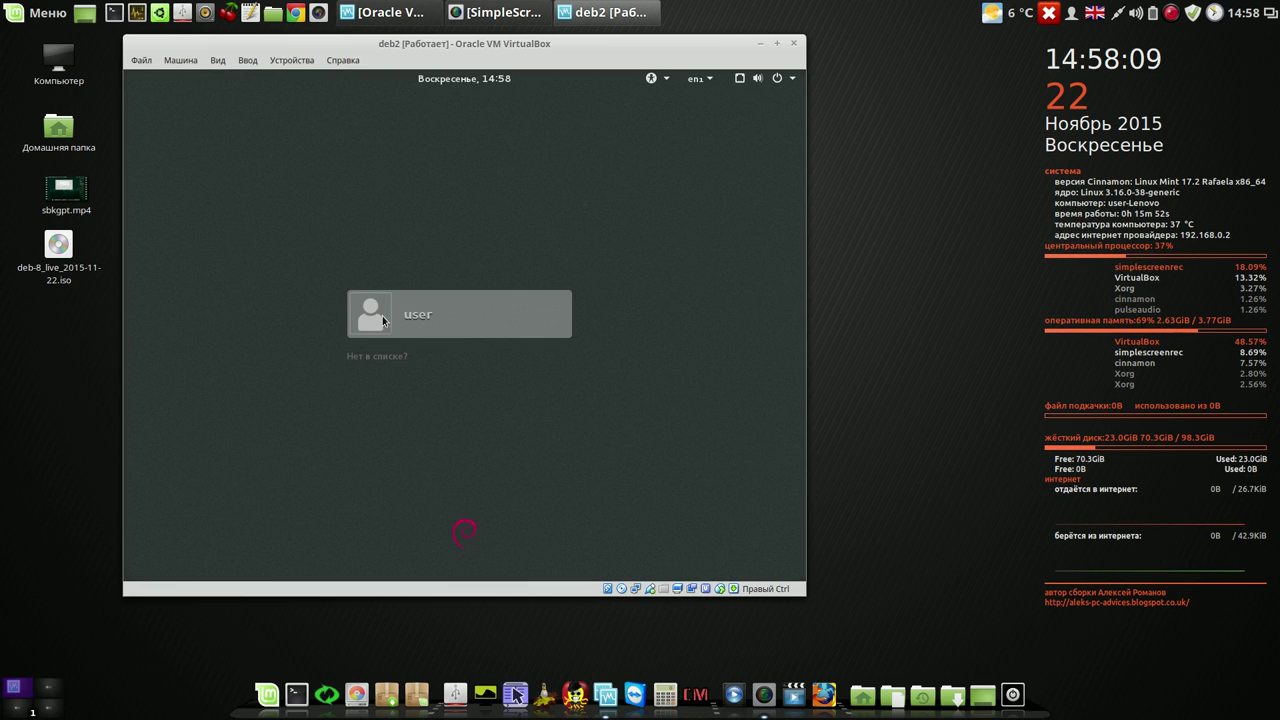
# - Select the user account, choose the Cinnamon session, enter the user's password and sign in
pyautogui.click(382, 315)
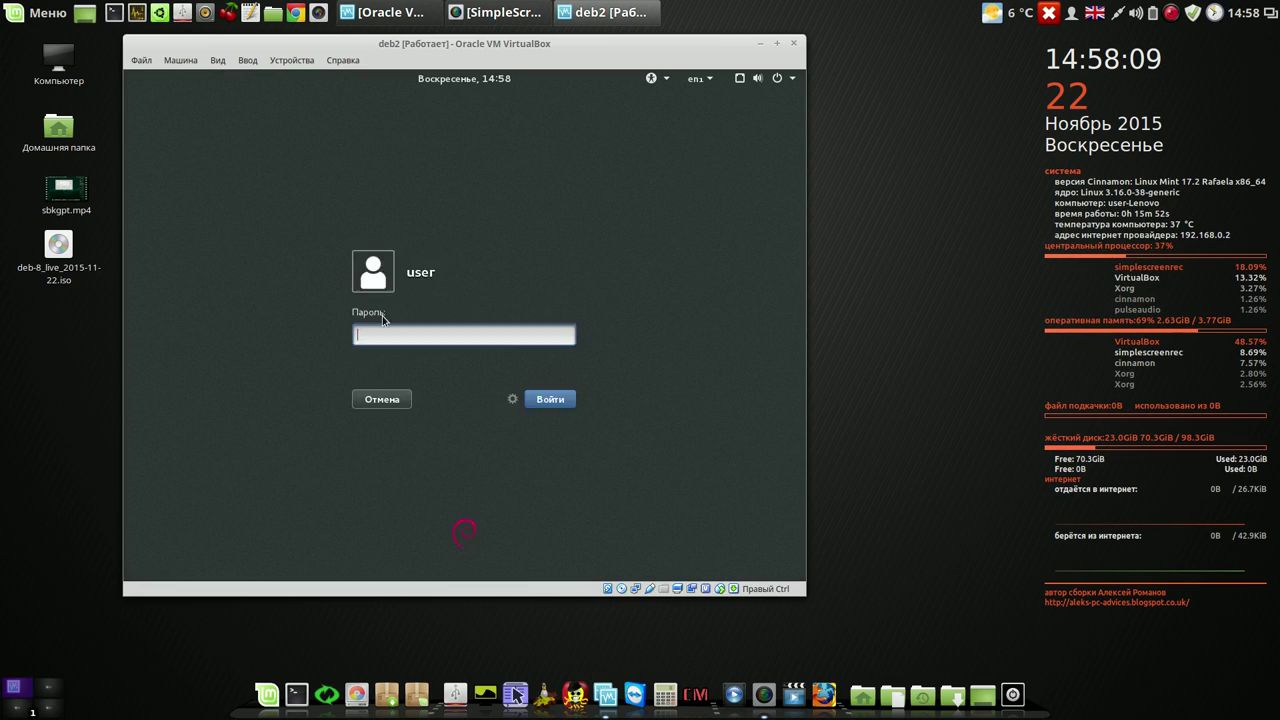
pyautogui.click(512, 399)
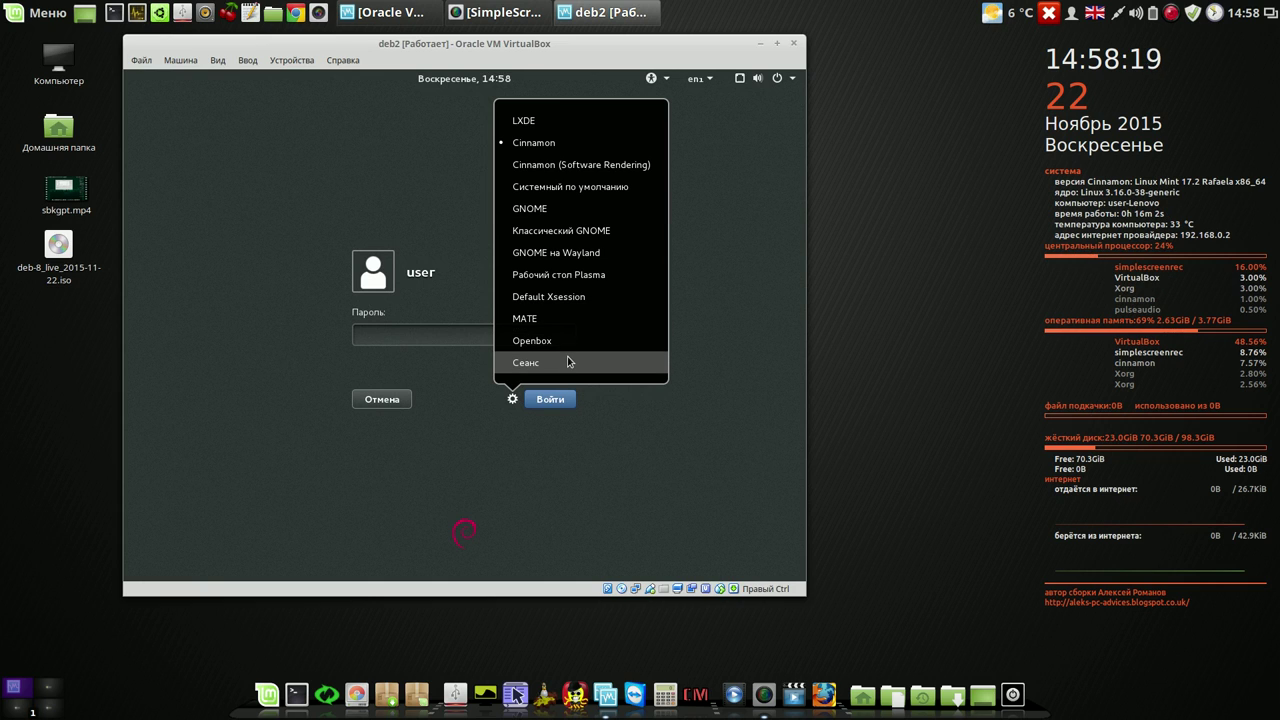
pyautogui.click(554, 144)
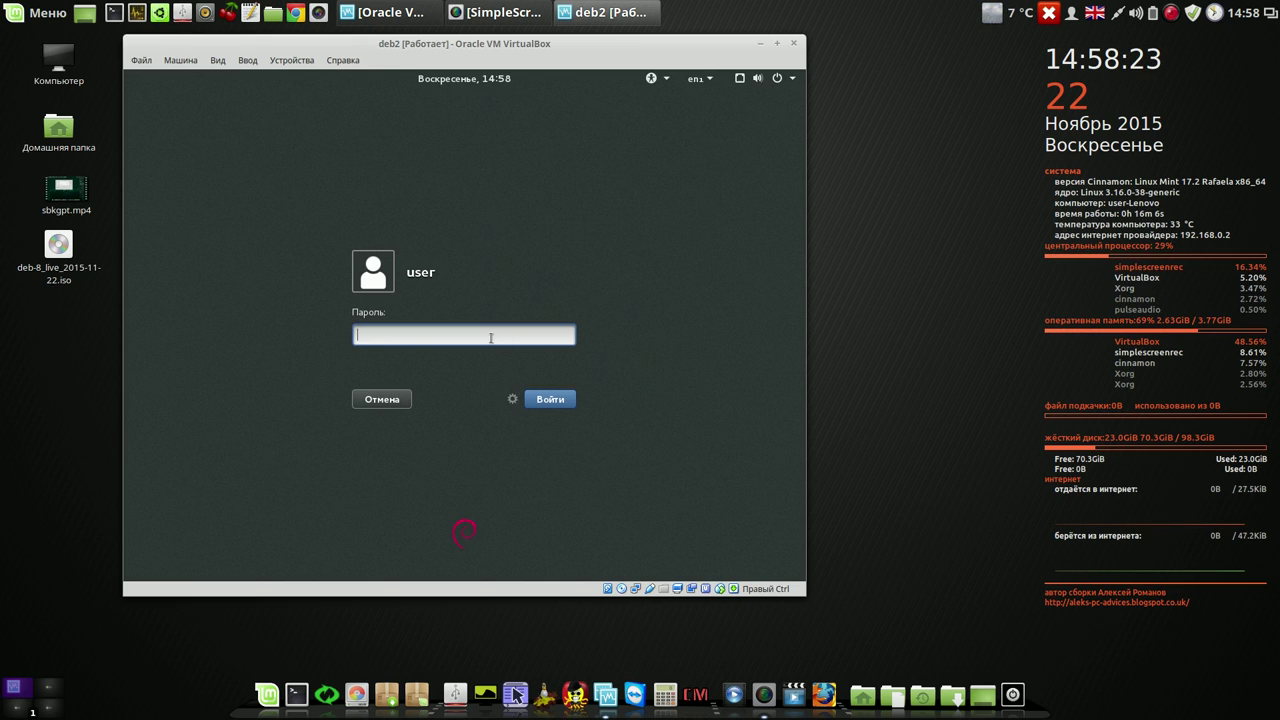
pyautogui.write('1234')
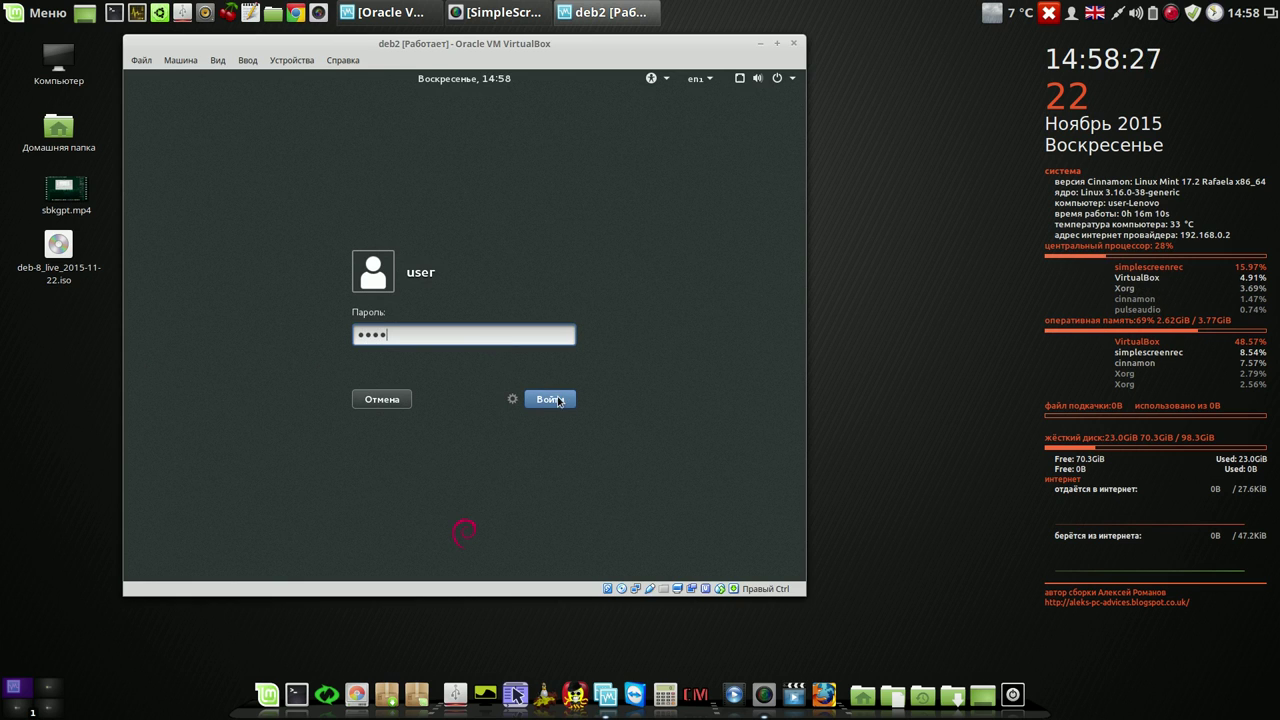
pyautogui.click(558, 402)
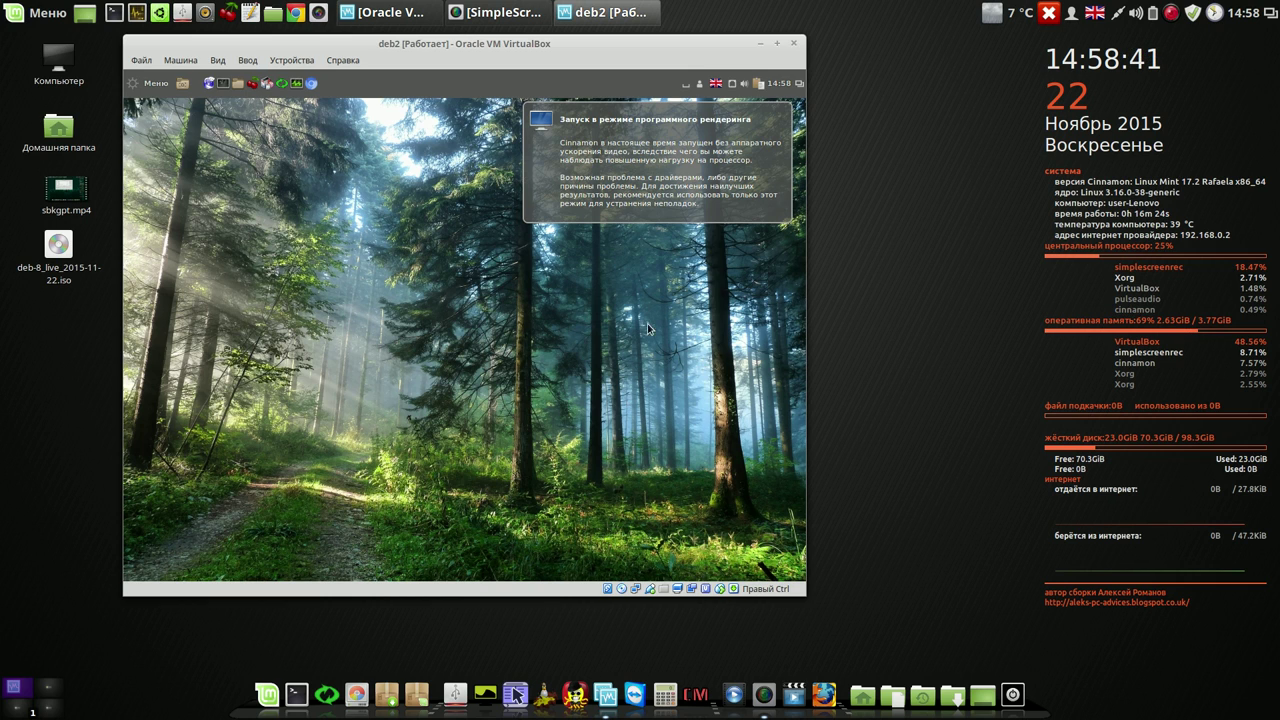
# - Dismiss the software-rendering notice, then nudge and enlarge the VirtualBox window by its corner
pyautogui.click(707, 143)
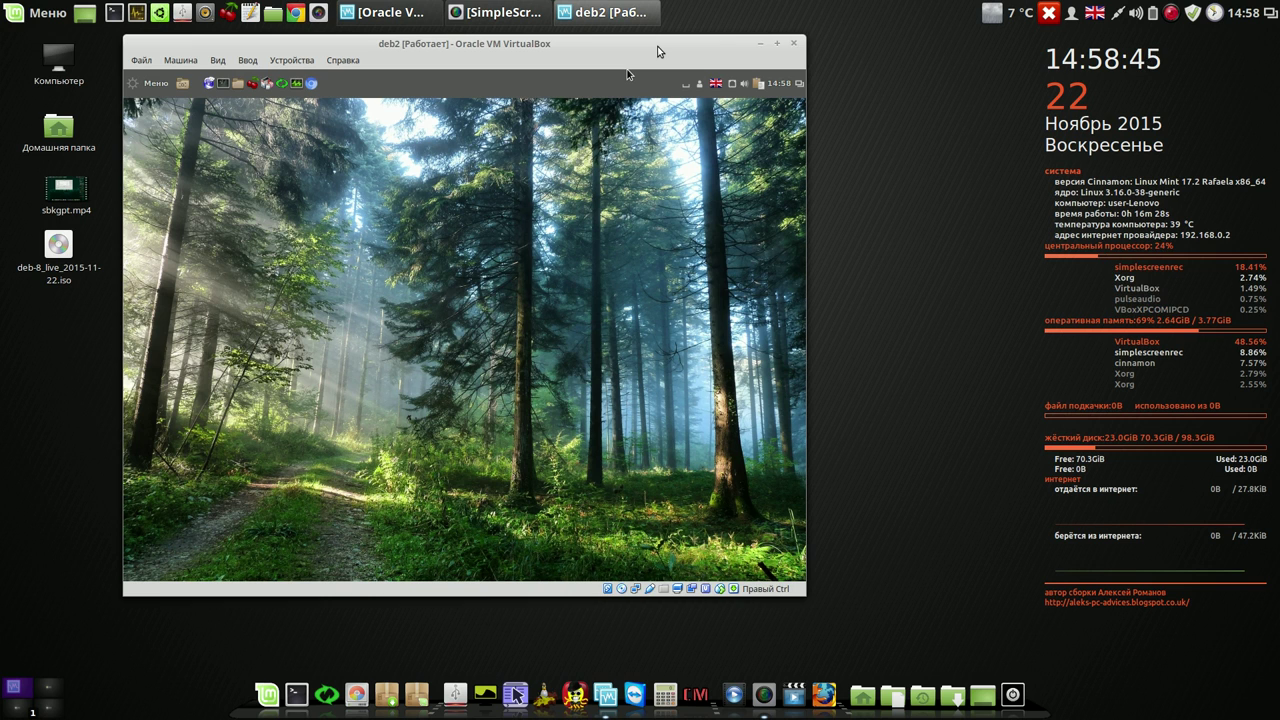
pyautogui.moveTo(658, 51); pyautogui.dragTo(643, 52)
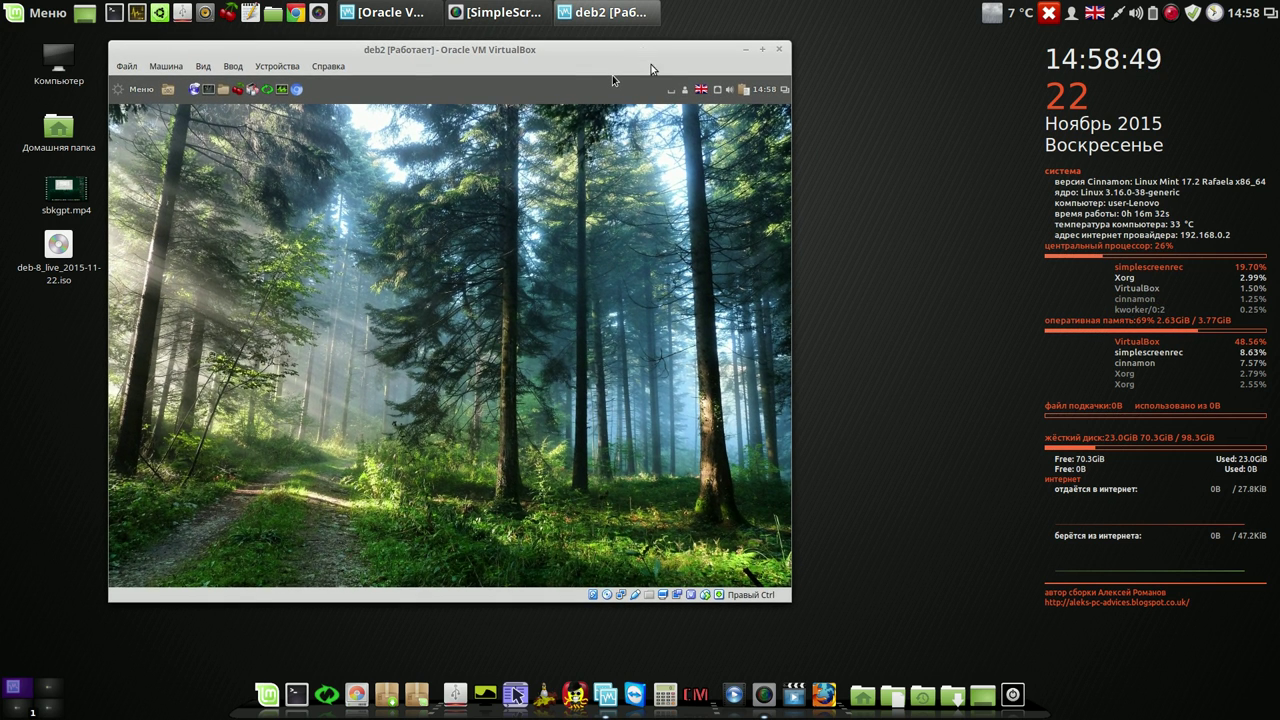
pyautogui.moveTo(791, 602)
pyautogui.mouseDown()
pyautogui.moveTo(830, 602)
pyautogui.moveTo(816, 601)
pyautogui.mouseUp()
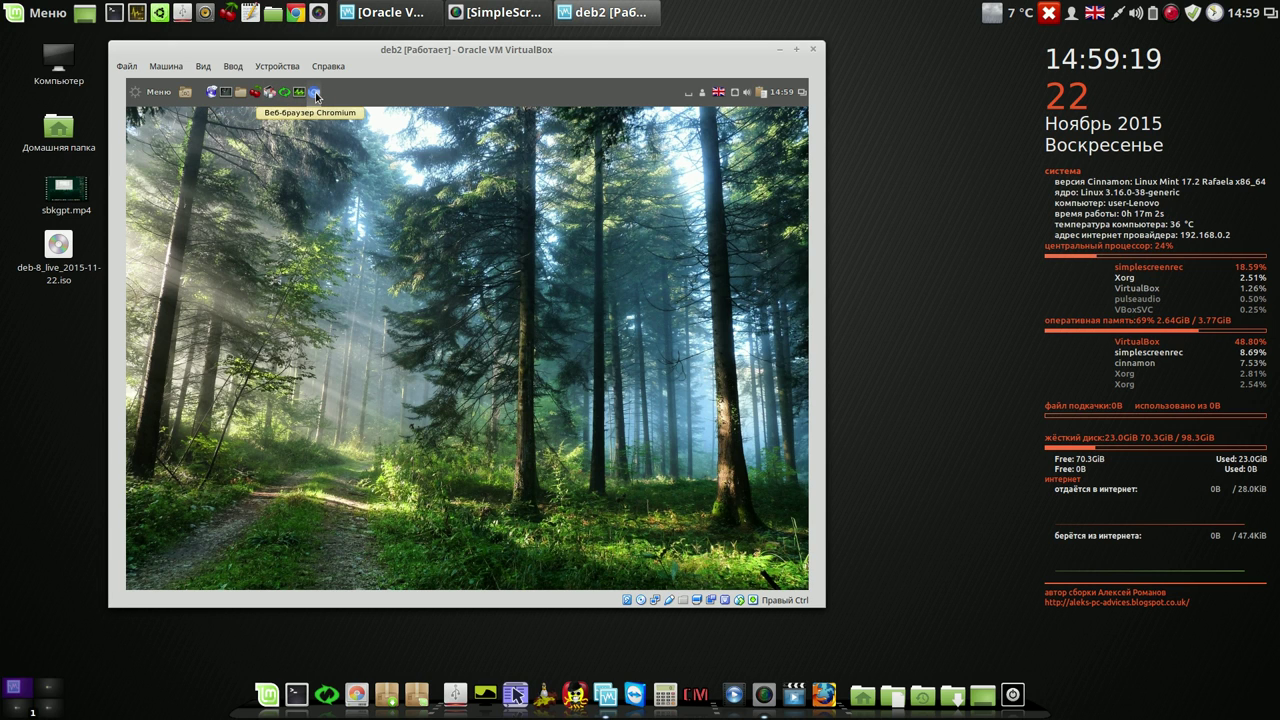
# - Launch Chromium in the guest, stop its default-browser prompt, and close it
pyautogui.click(316, 93)
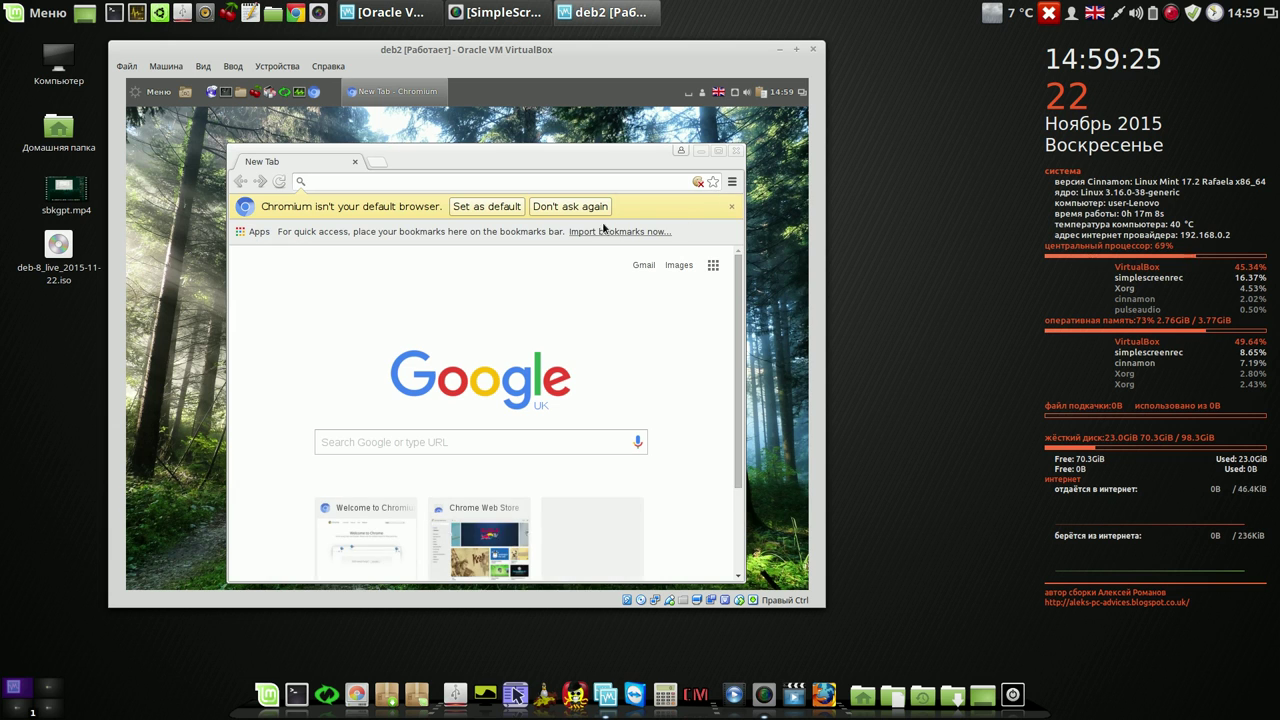
pyautogui.click(578, 206)
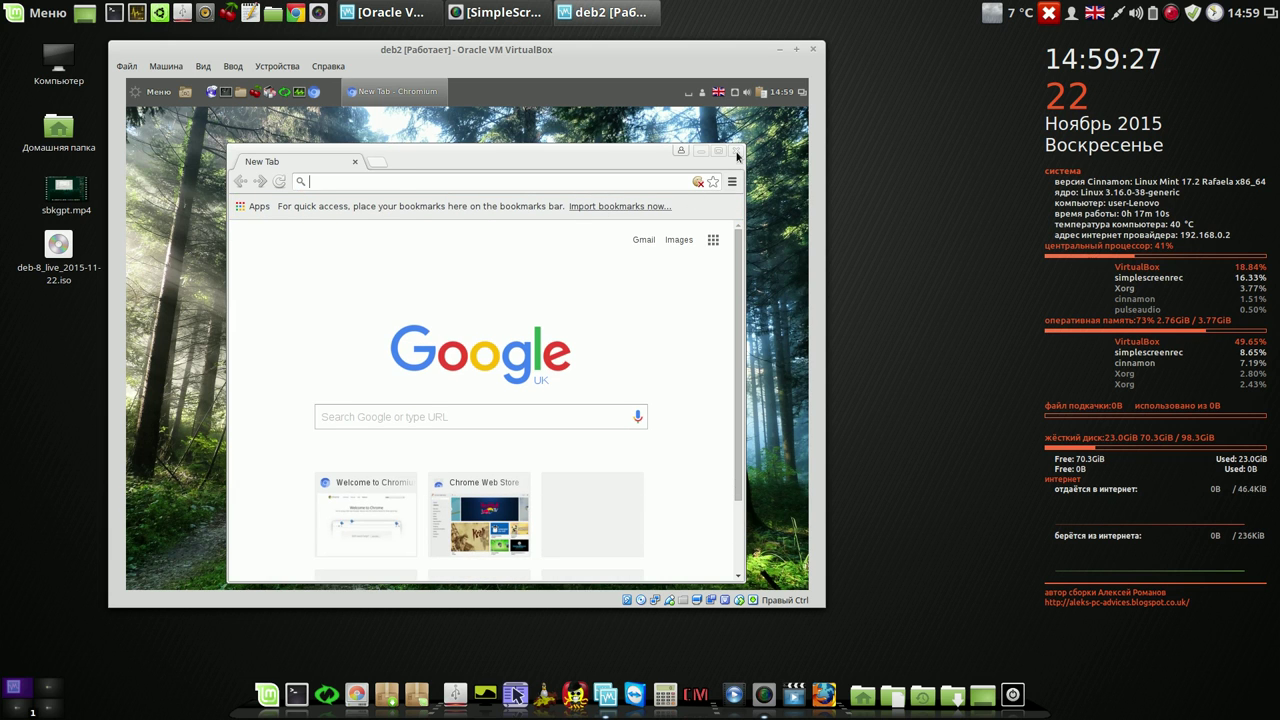
pyautogui.click(736, 151)
# - Show the Интернет applications in the Cinnamon Меню
pyautogui.click(145, 95)
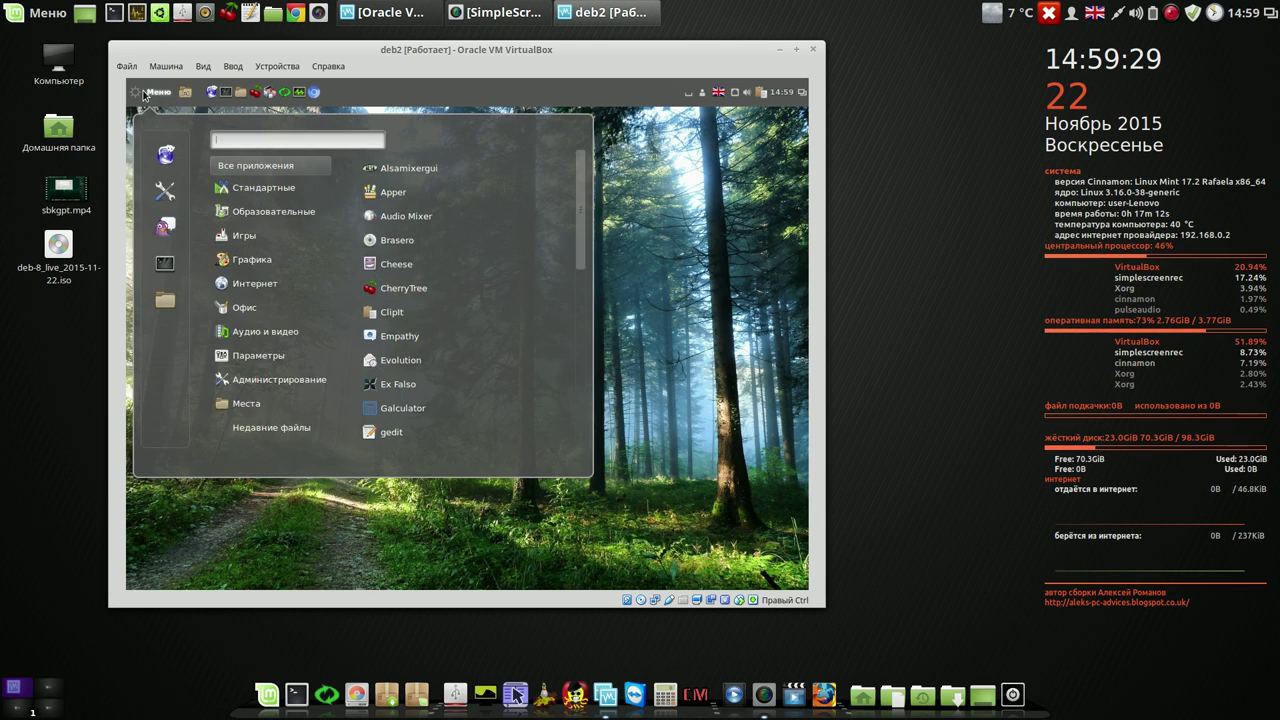
pyautogui.moveTo(257, 287)
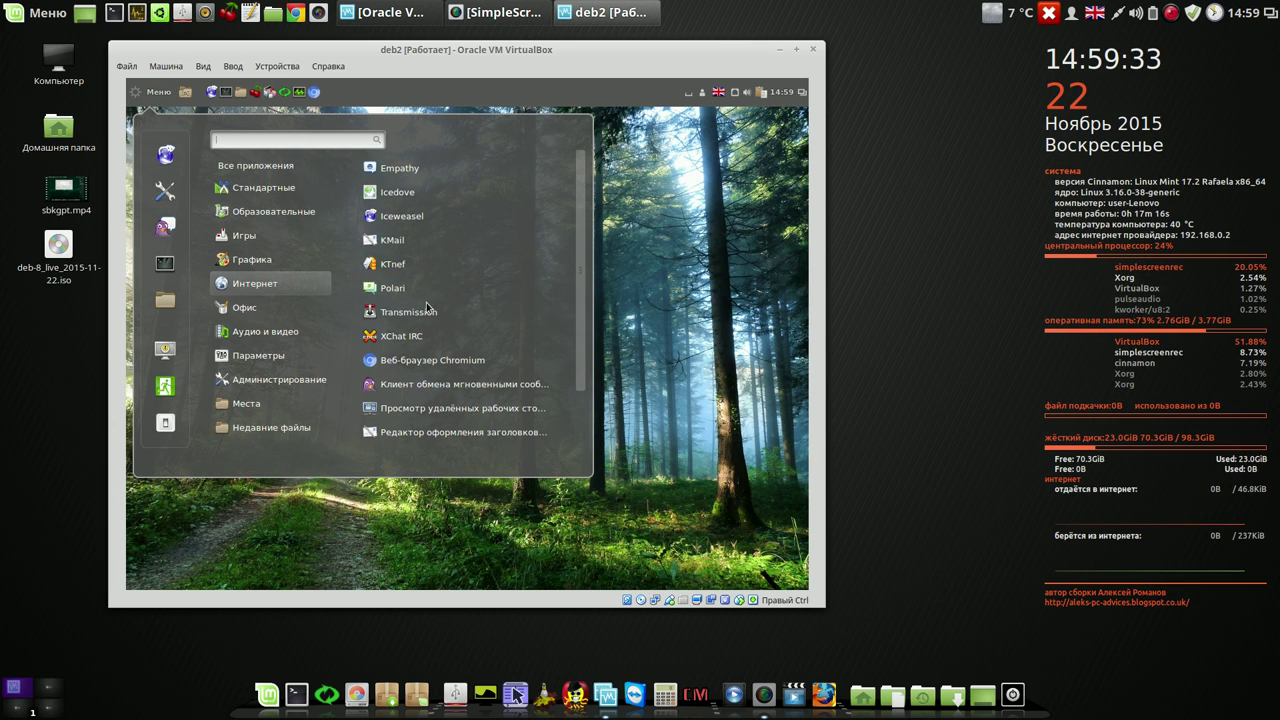
pyautogui.scroll(-3, 581, 288)
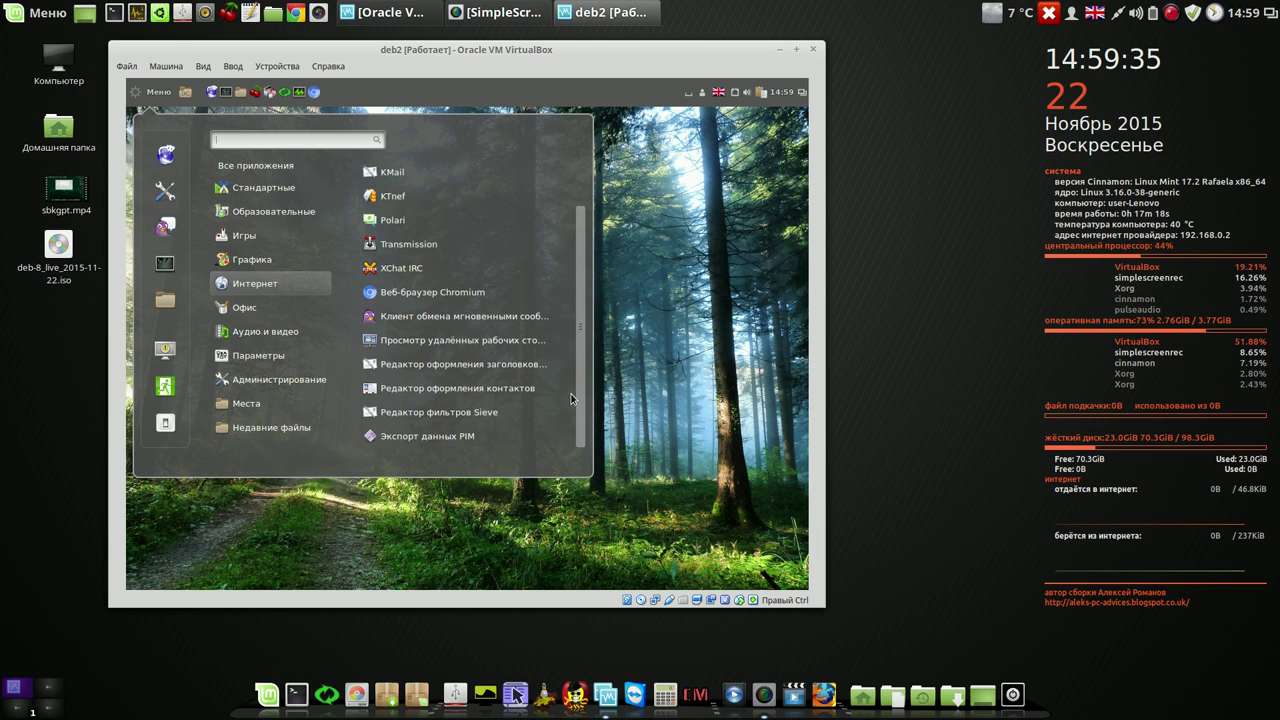
pyautogui.scroll(3, 572, 369)
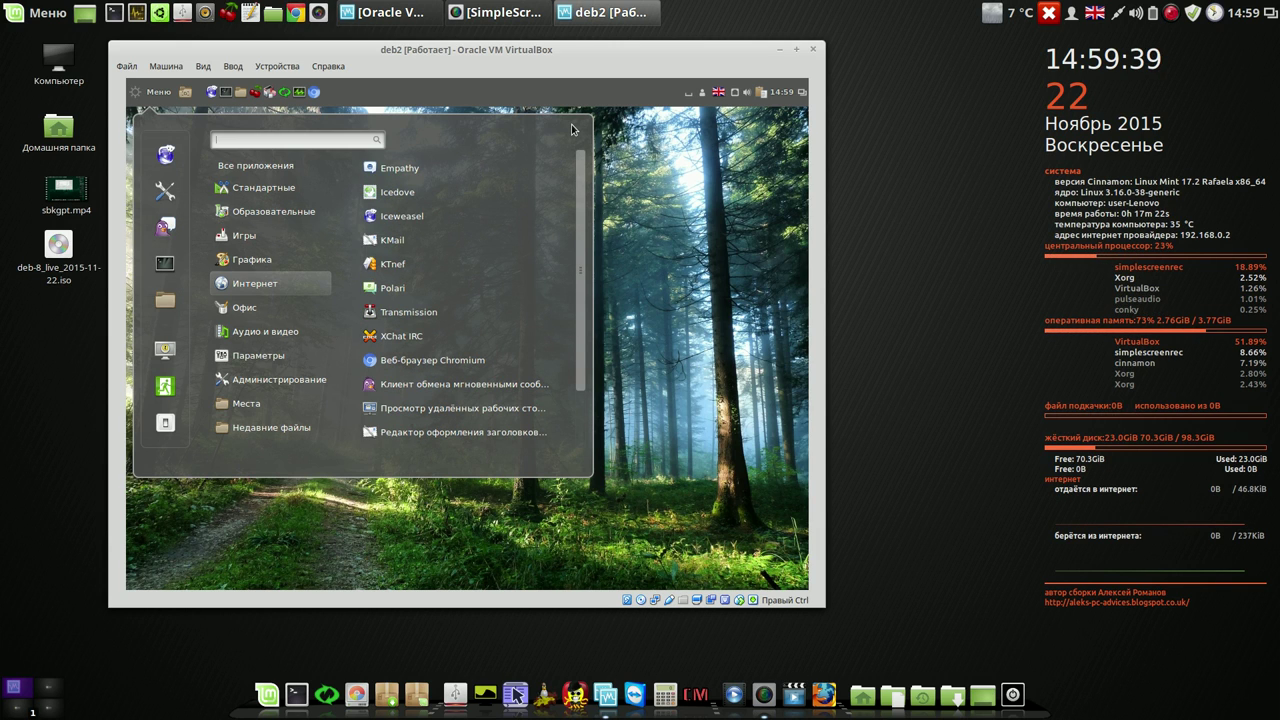
# - Check Systemback's Копирование системы partition layout for /dev/sda, then close the dialog
pyautogui.click(669, 202)
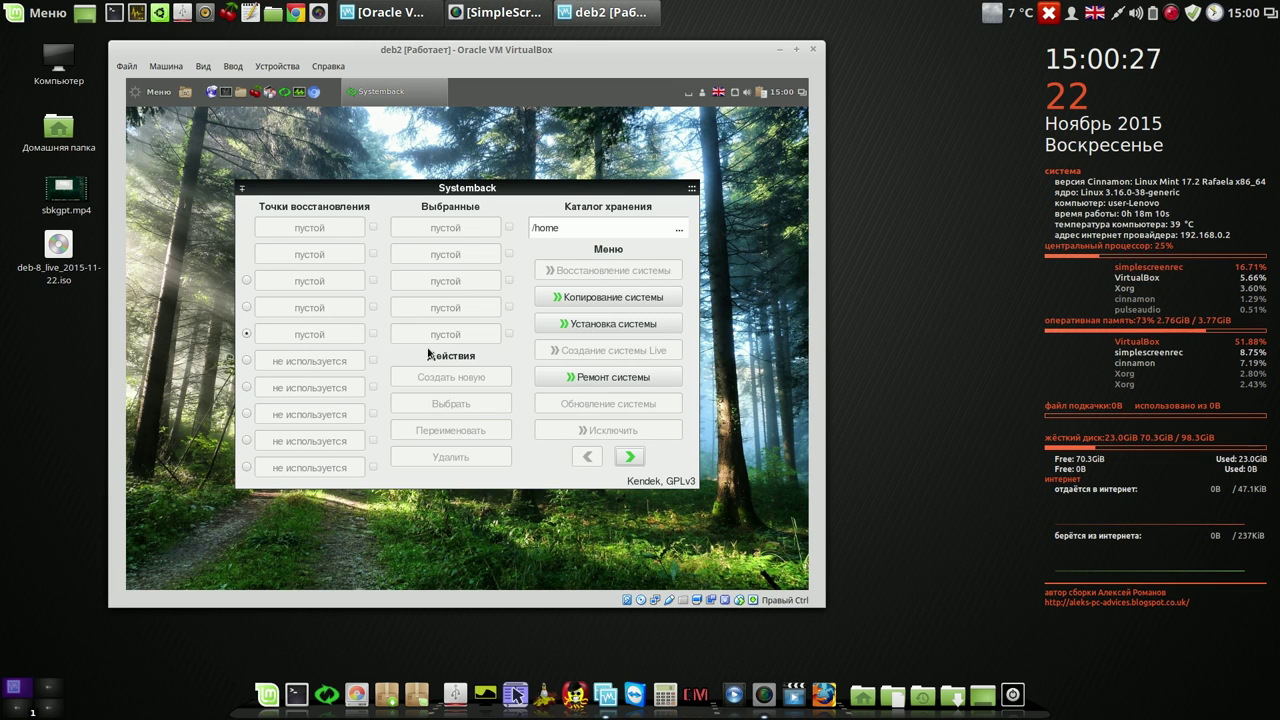
pyautogui.click(606, 300)
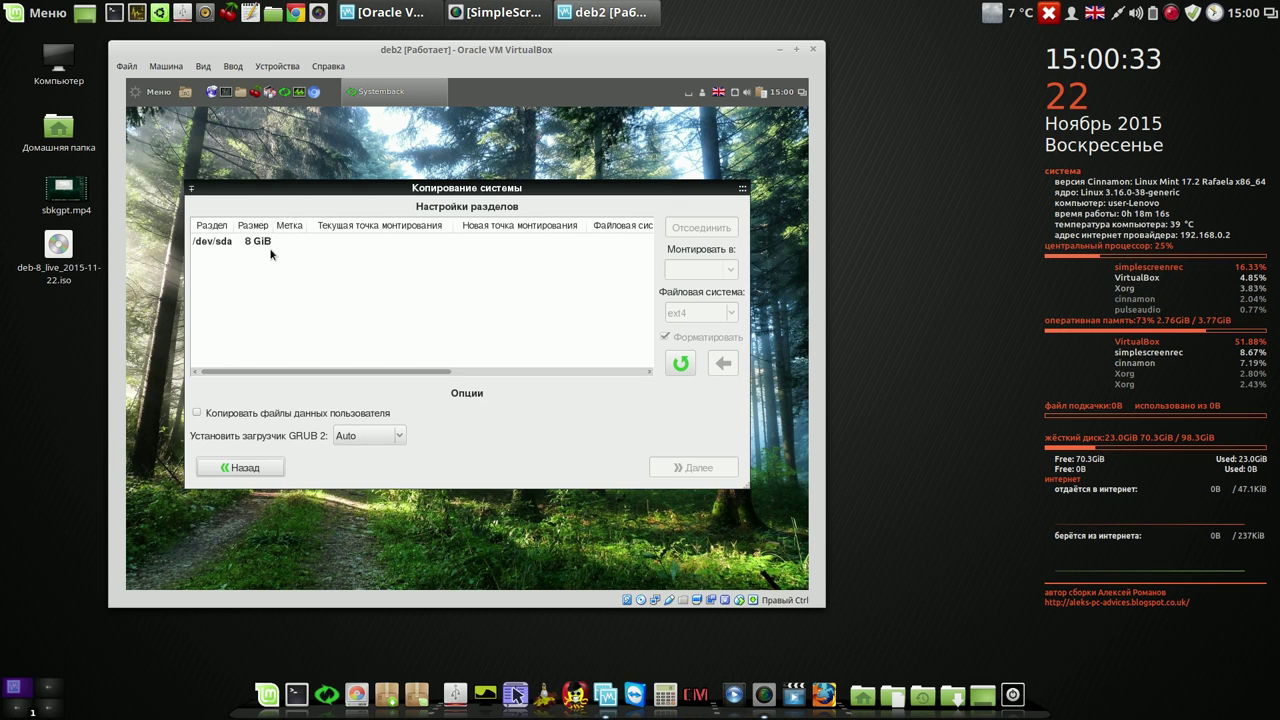
pyautogui.click(738, 194)
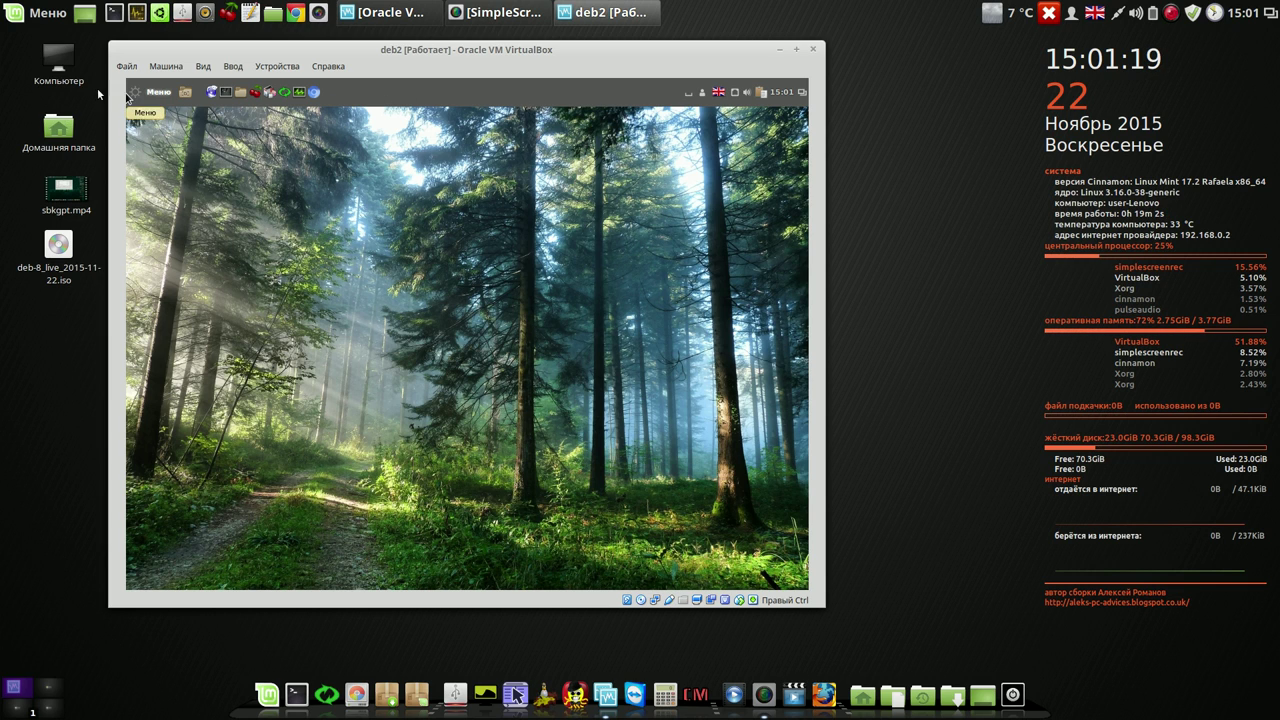
# - Log out of the current Cinnamon session from the application menu
pyautogui.click(137, 95)
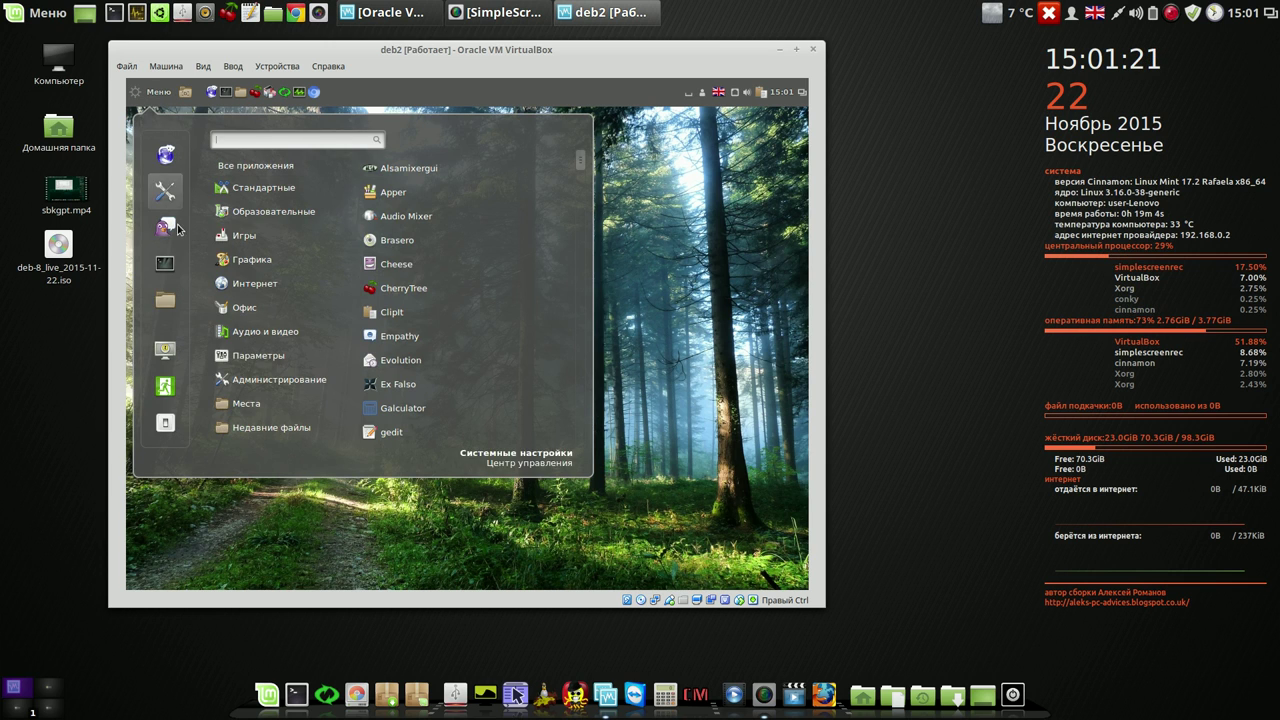
pyautogui.click(175, 397)
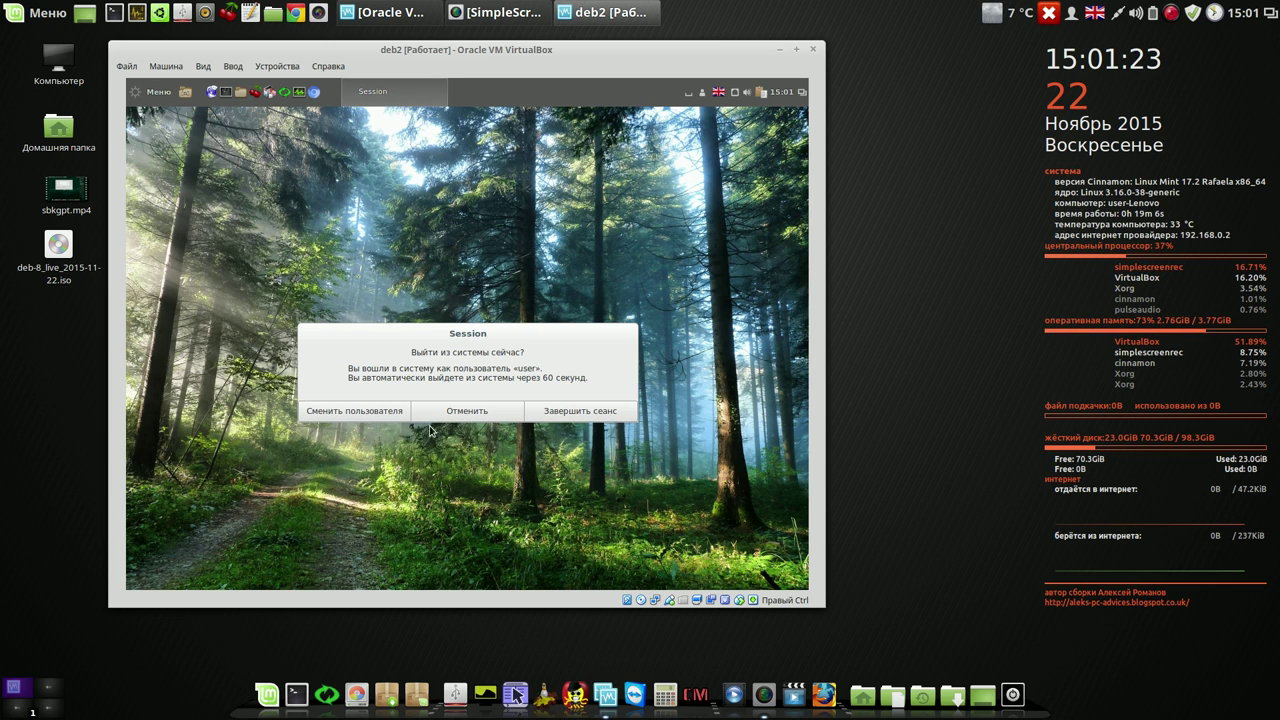
pyautogui.click(551, 411)
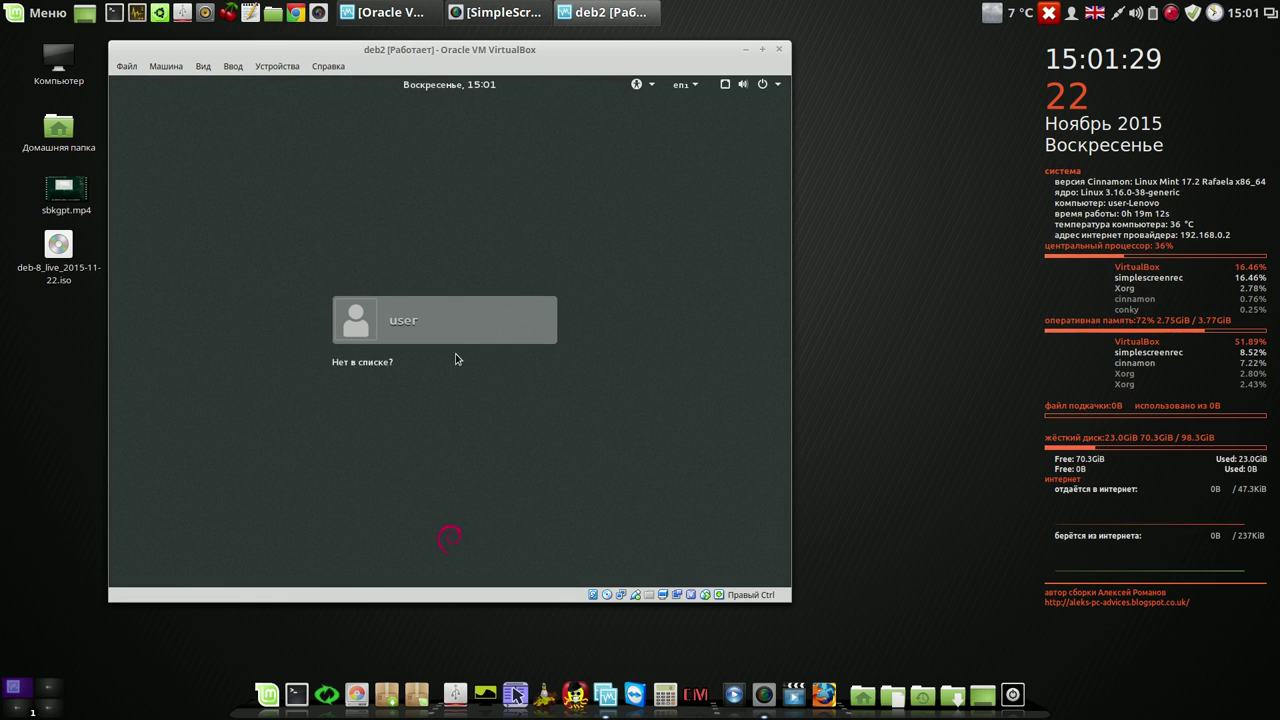
# - Select the user account, check the session list, enter the user's password and sign in
pyautogui.click(408, 321)
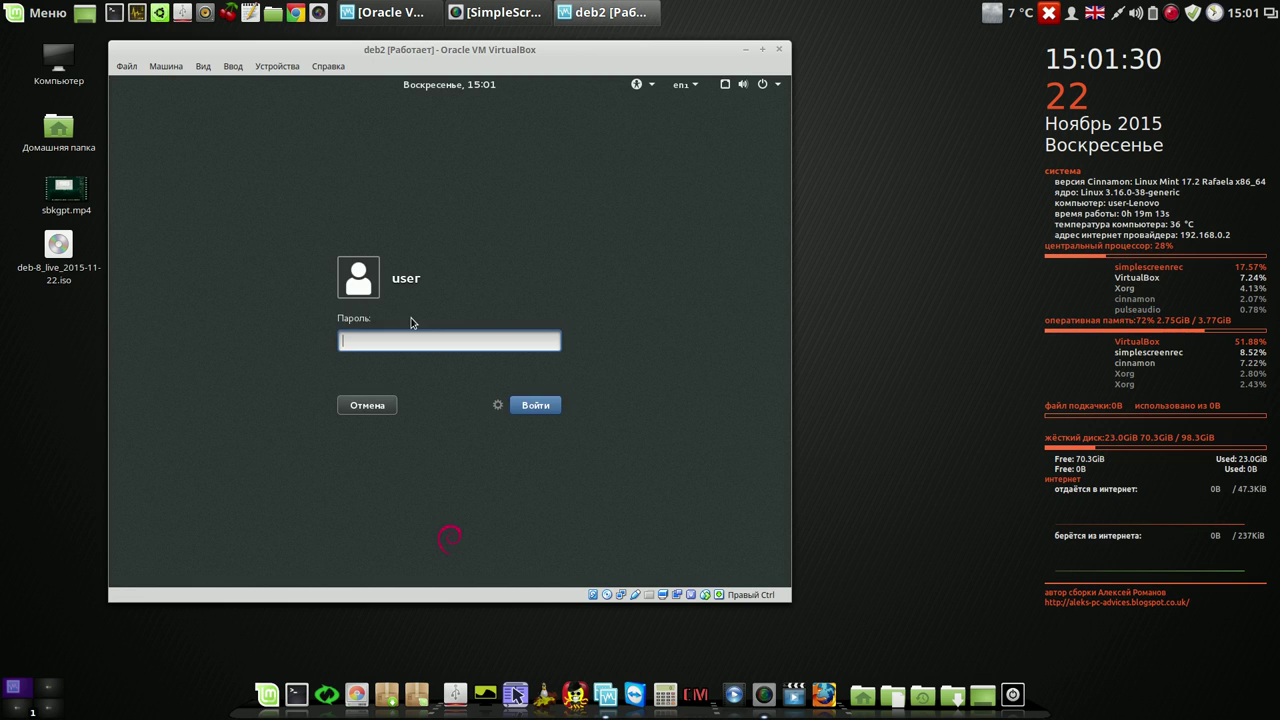
pyautogui.click(498, 405)
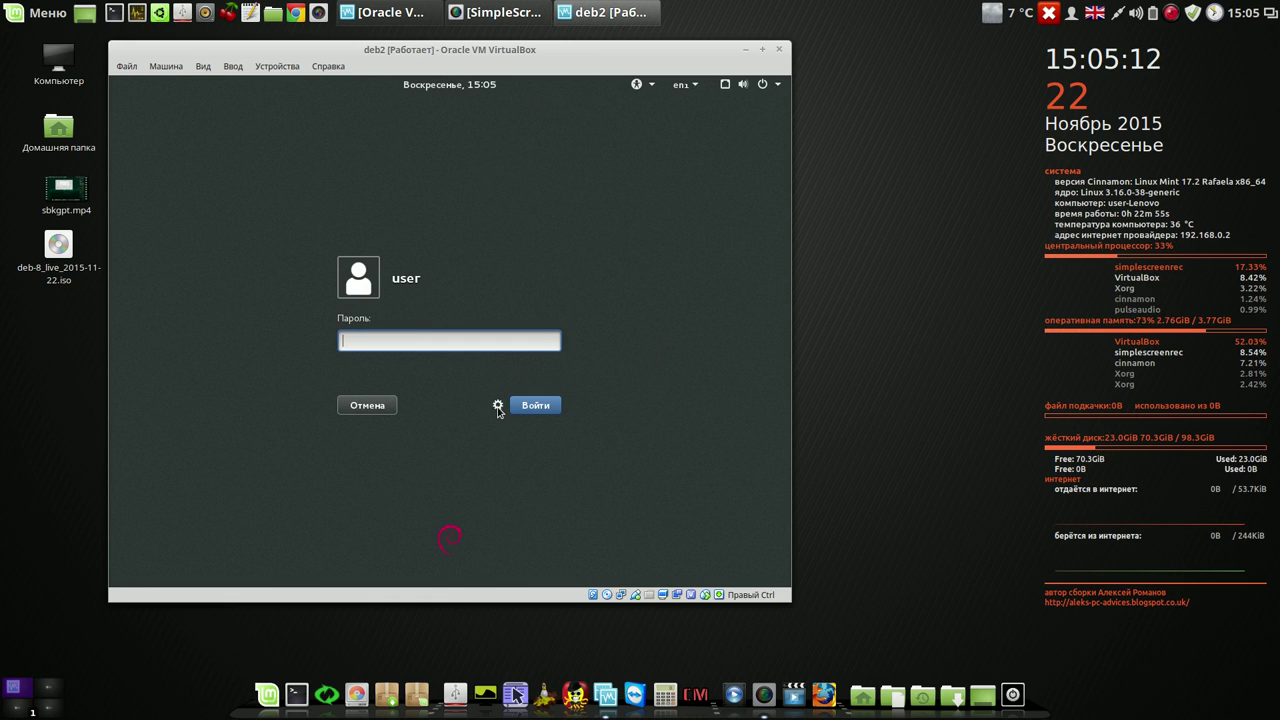
pyautogui.click(498, 406)
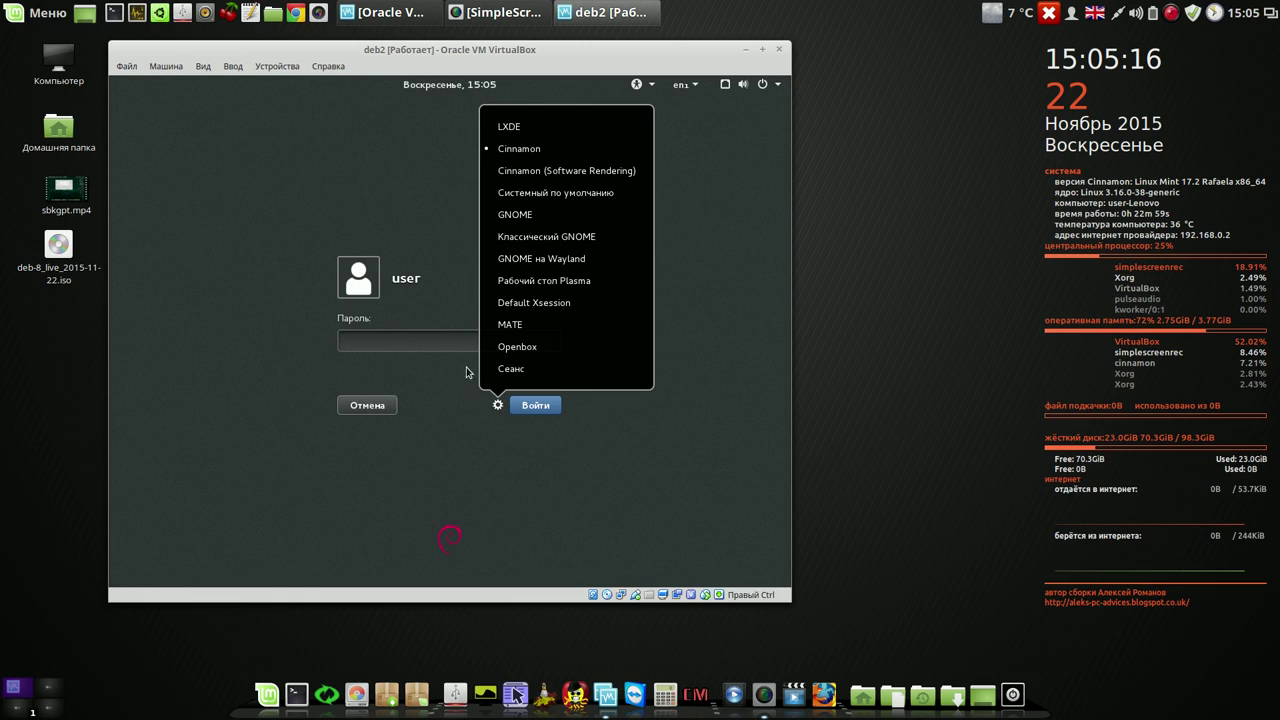
pyautogui.click(452, 343)
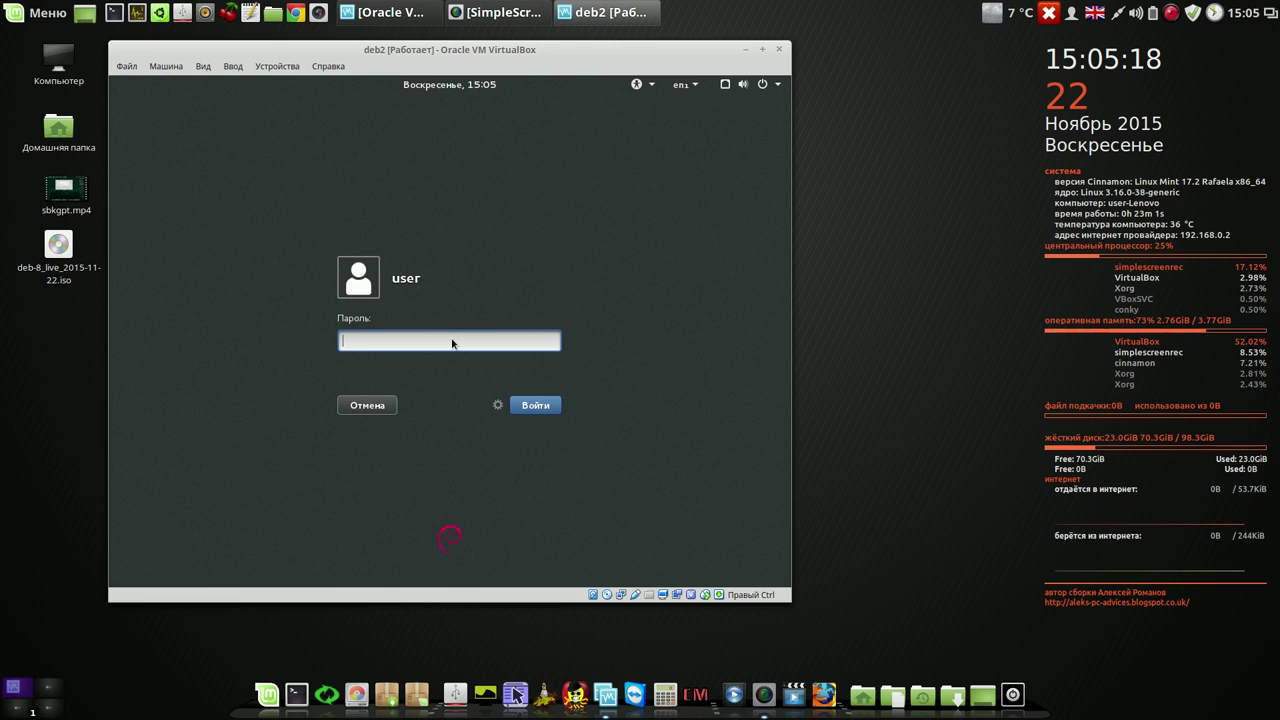
pyautogui.write('1234')
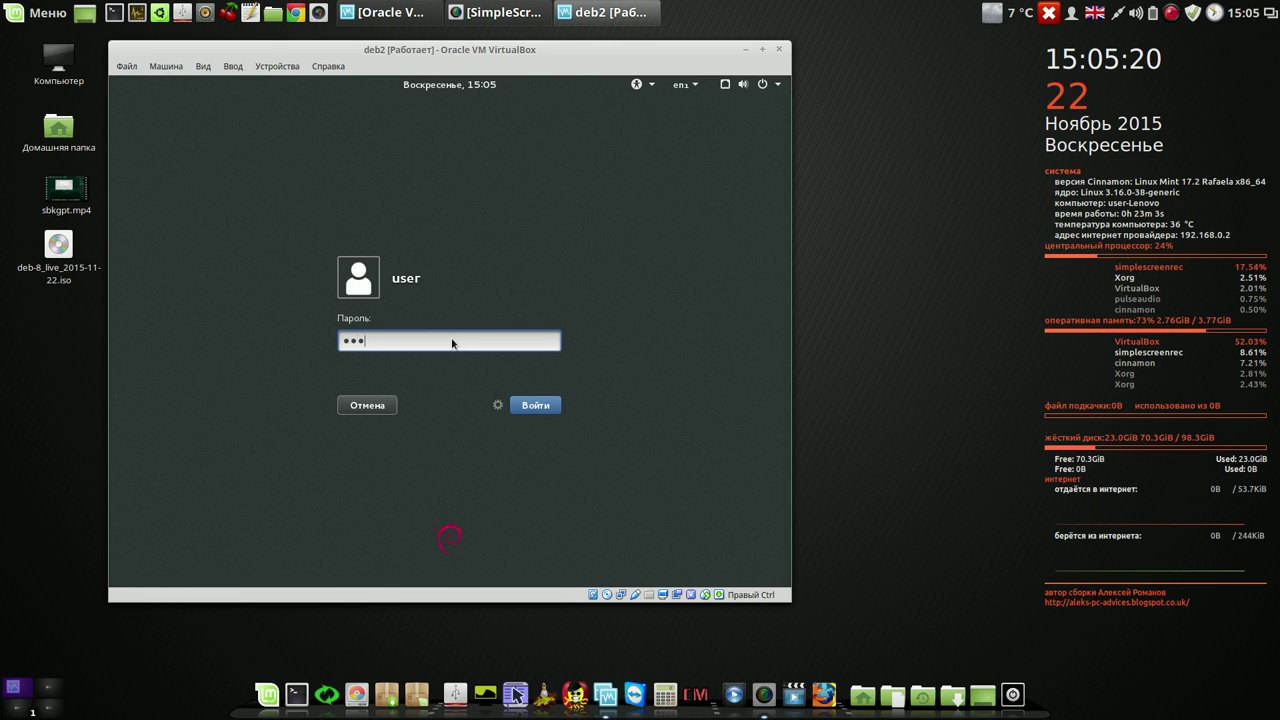
pyautogui.click(535, 407)
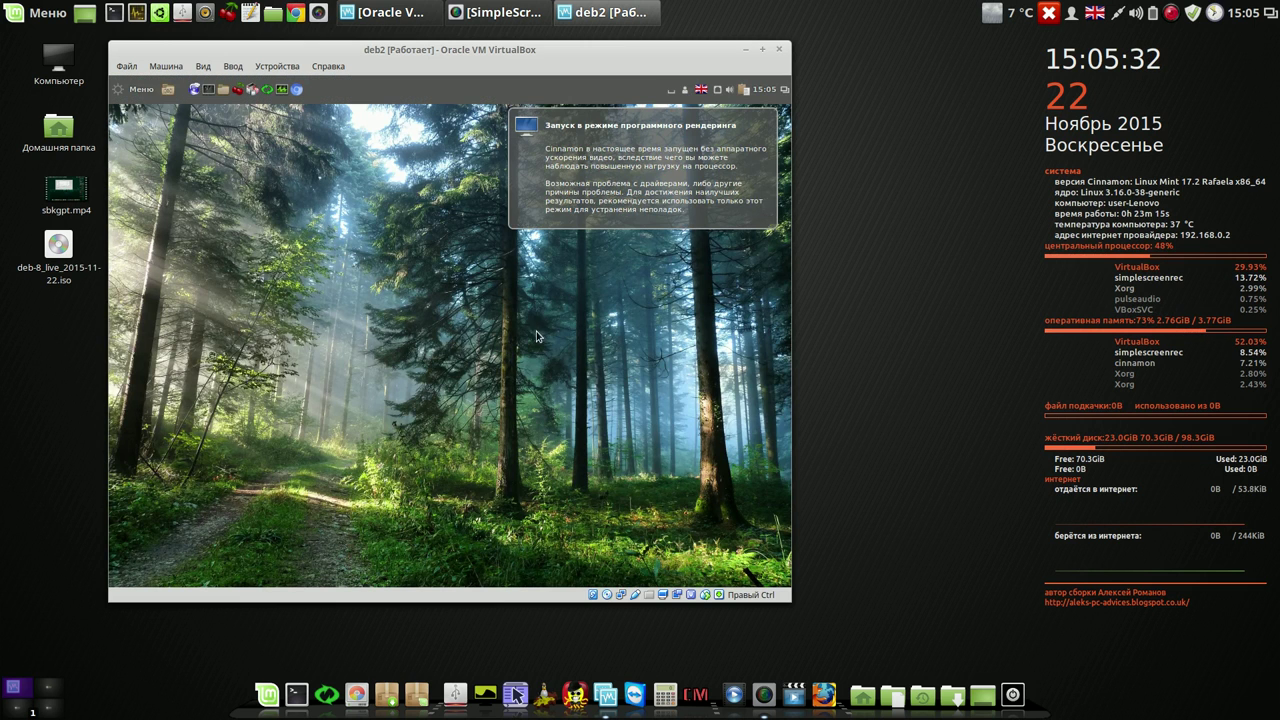
# - Dismiss the rendering notice and start Synaptic, authenticating with the root password
pyautogui.click(646, 180)
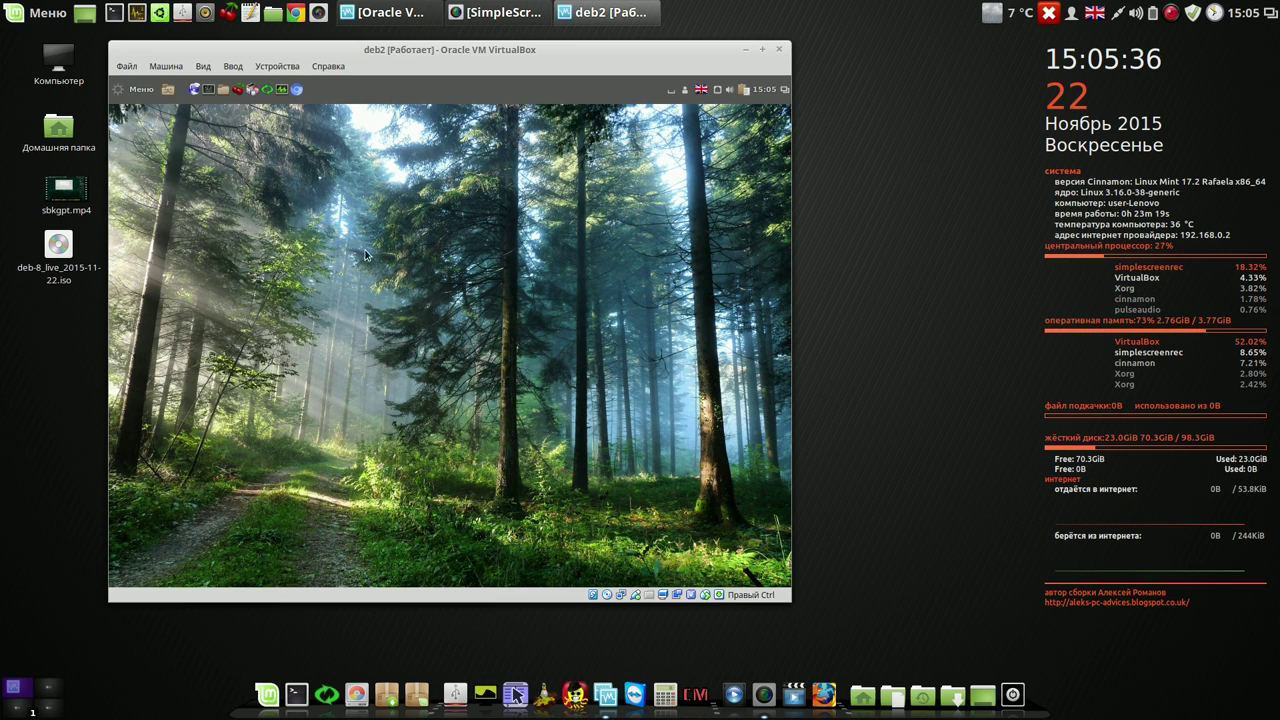
pyautogui.click(252, 90)
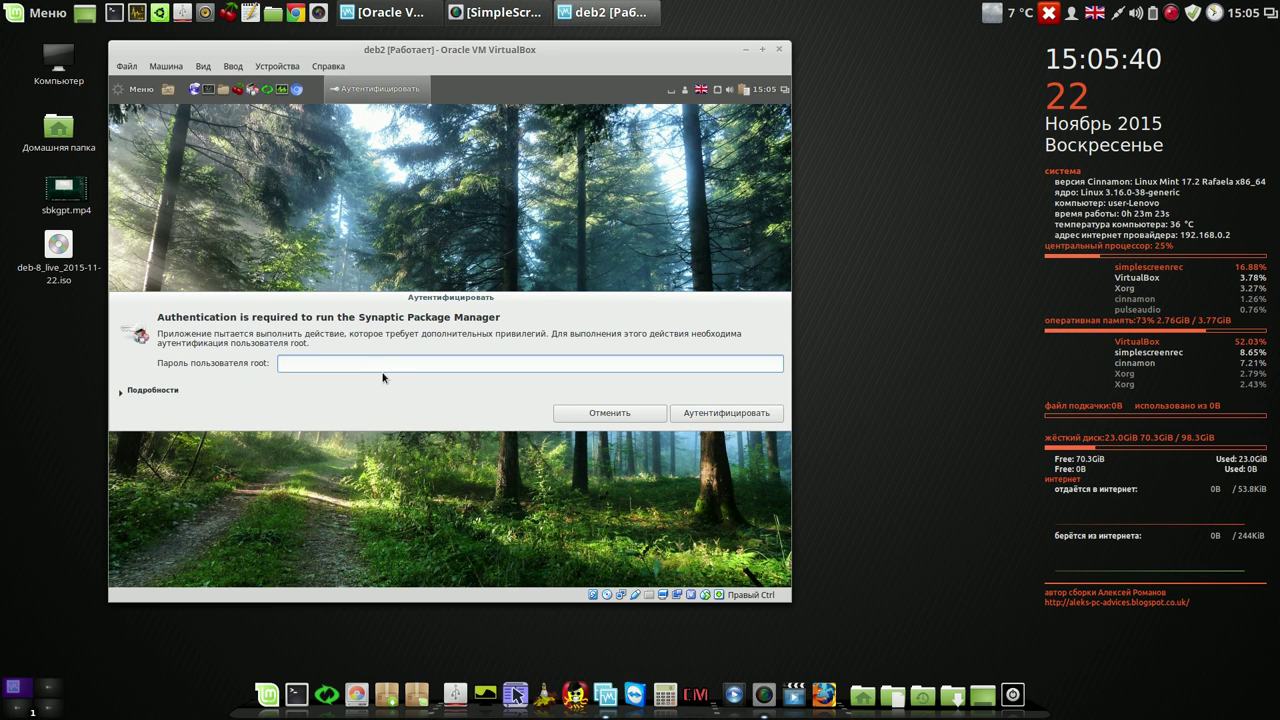
pyautogui.write('****')
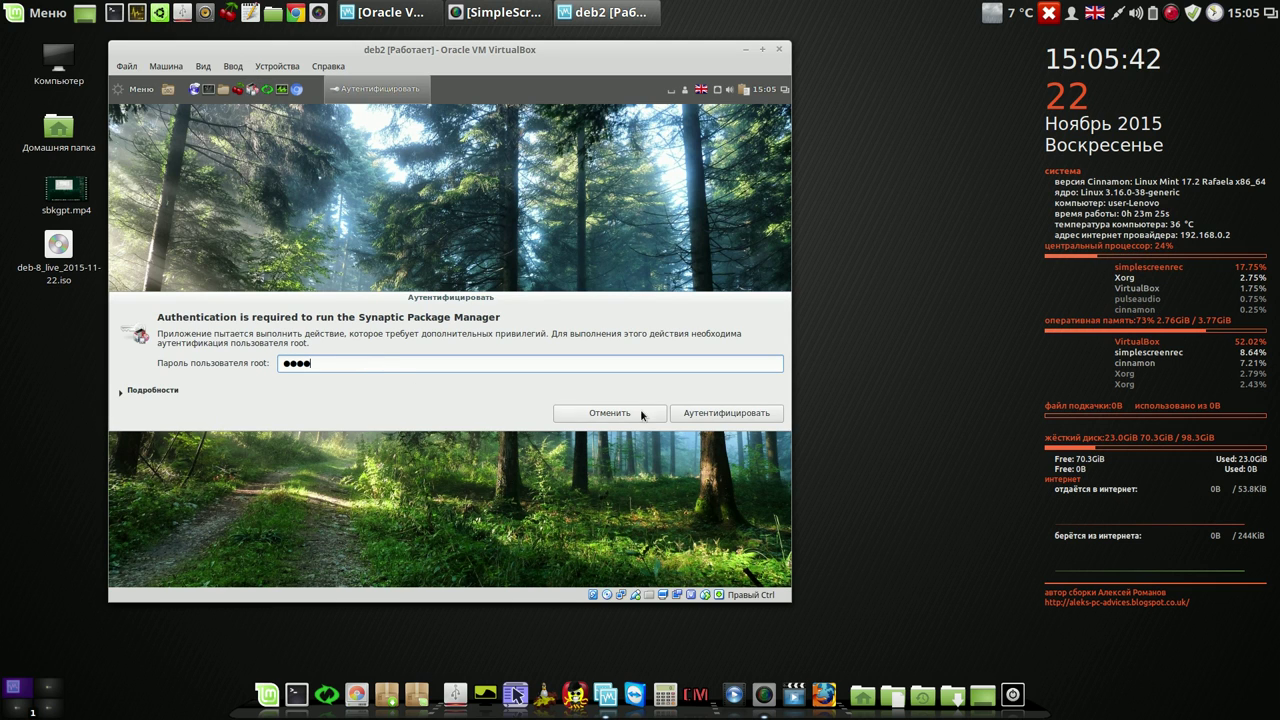
pyautogui.click(710, 413)
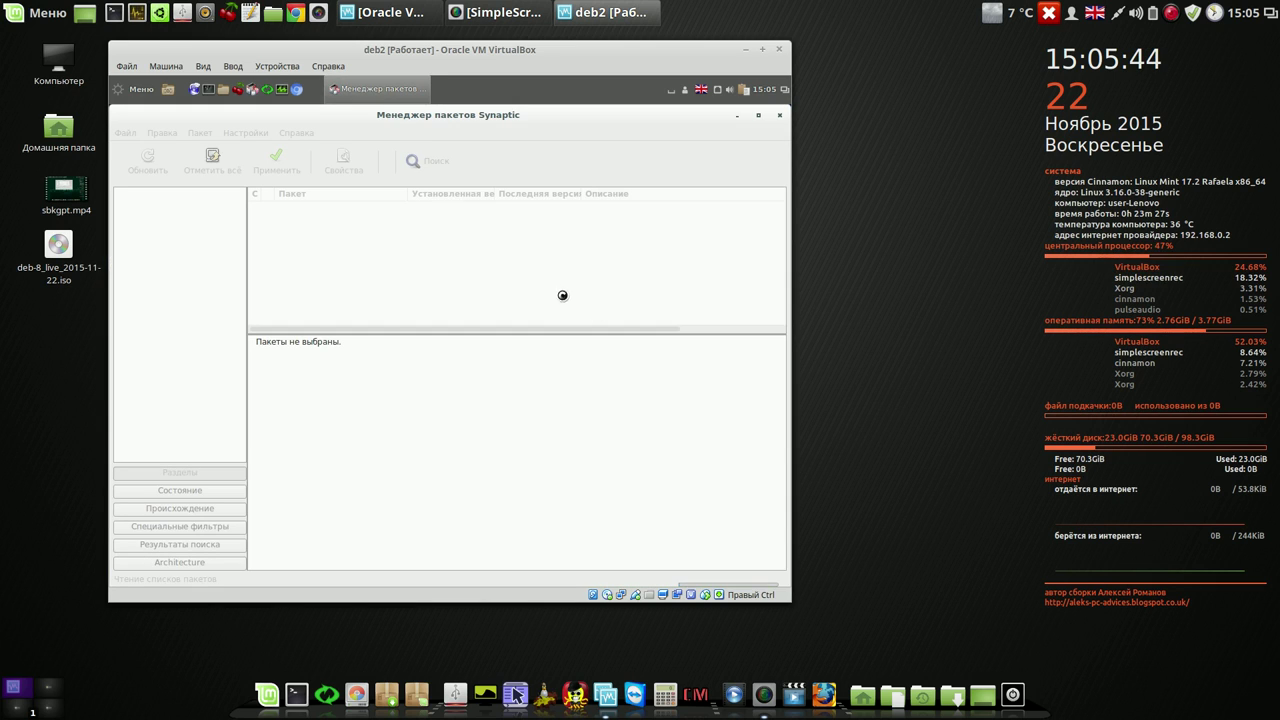
# - Search Synaptic's packages for 'cairo'
pyautogui.click(436, 161)
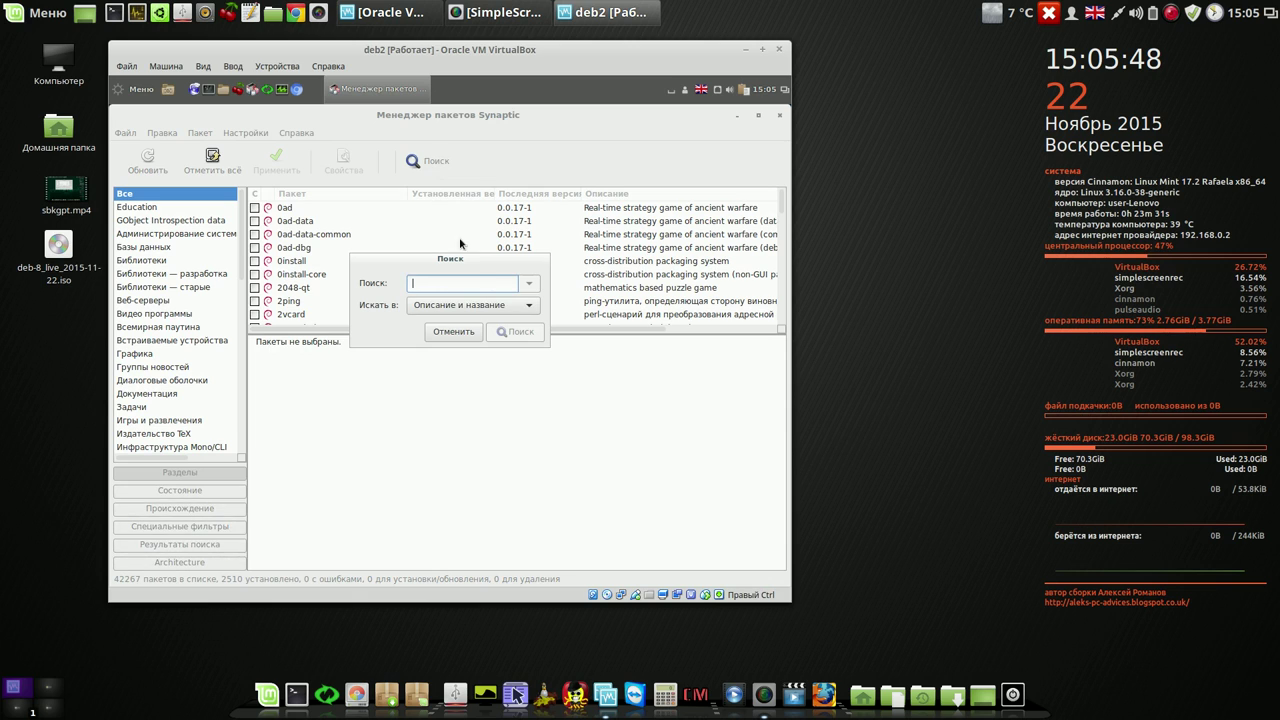
pyautogui.write('ca')
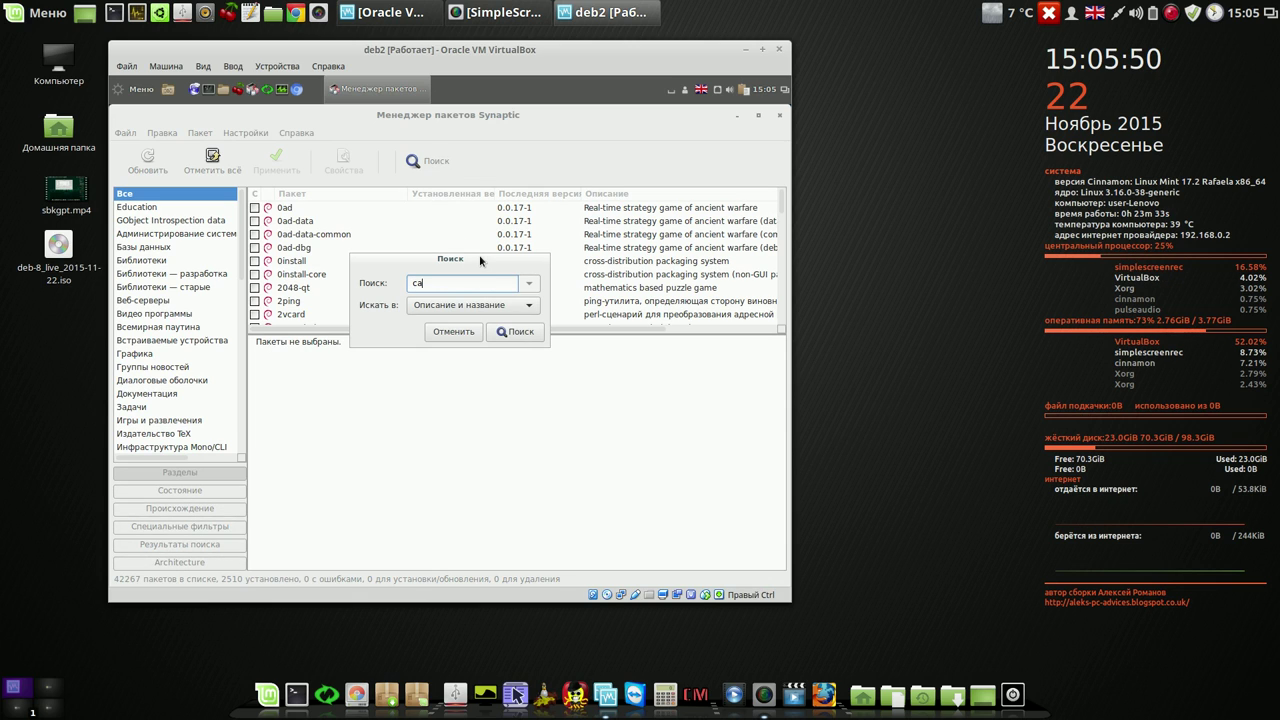
pyautogui.write('iro')
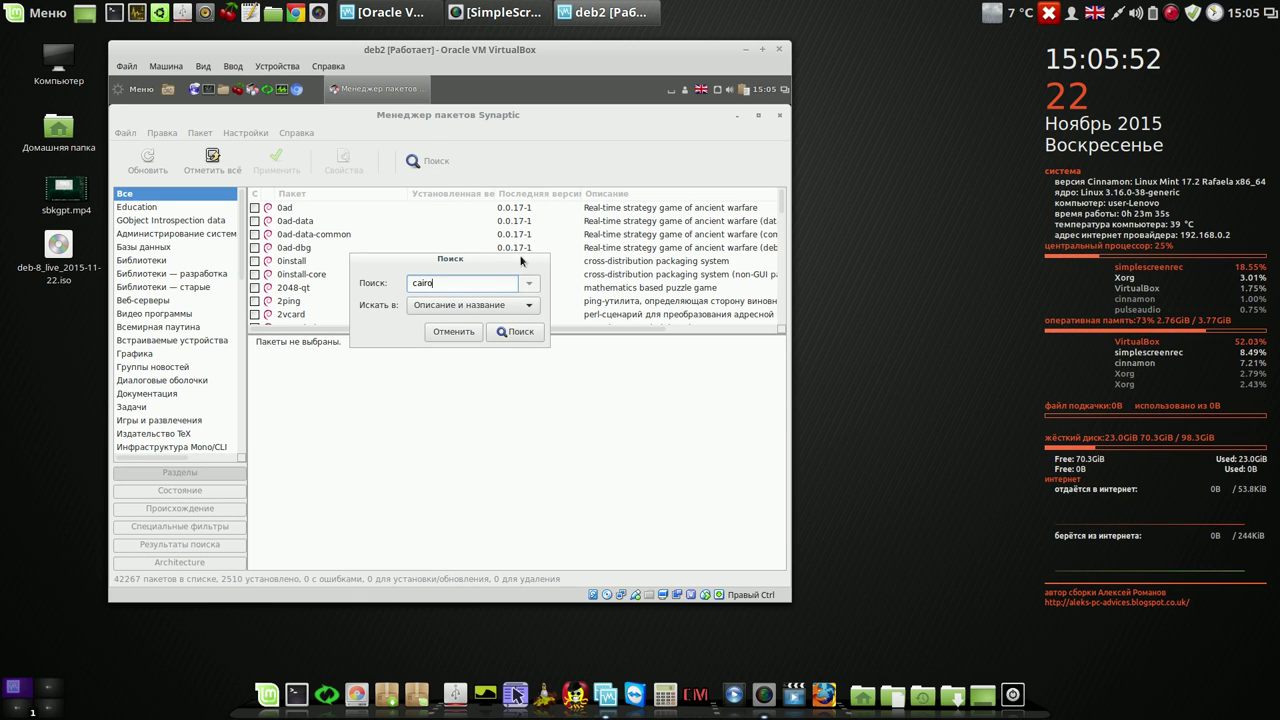
pyautogui.click(524, 332)
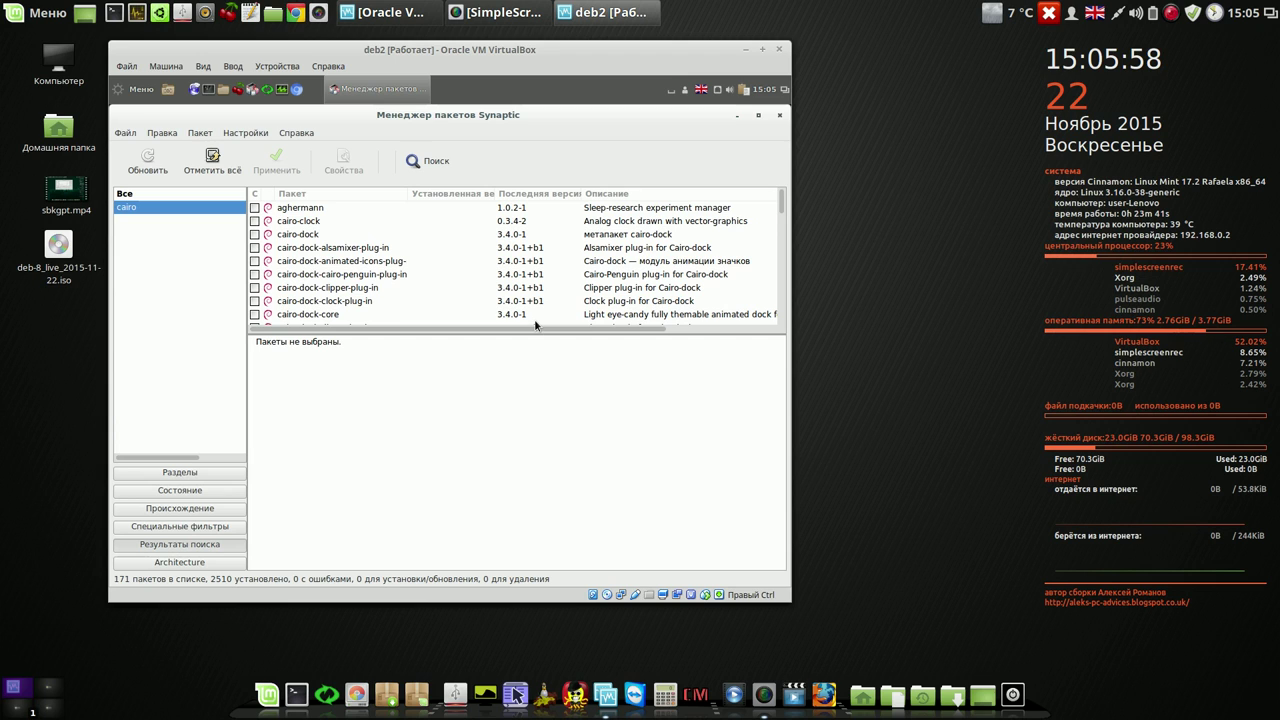
# - Mark cairo-dock for installation, accepting its required extra packages
pyautogui.click(275, 236)
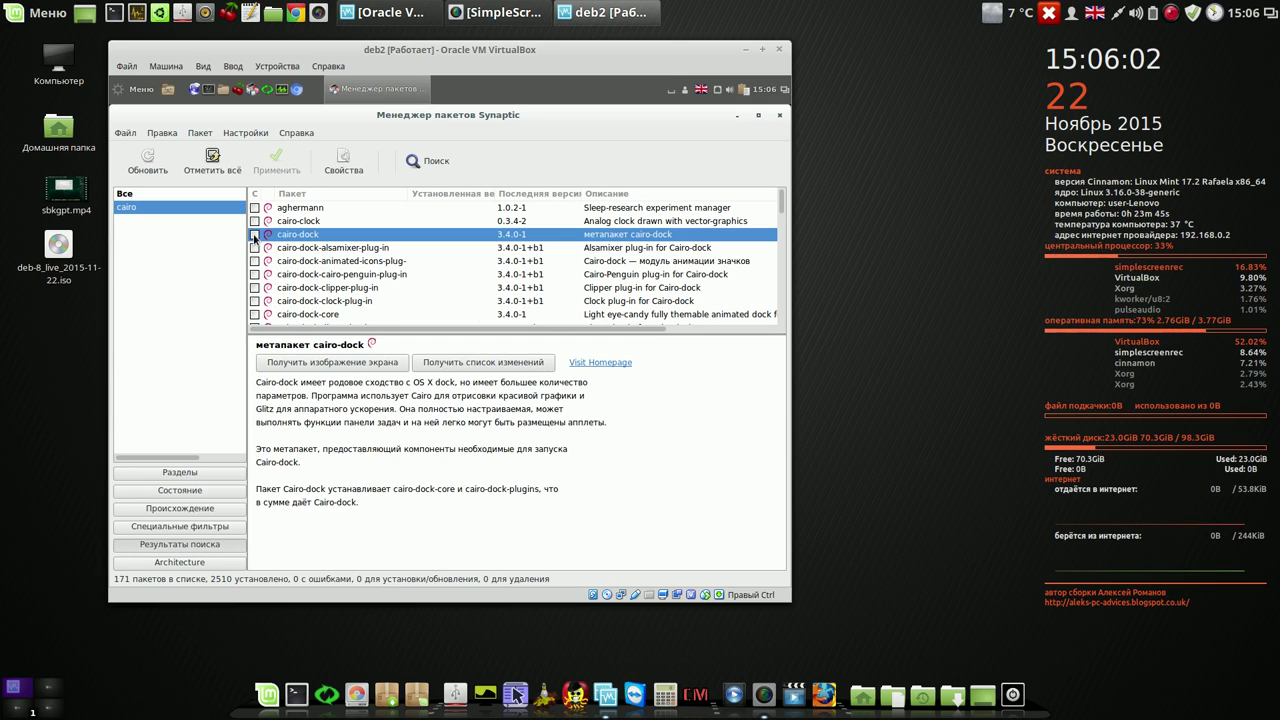
pyautogui.rightClick(304, 237)
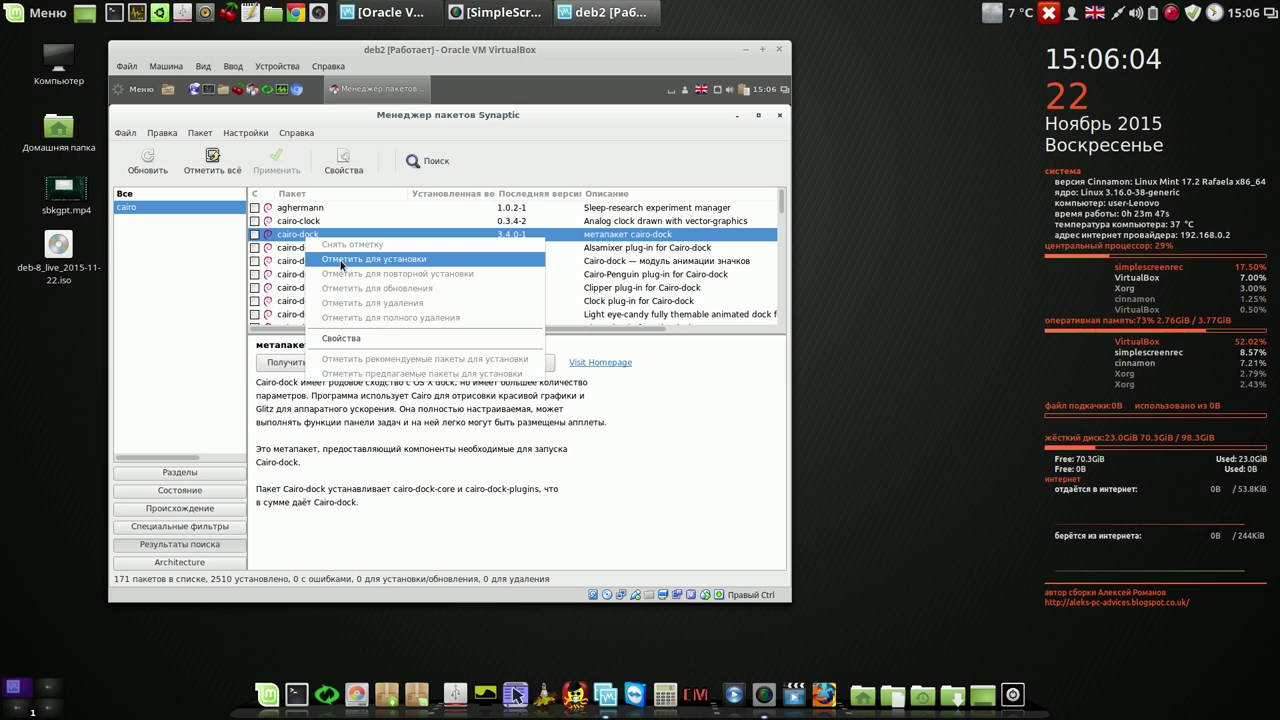
pyautogui.click(341, 260)
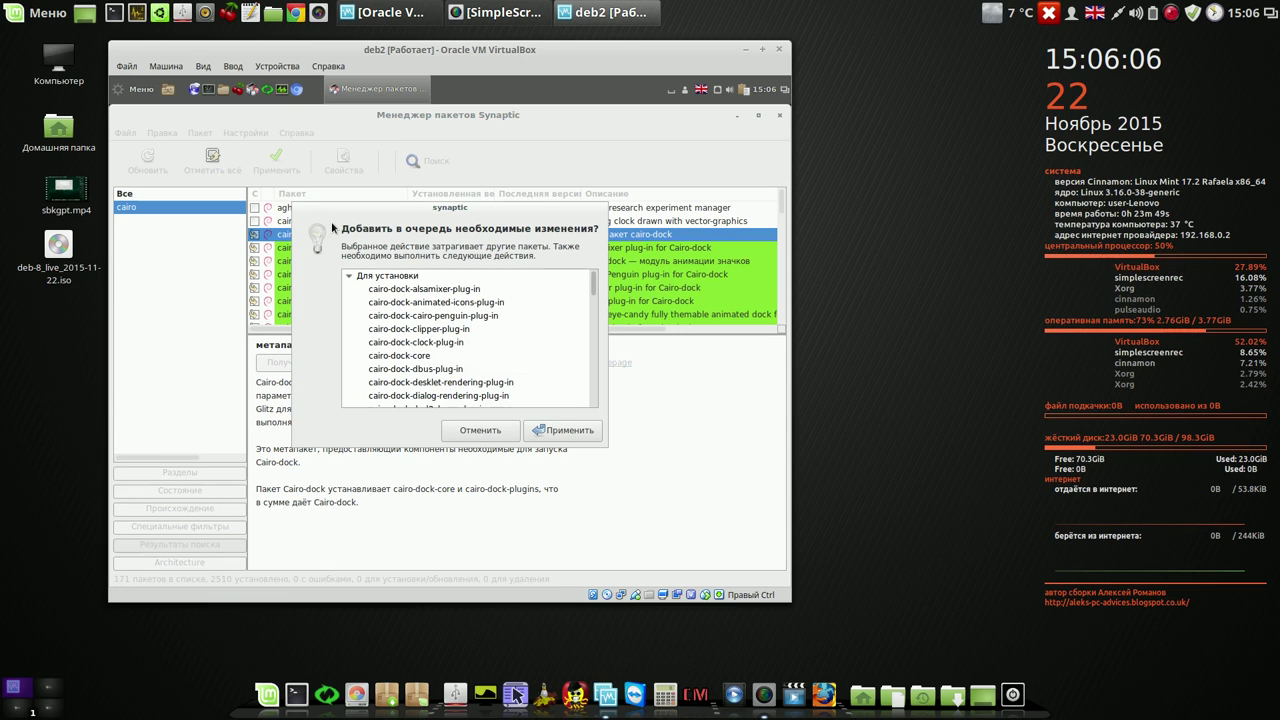
pyautogui.click(565, 430)
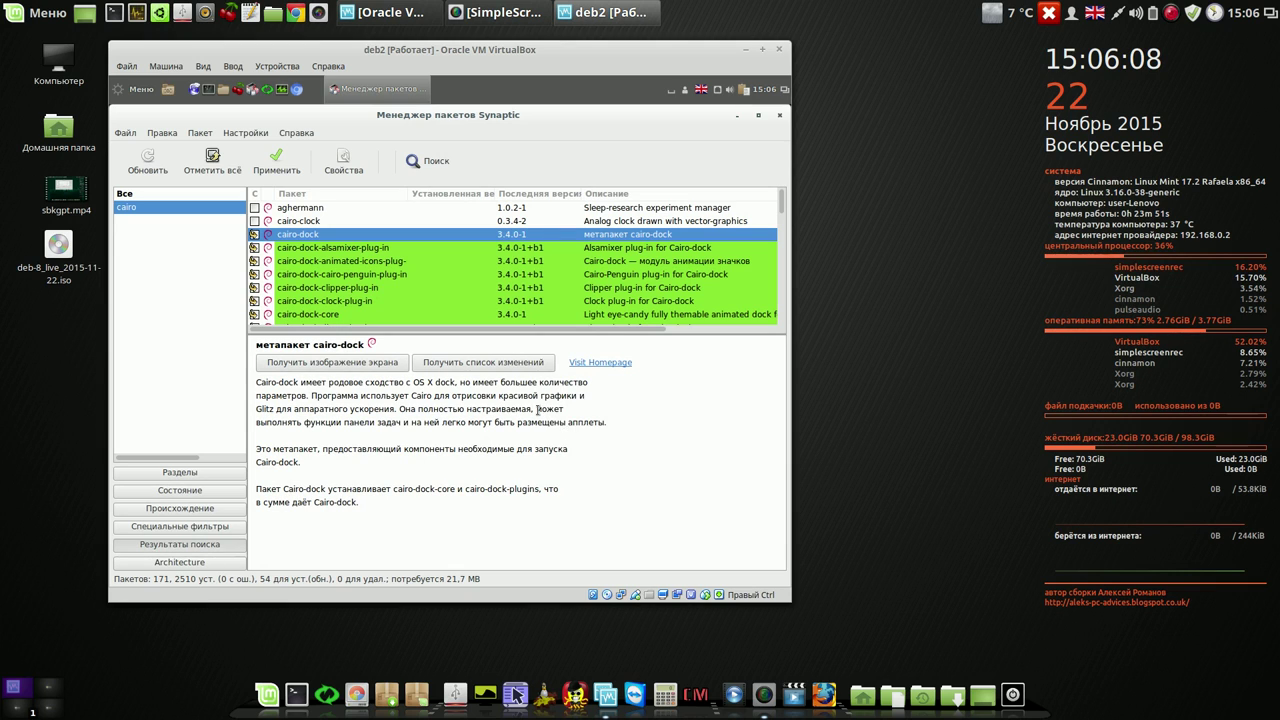
# - Review the 54 pending changes, cancel applying them, and quit Synaptic discarding them
pyautogui.click(285, 163)
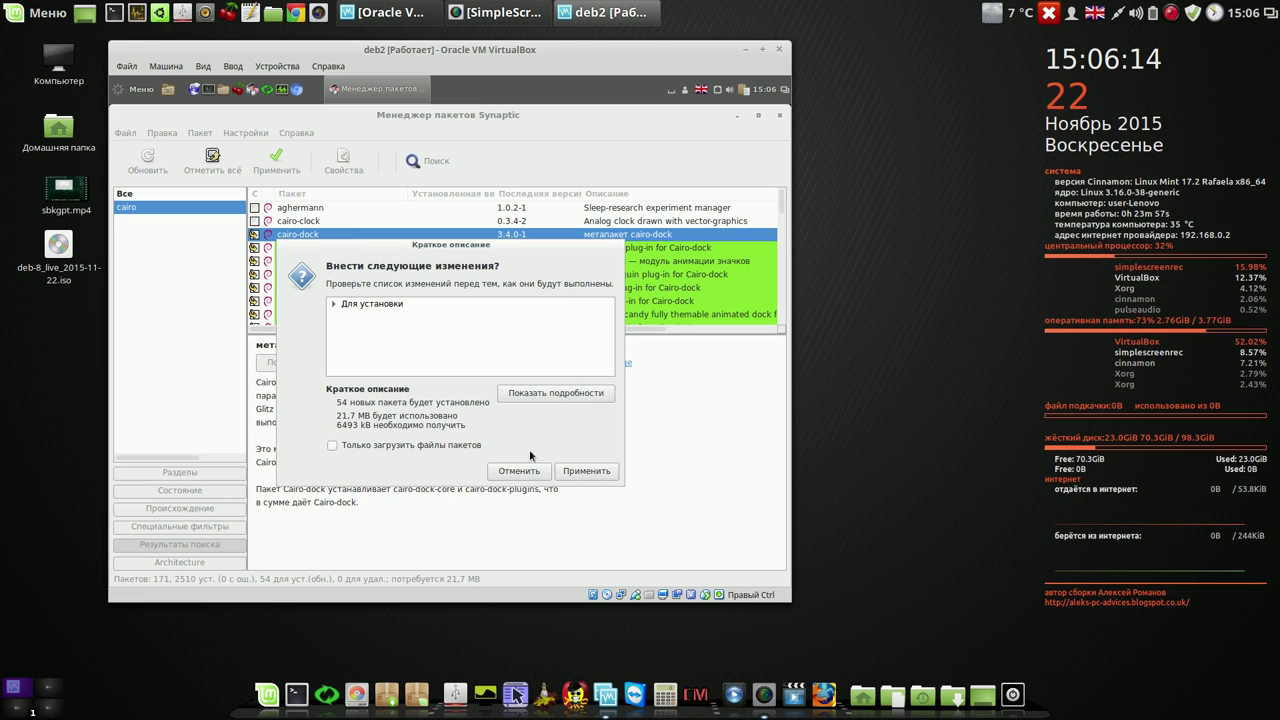
pyautogui.click(526, 471)
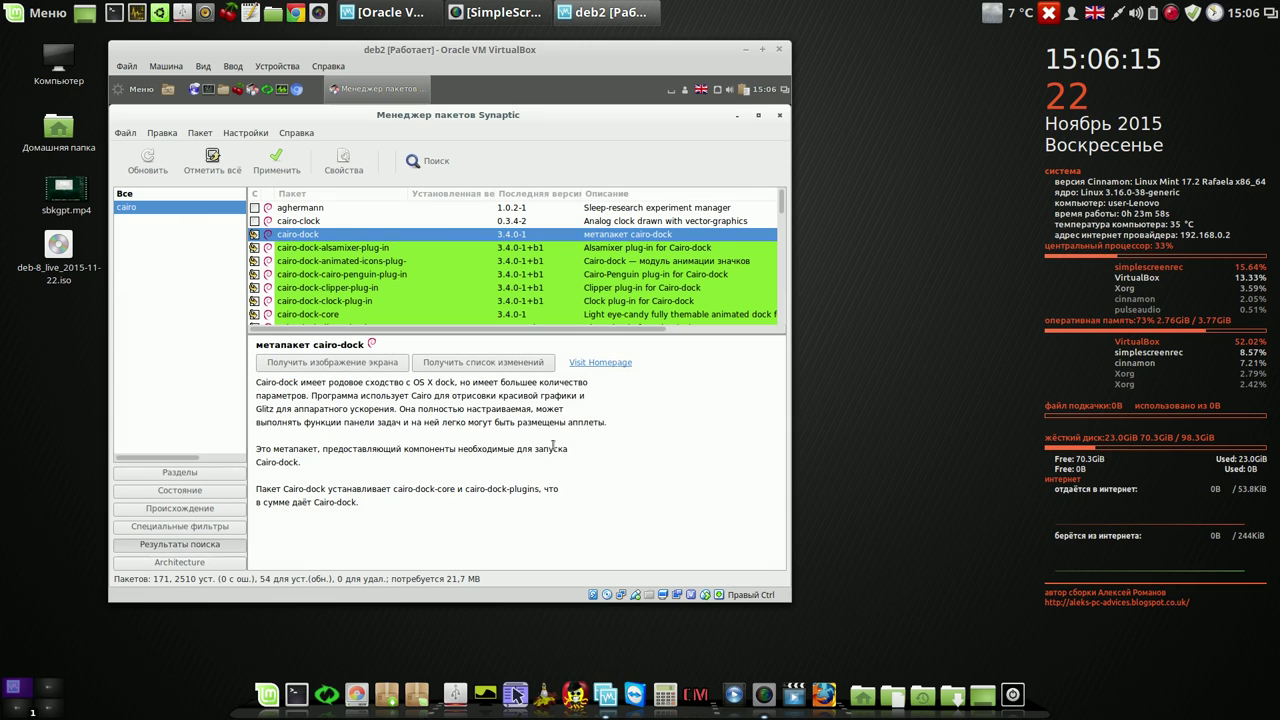
pyautogui.click(778, 114)
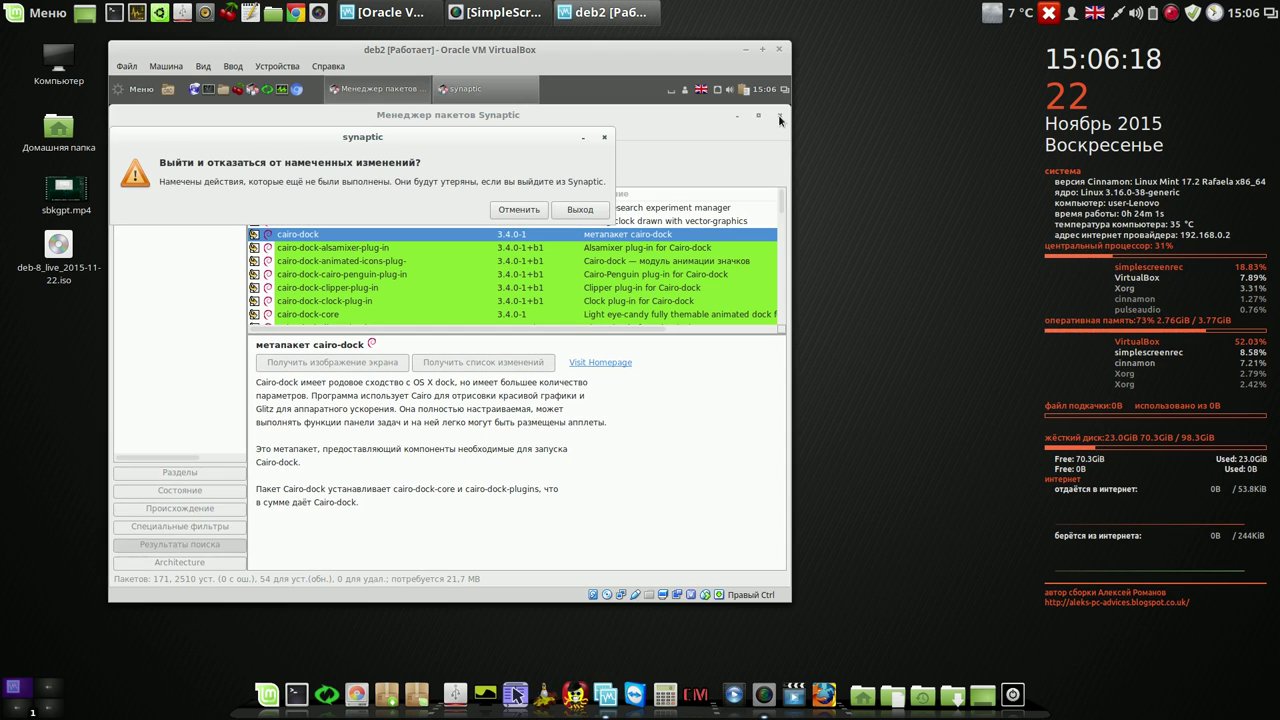
pyautogui.click(565, 210)
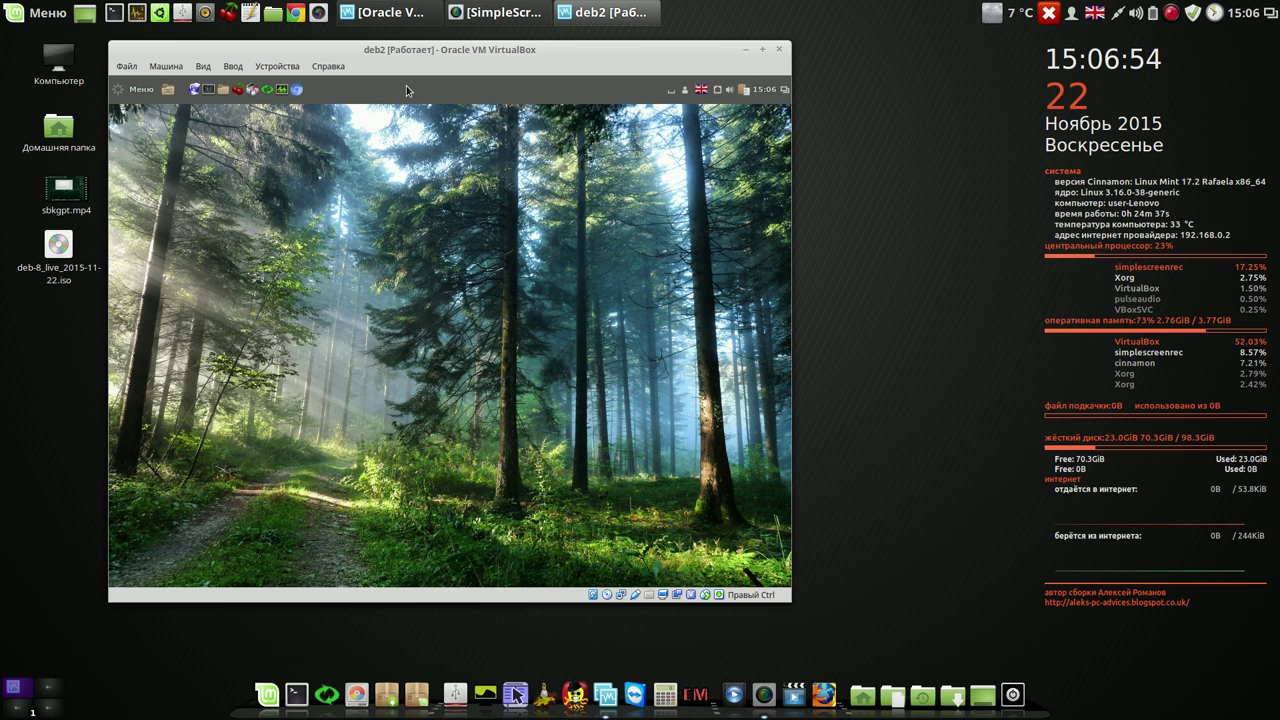
pyautogui.moveTo(460, 52); pyautogui.dragTo(447, 57)
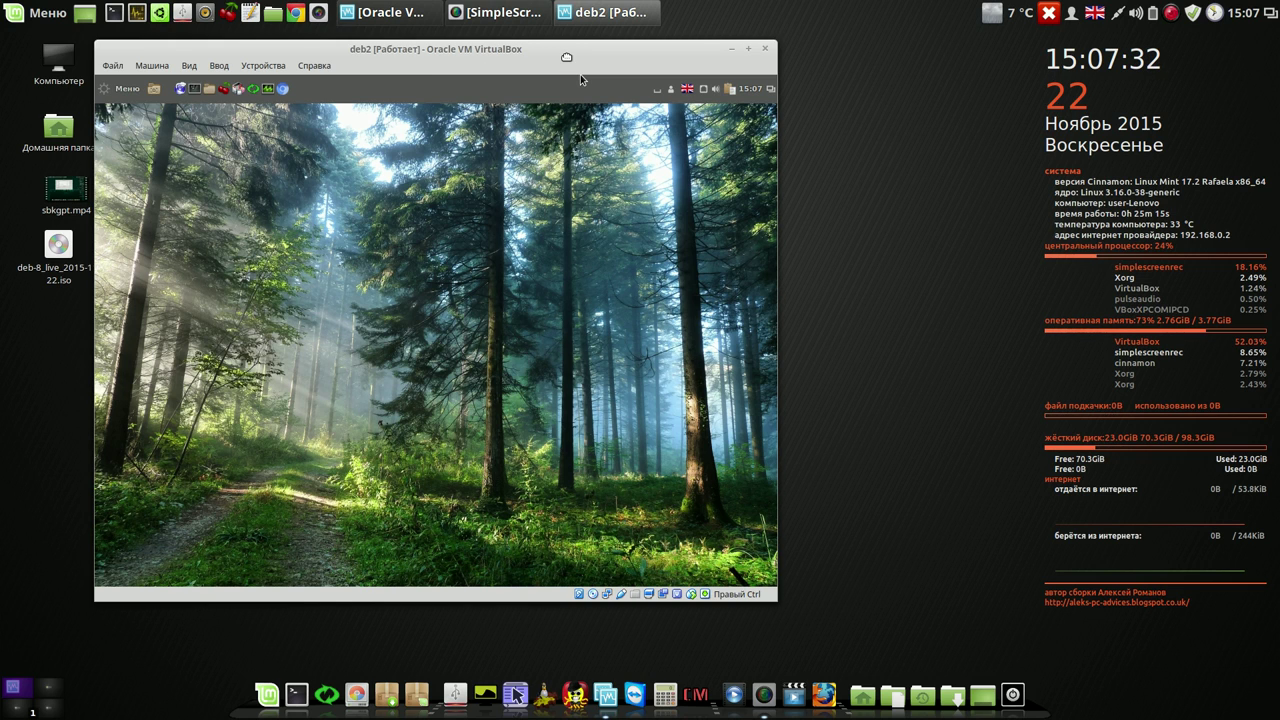
pyautogui.moveTo(566, 57); pyautogui.dragTo(565, 56)
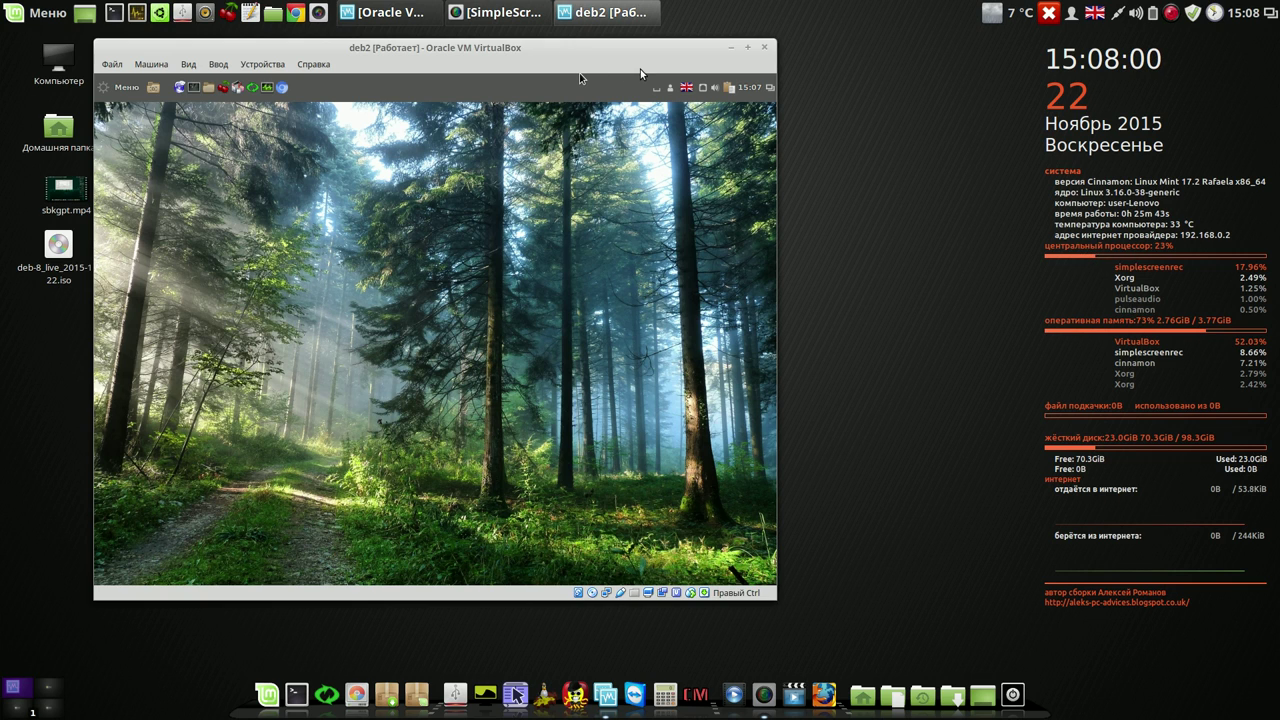
pyautogui.click(1171, 13)
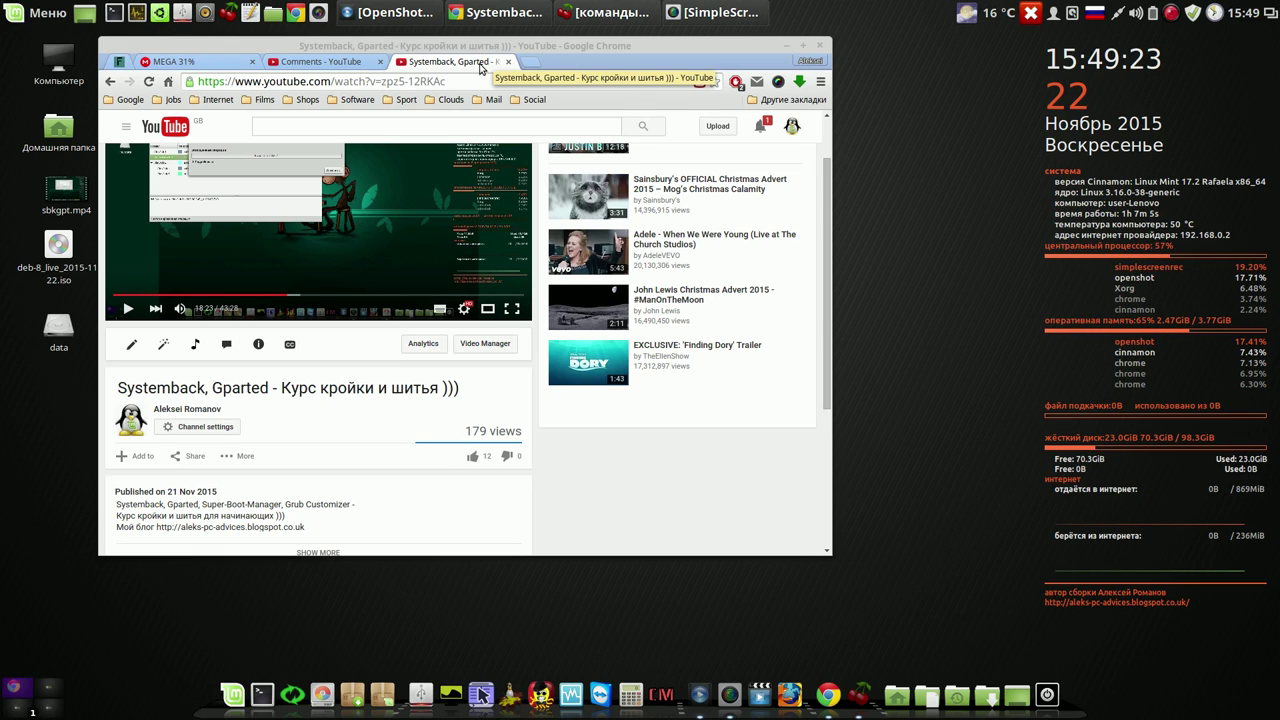
# - Follow the video description's blog link to the MEGA folder 'Linux Mint мои сборки'
pyautogui.click(221, 529)
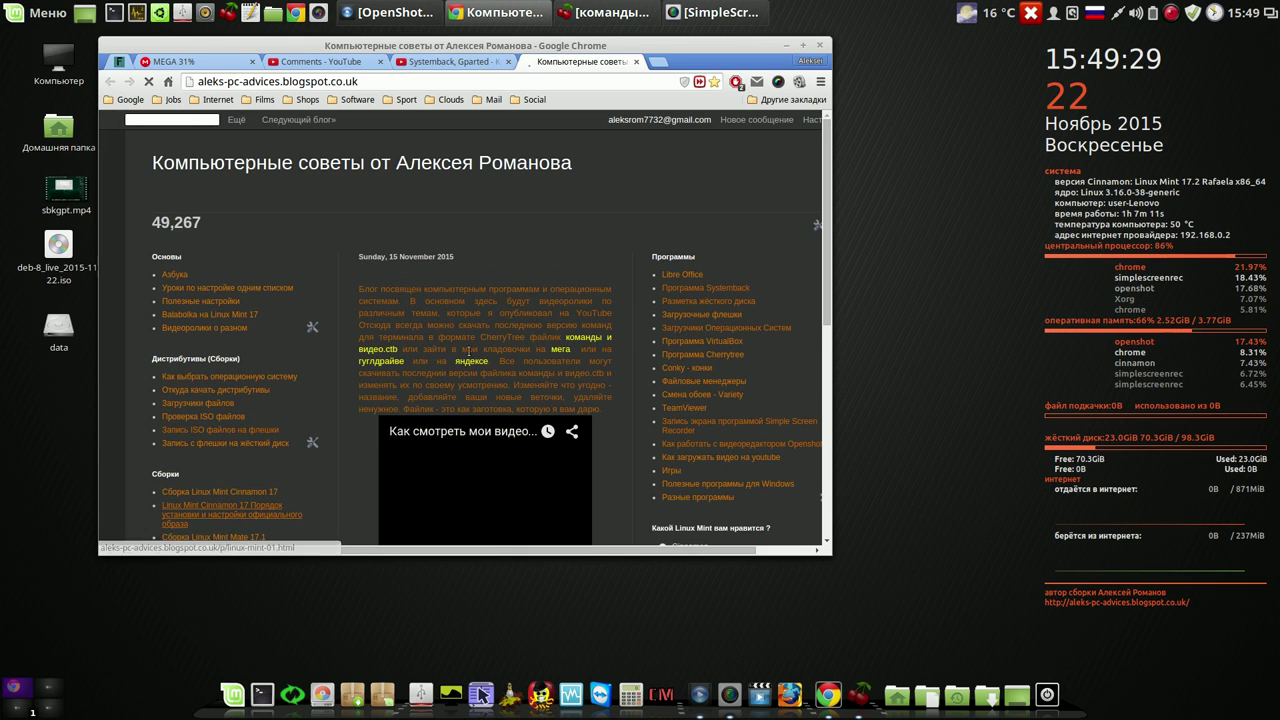
pyautogui.click(561, 352)
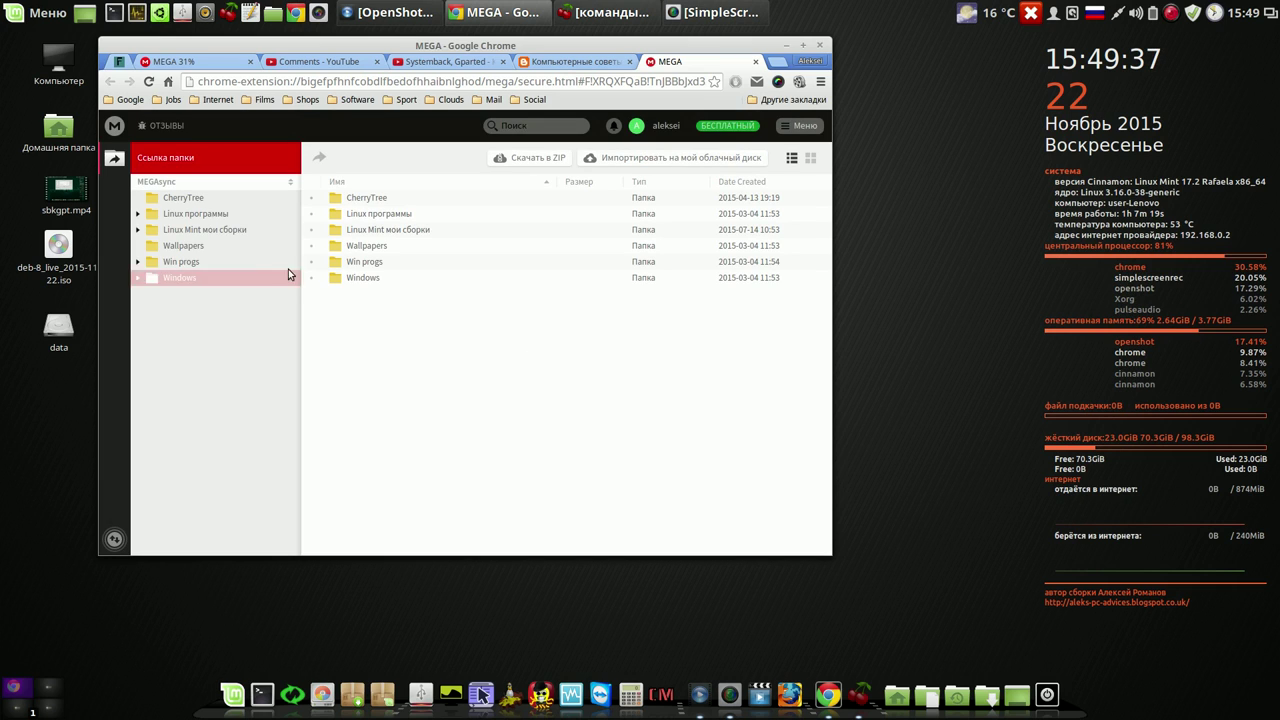
pyautogui.click(172, 234)
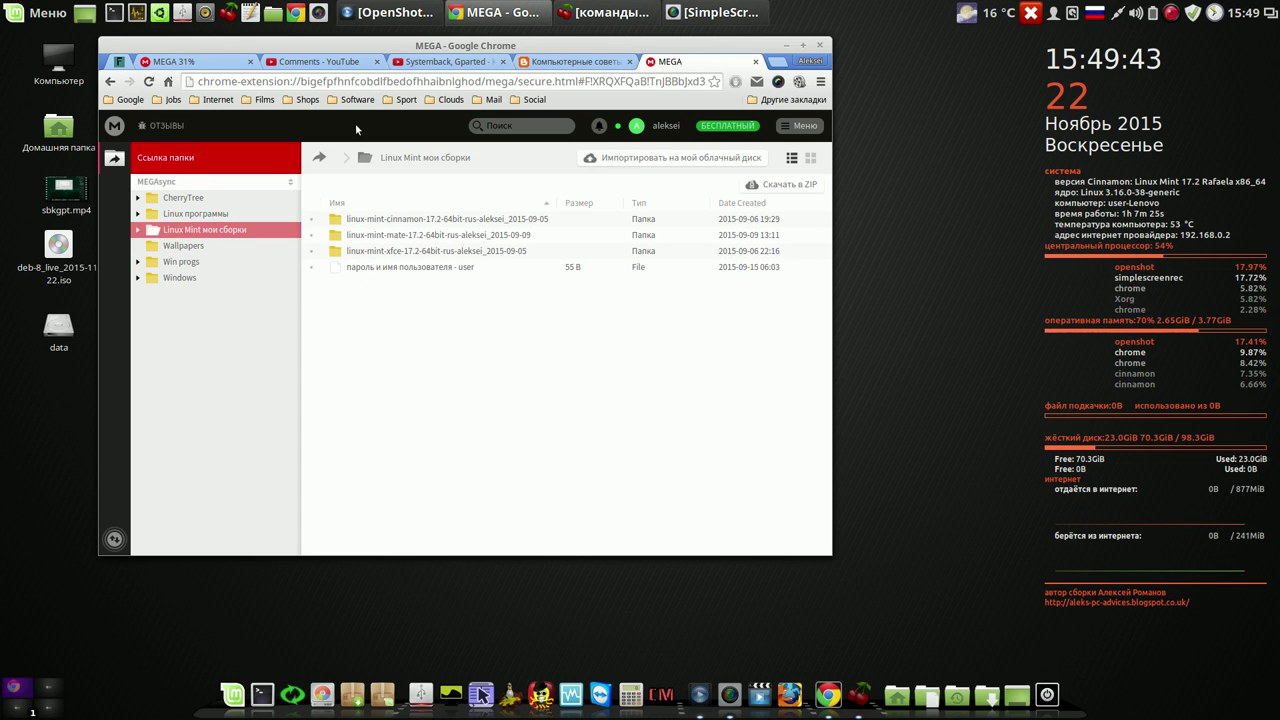
# - Check the deb-8_live_2015-11-22.iso upload at 32% in MEGA, then minimize Chrome
pyautogui.click(210, 64)
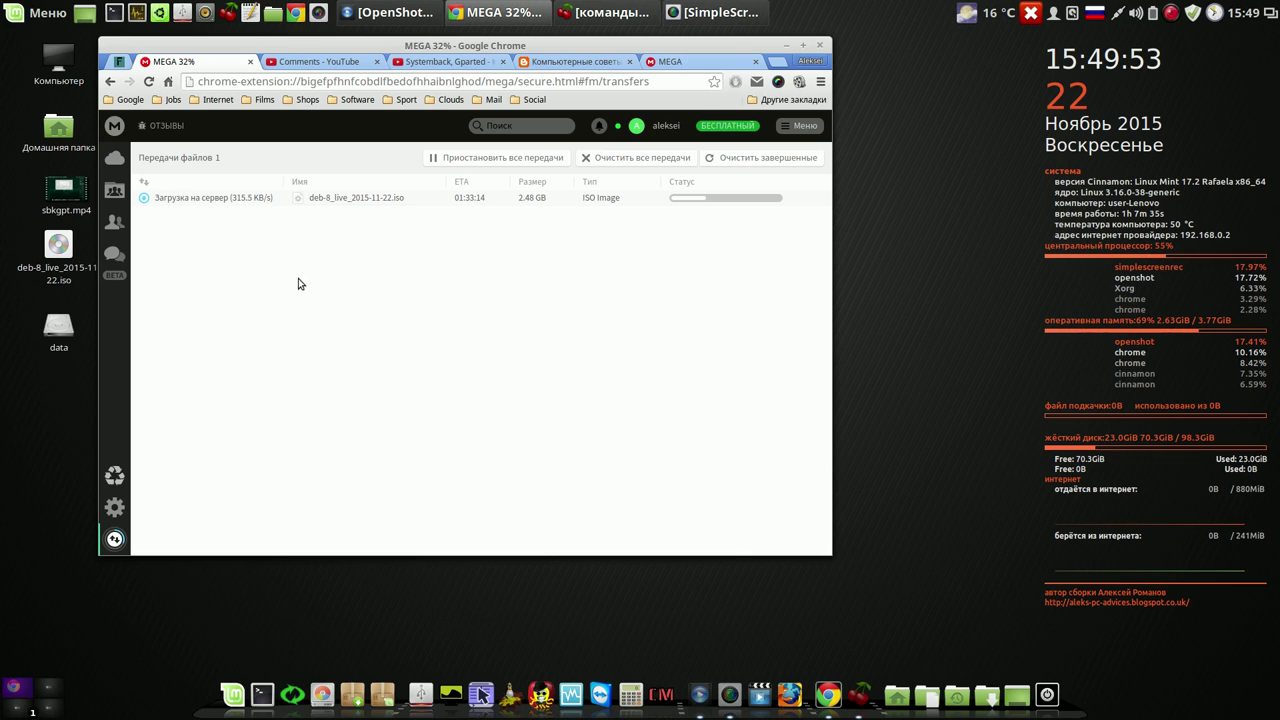
pyautogui.click(787, 44)
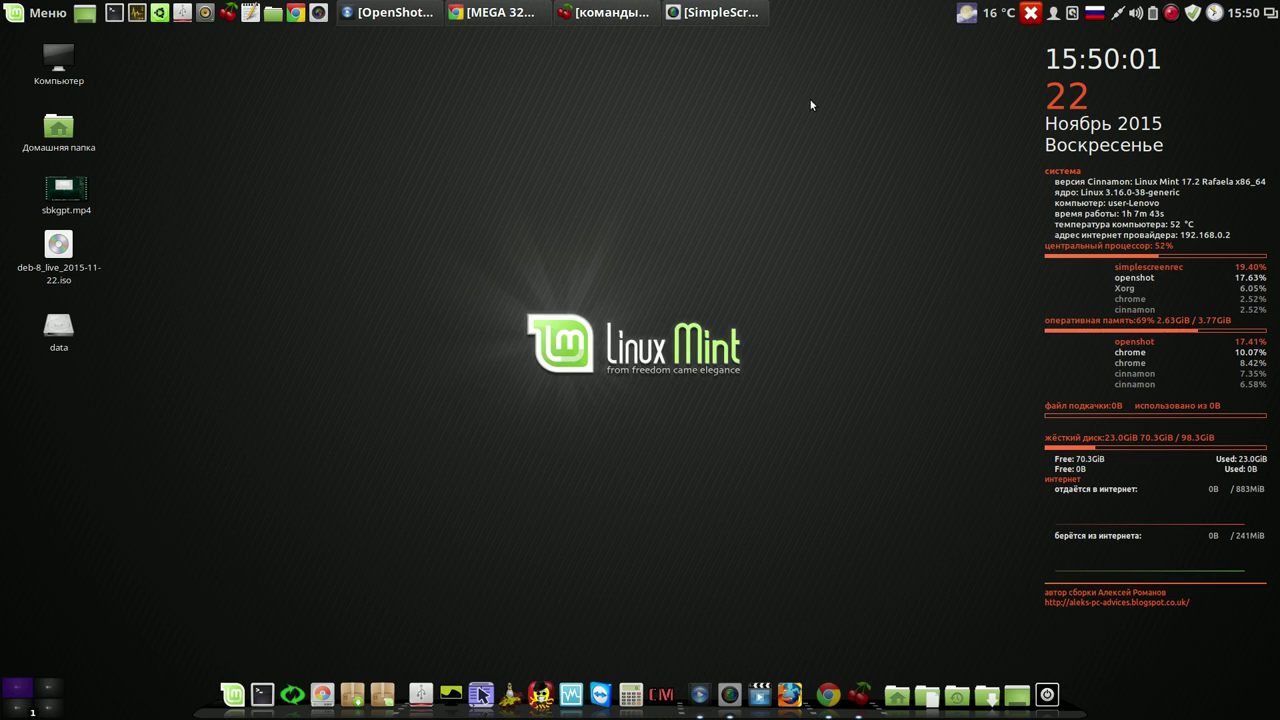
pyautogui.click(1171, 14)
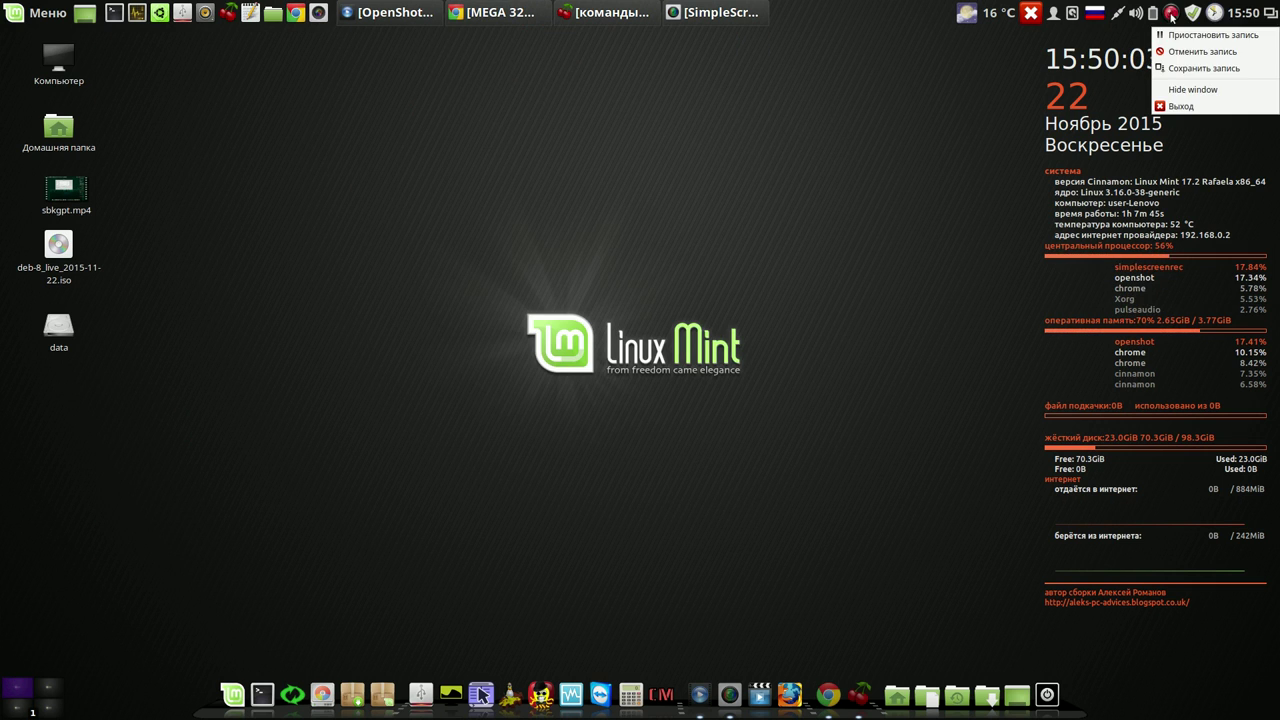